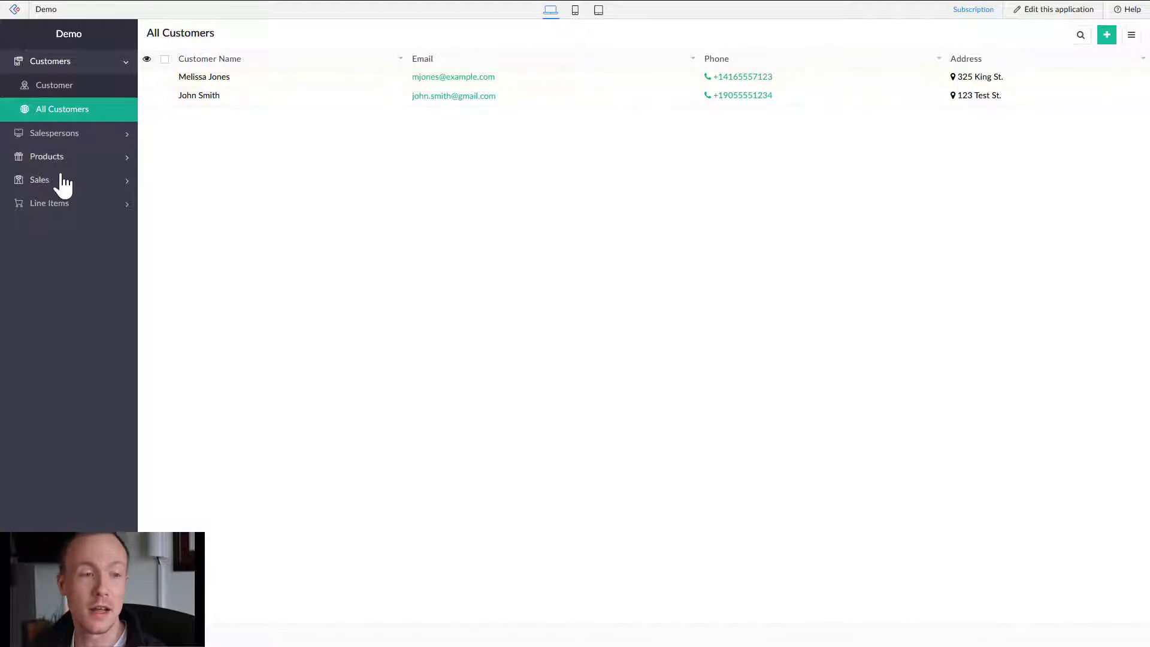
Review the Salesperson and Product entry forms together with the All Salespersons and All Products reports
click(60, 135)
click(53, 111)
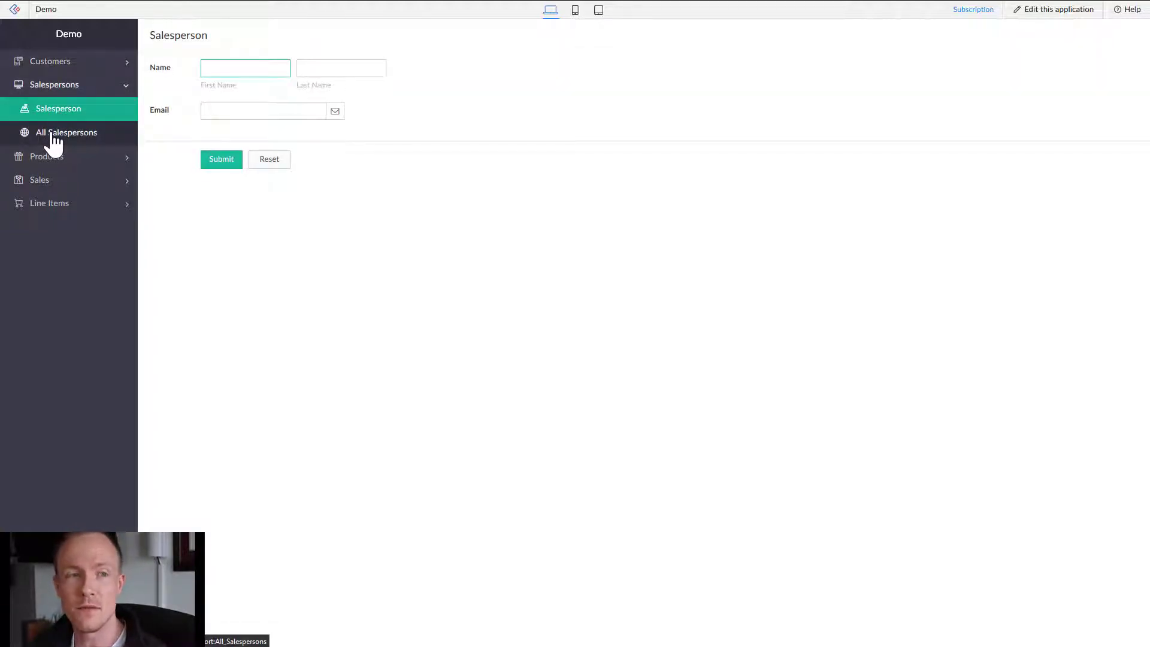
click(54, 140)
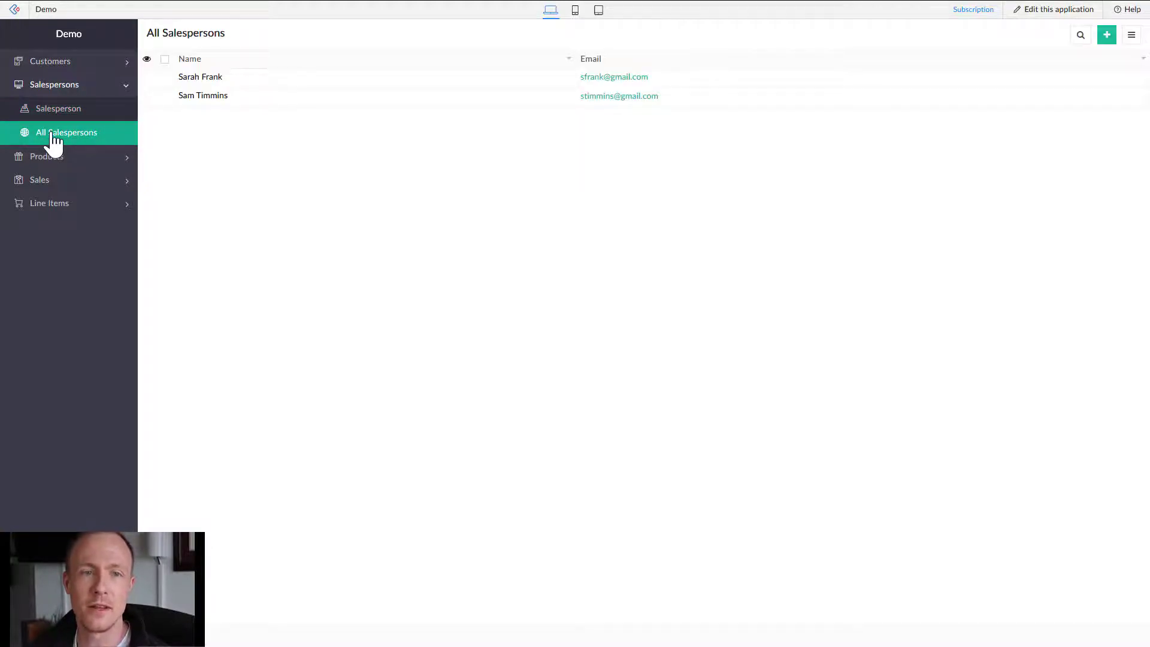
click(54, 158)
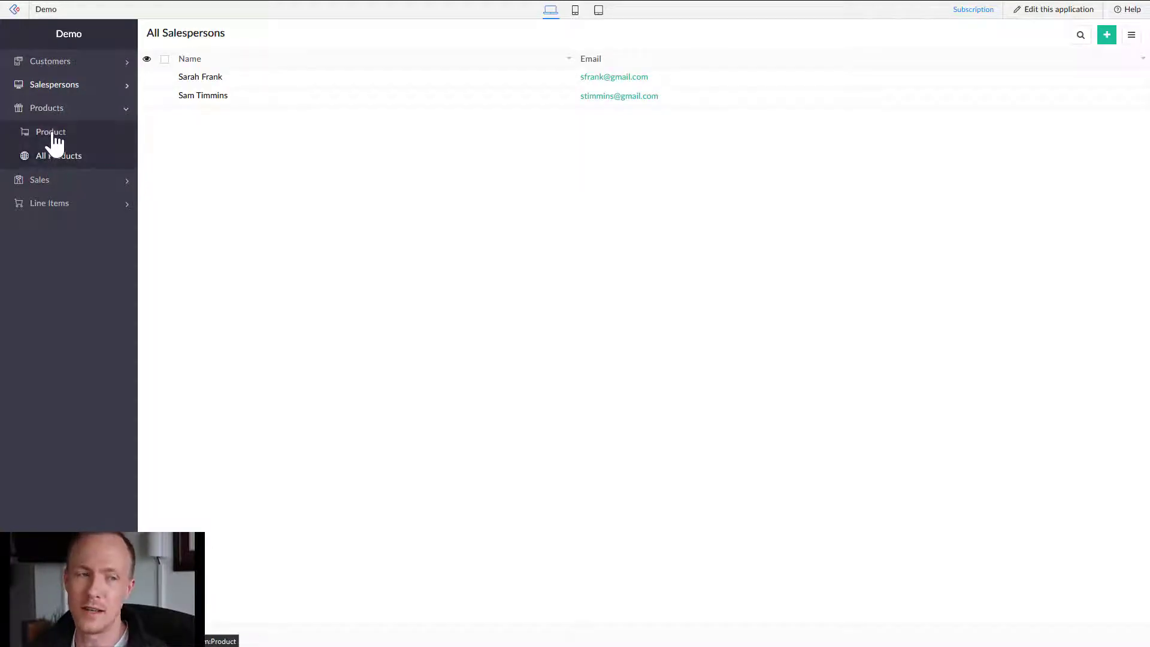
click(51, 135)
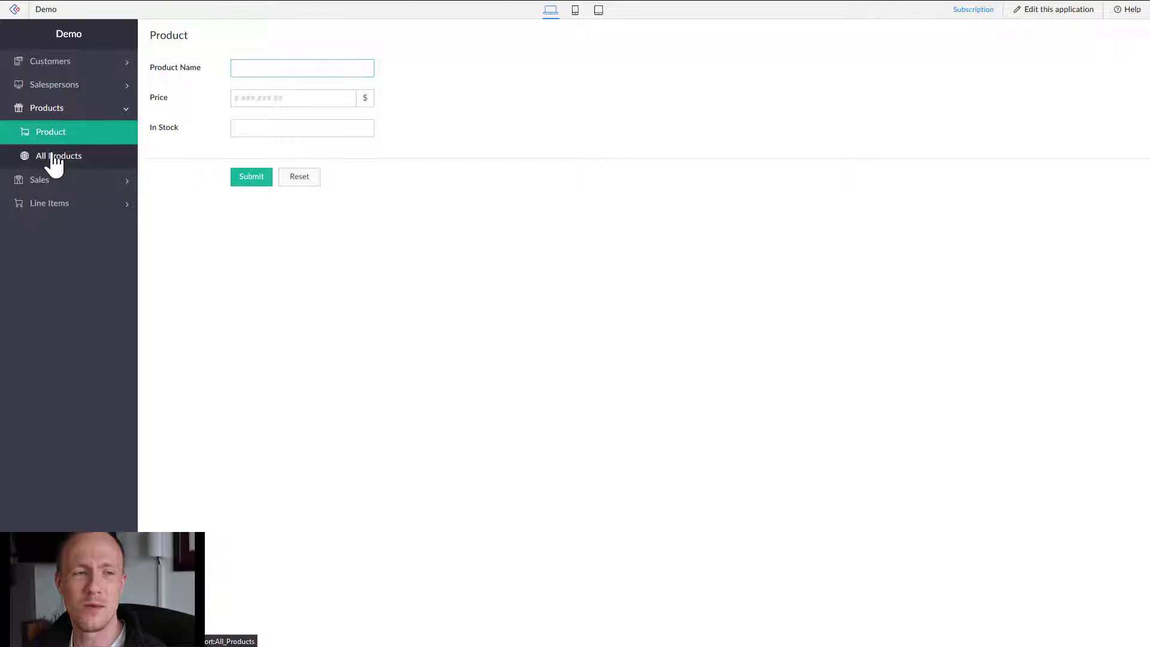
click(50, 158)
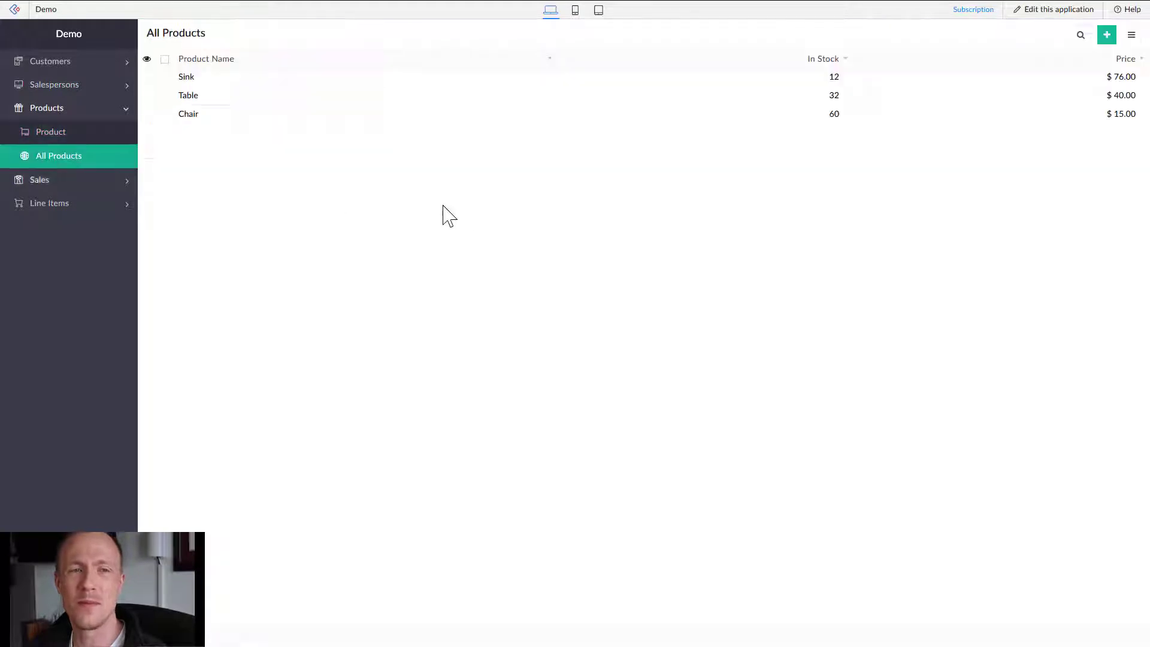
Add a product named Keyboard with price 12 and 23 in stock, and check it in the All Products report
click(47, 139)
click(283, 72)
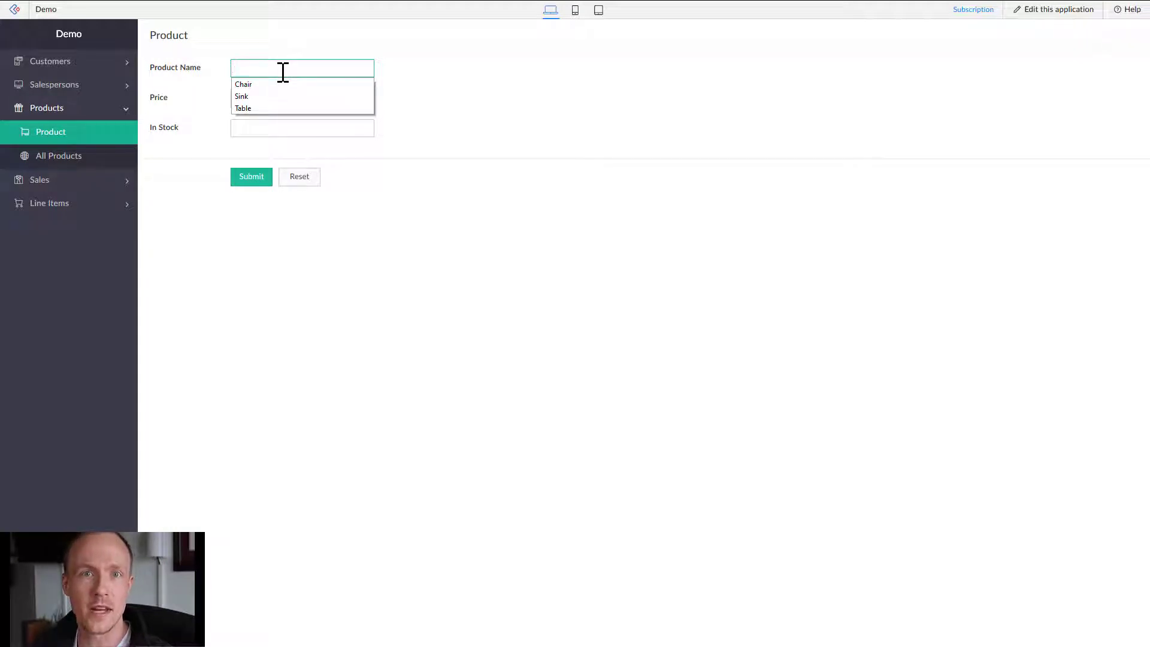
click(217, 83)
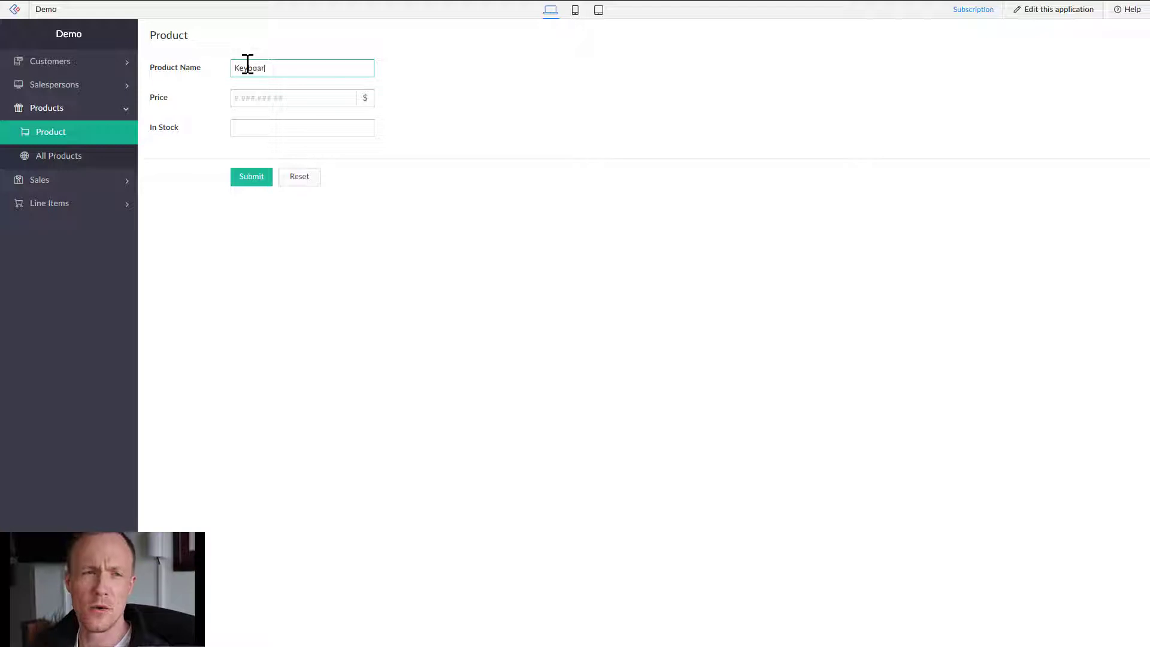
text(12)
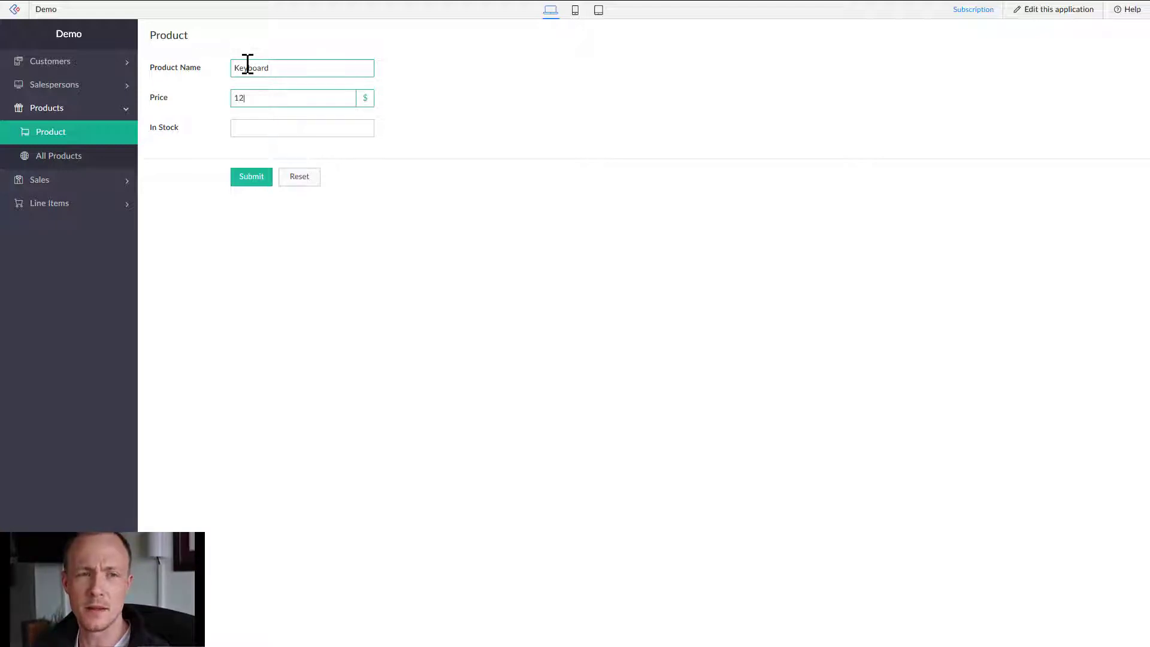
text(23)
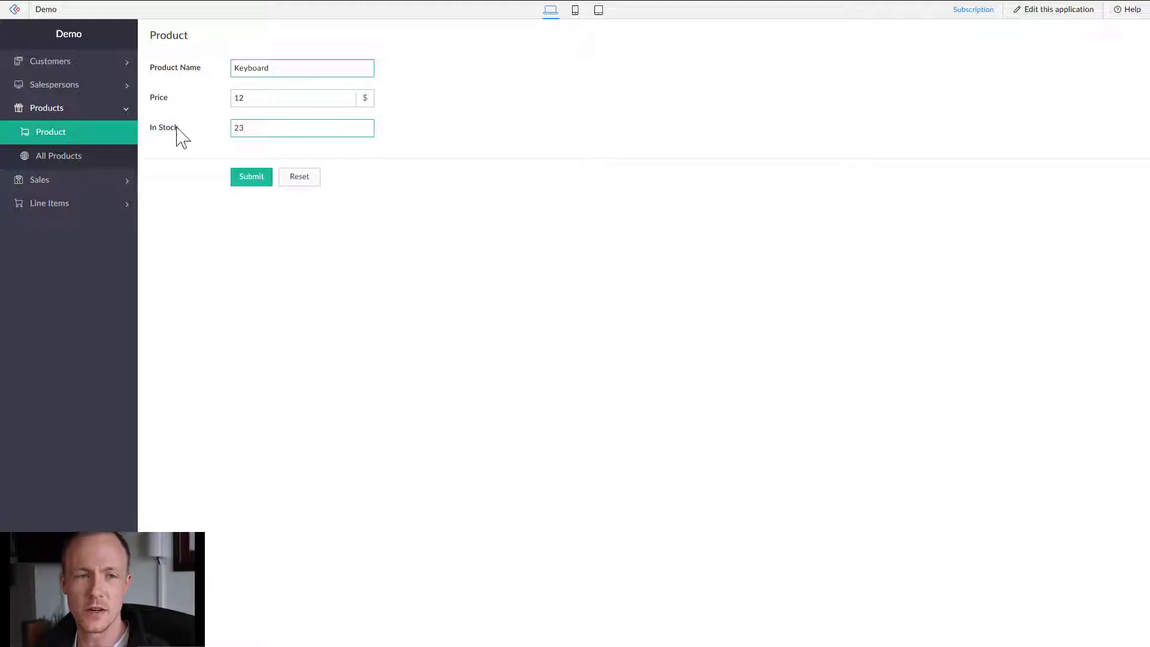
click(251, 179)
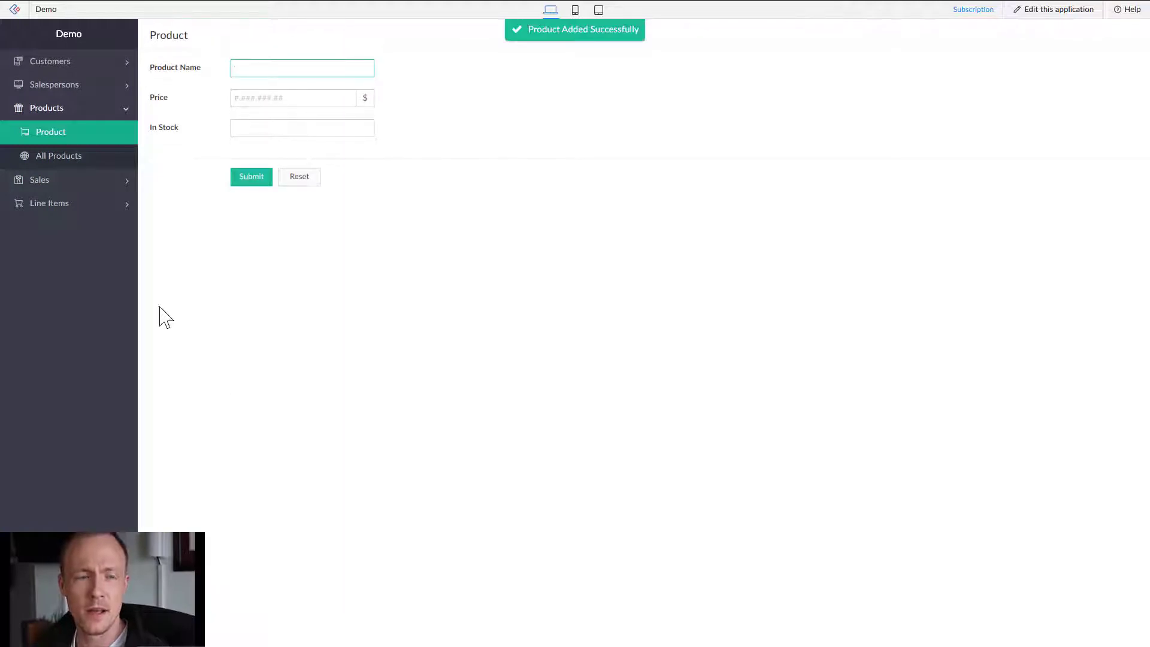
click(83, 166)
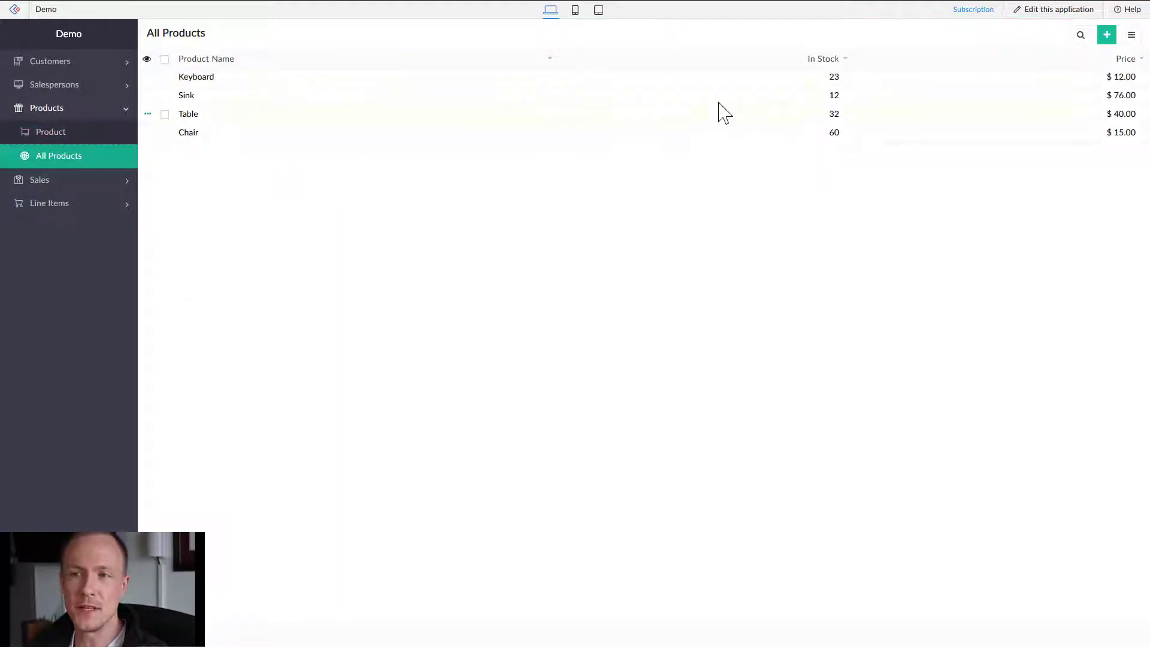
Try out the Sale form with one line item for Keyboard, quantity 1, and leave it unsubmitted for the All Sales report
click(61, 186)
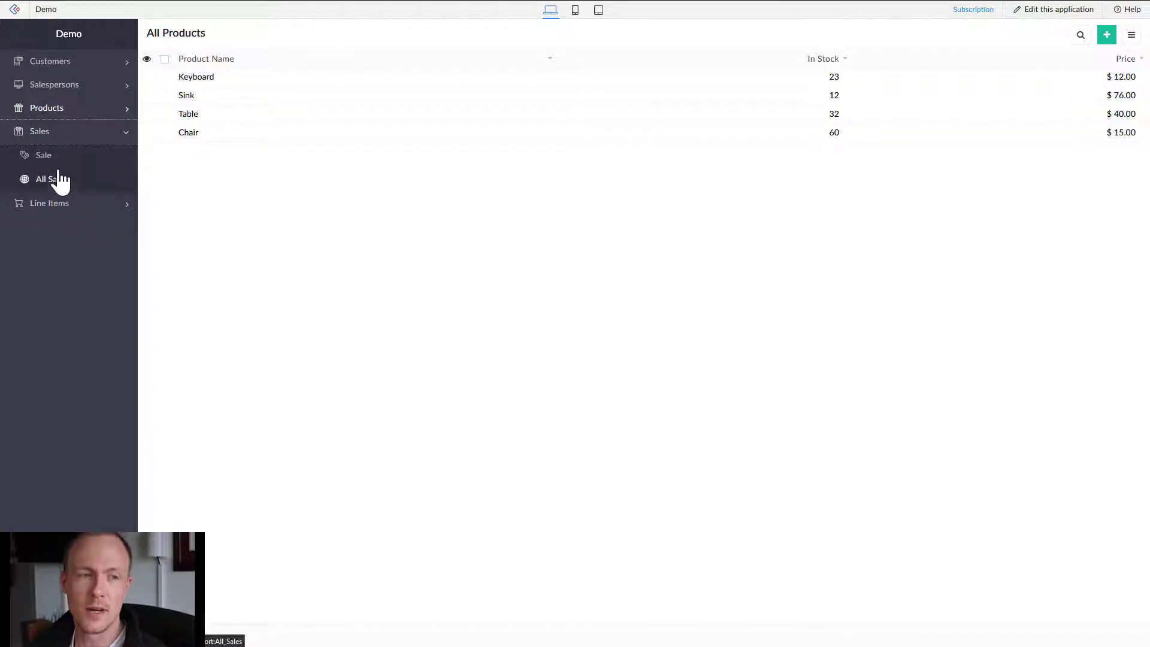
click(57, 167)
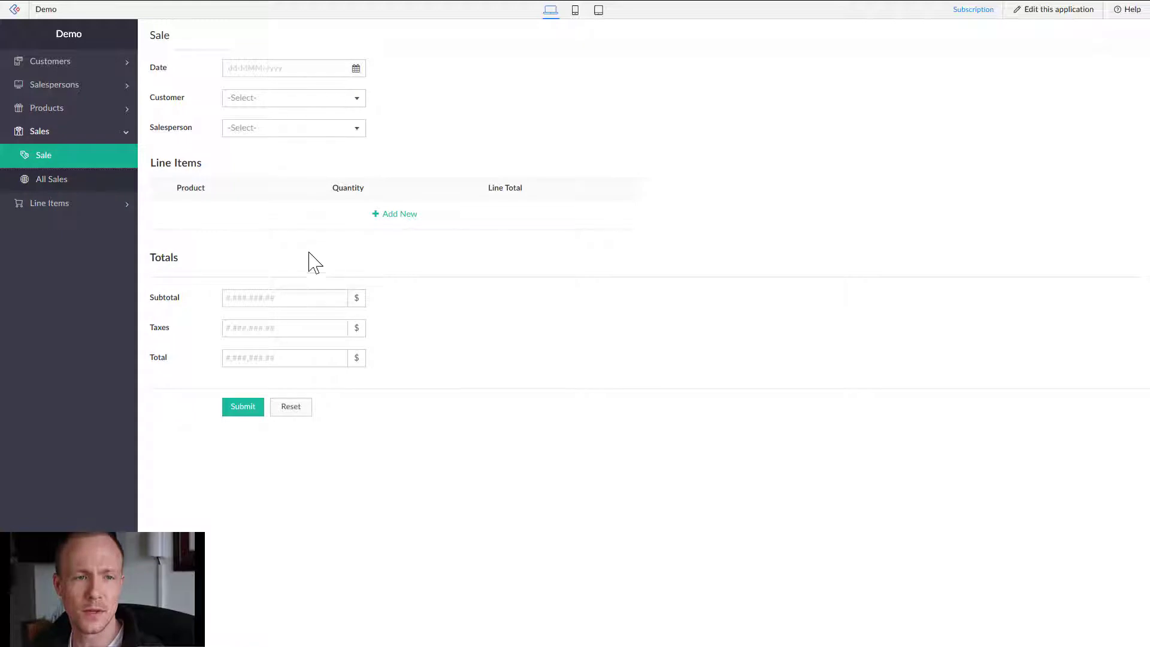
click(398, 215)
click(213, 215)
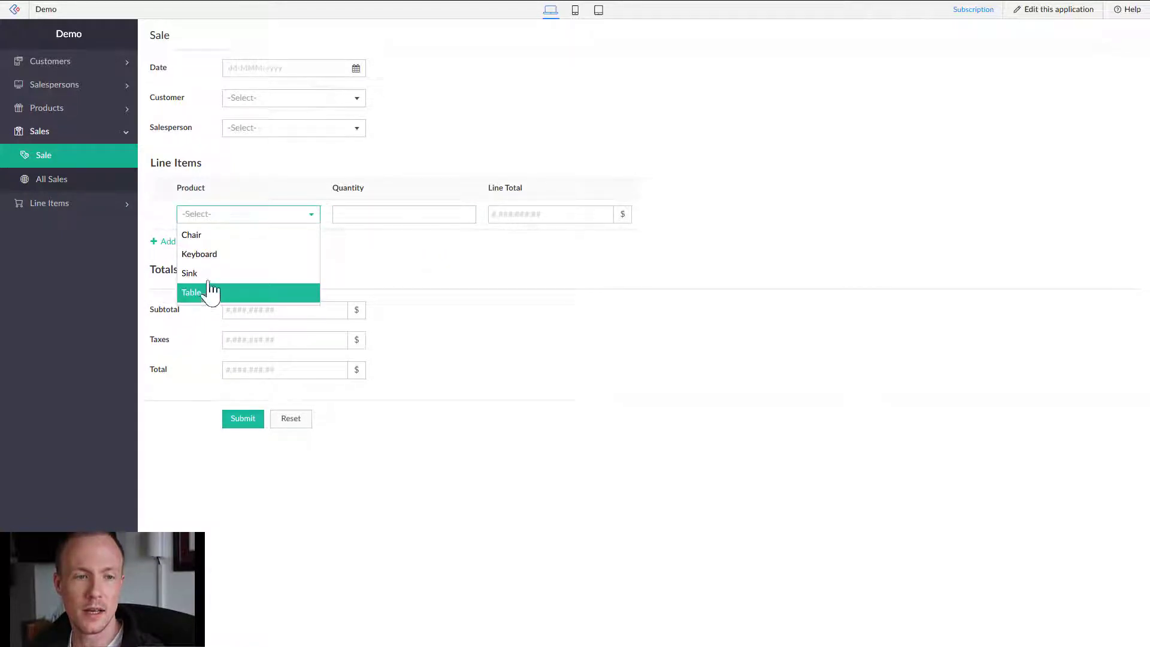
click(206, 254)
click(407, 214)
text(1)
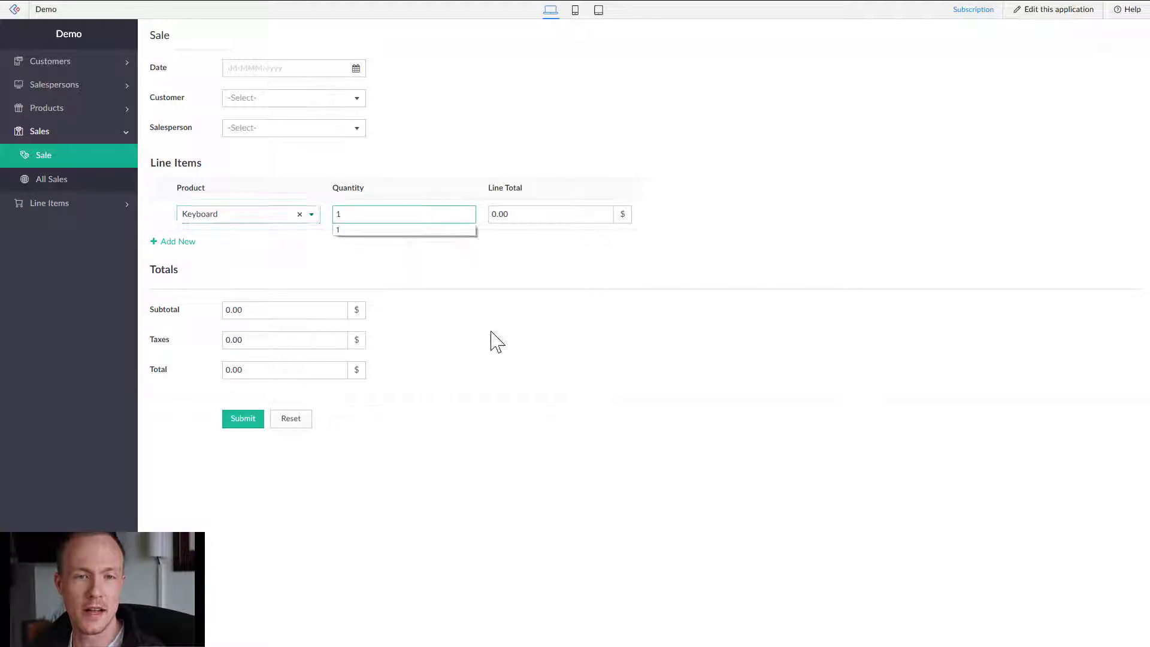
click(819, 189)
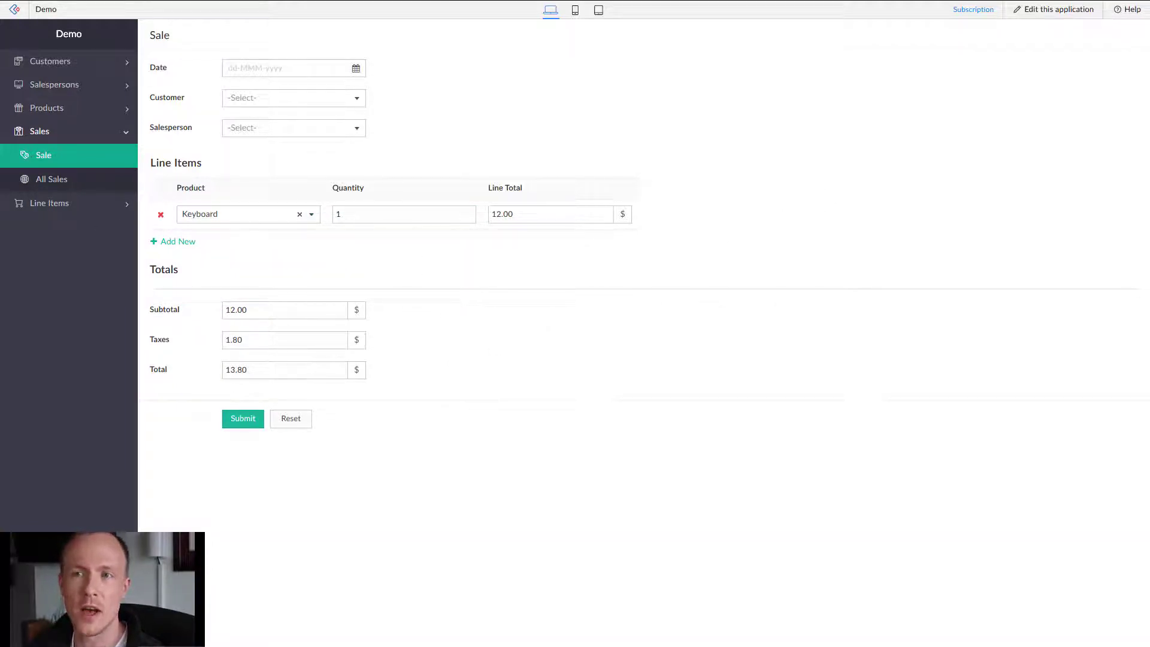
click(45, 182)
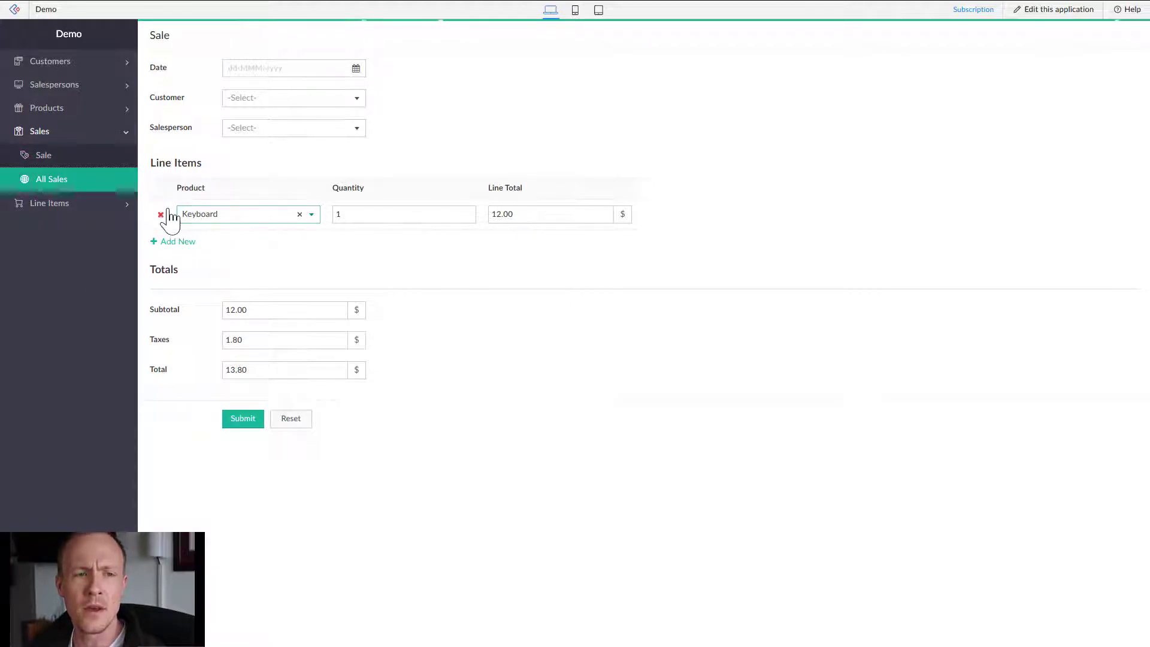
Go to the All Products report, switch the application to edit mode and open the report's properties
click(56, 110)
click(27, 157)
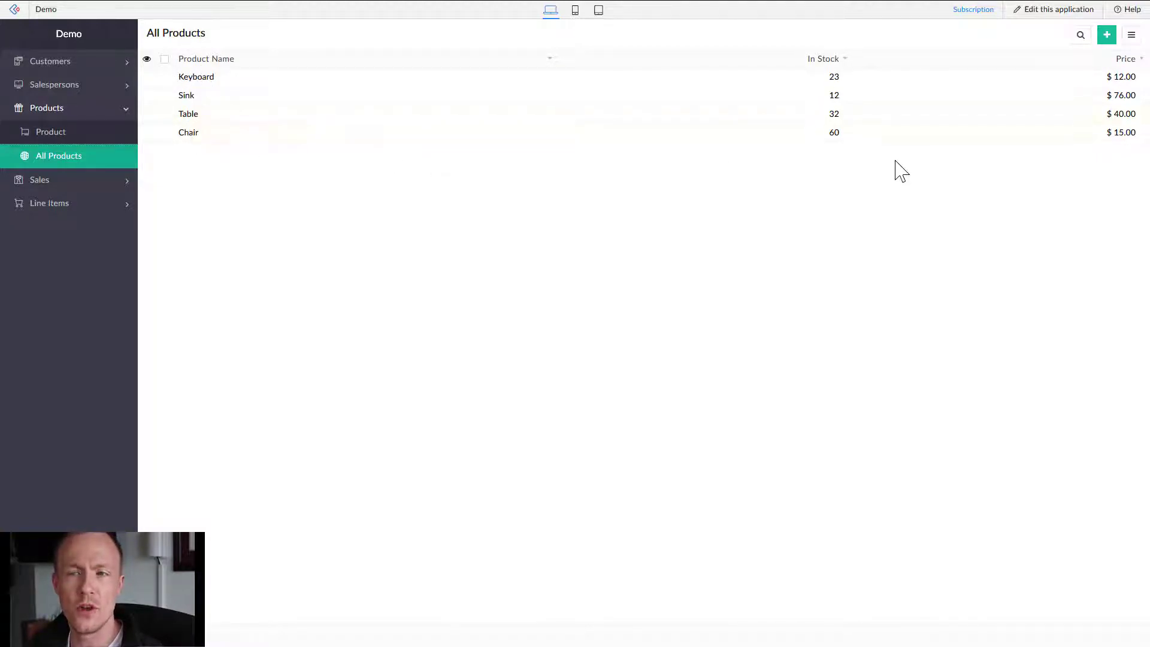
click(1047, 11)
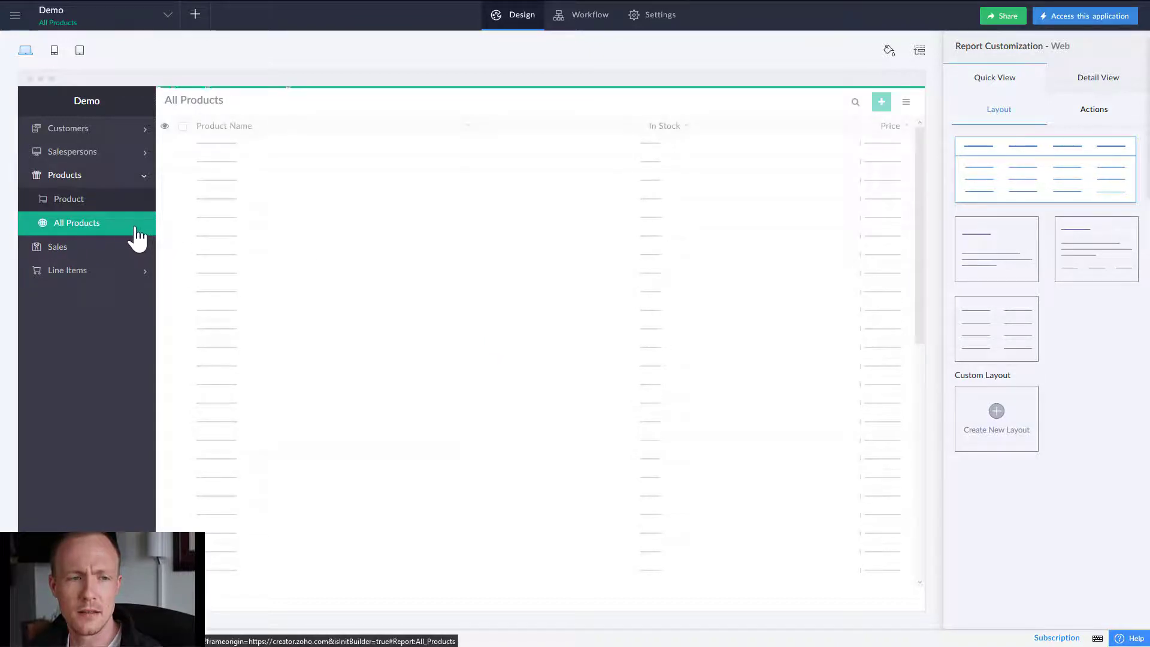
mouse_move(539, 342)
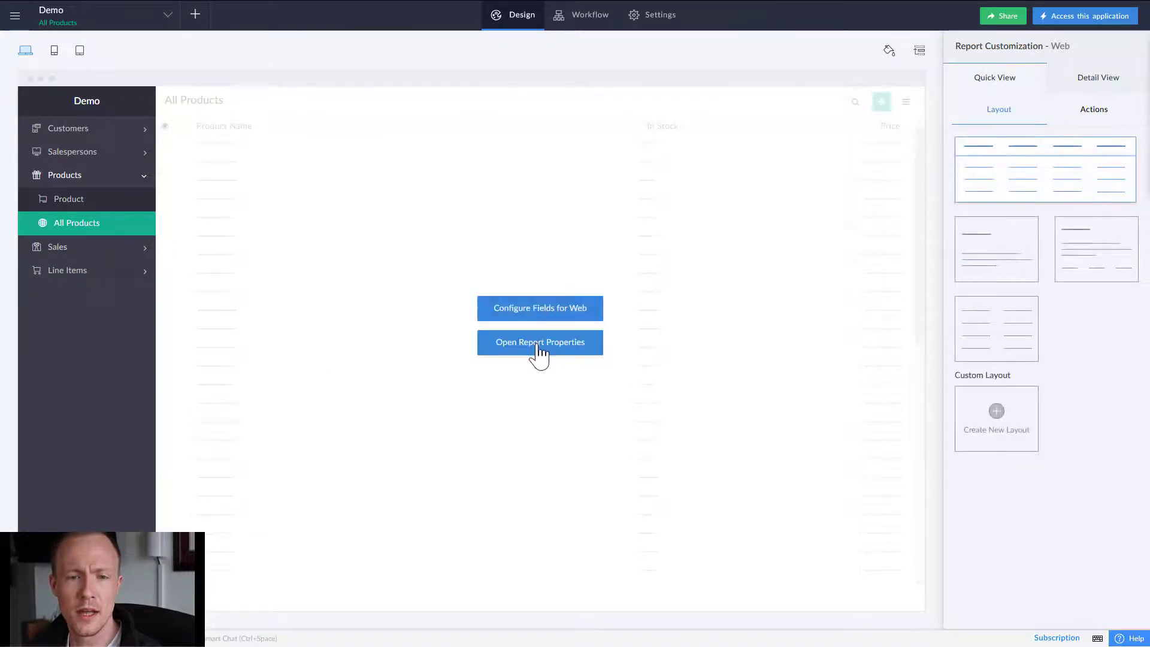
click(539, 349)
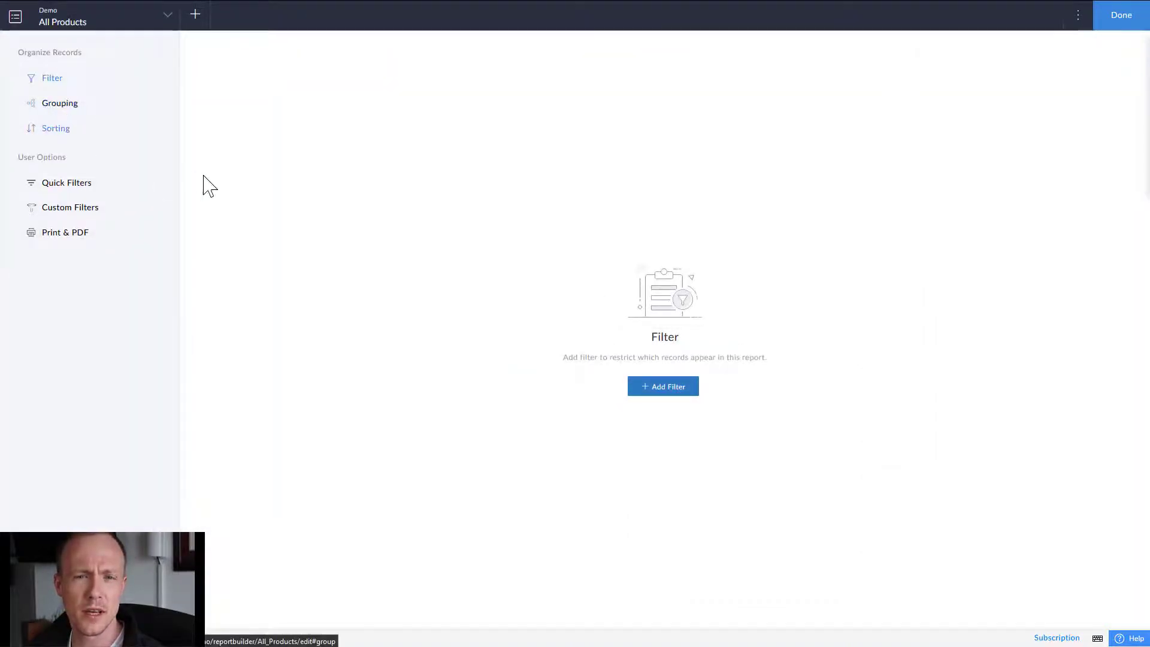
Try a report filter that limits All Products to records with In Stock less than 10
click(663, 388)
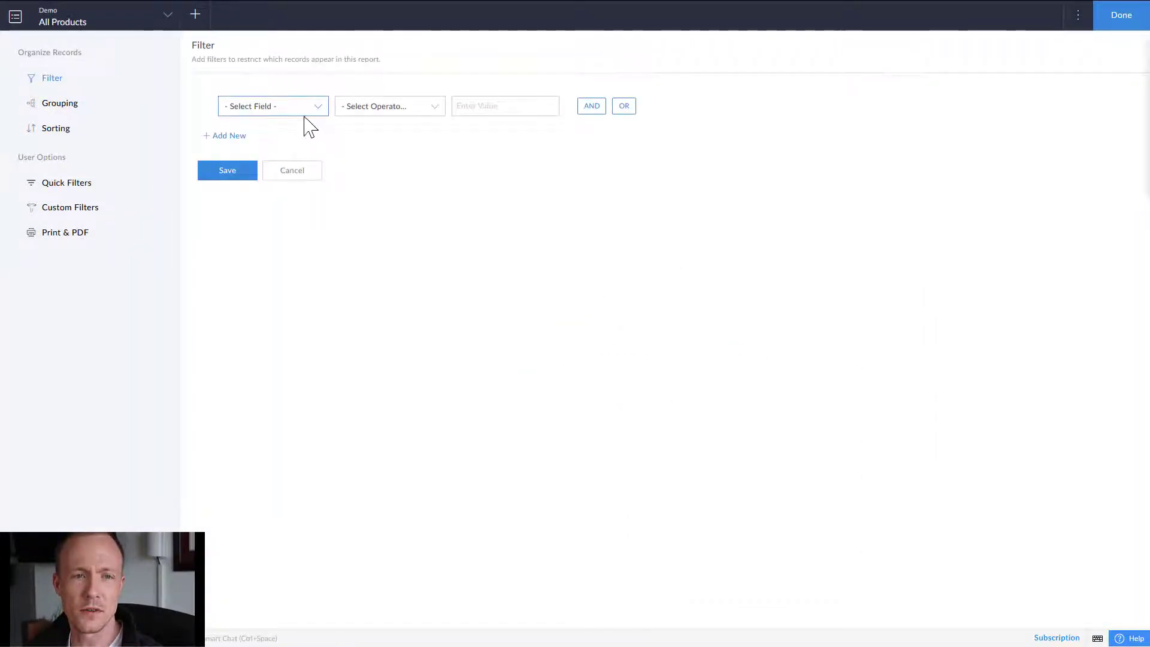
click(305, 113)
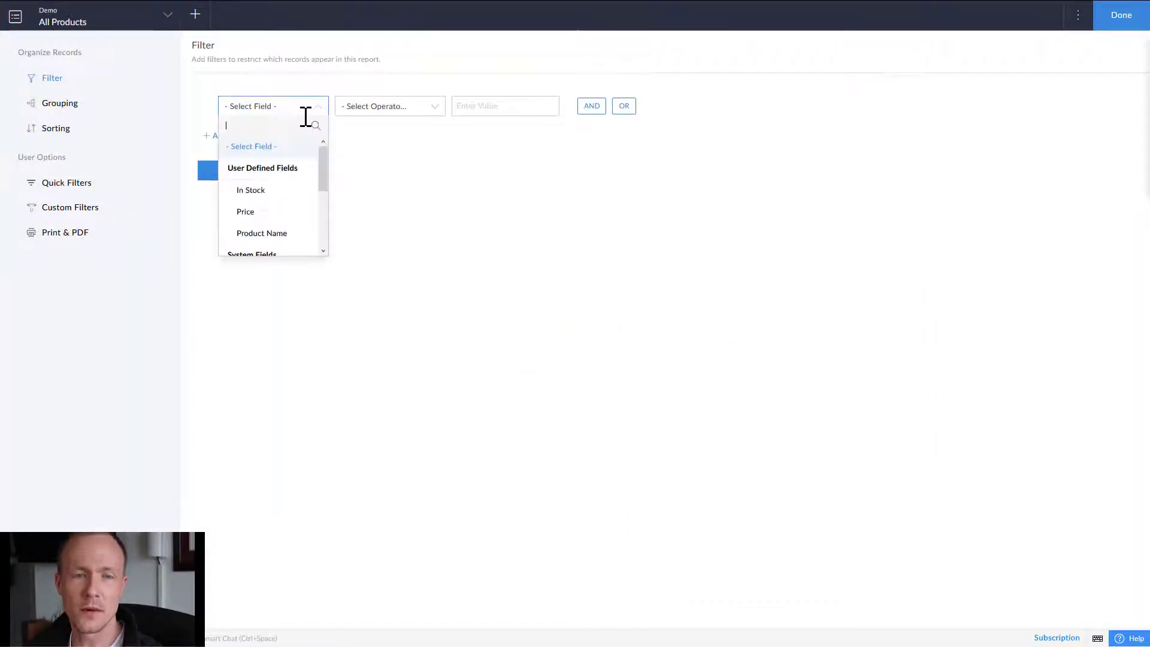
click(267, 192)
click(377, 211)
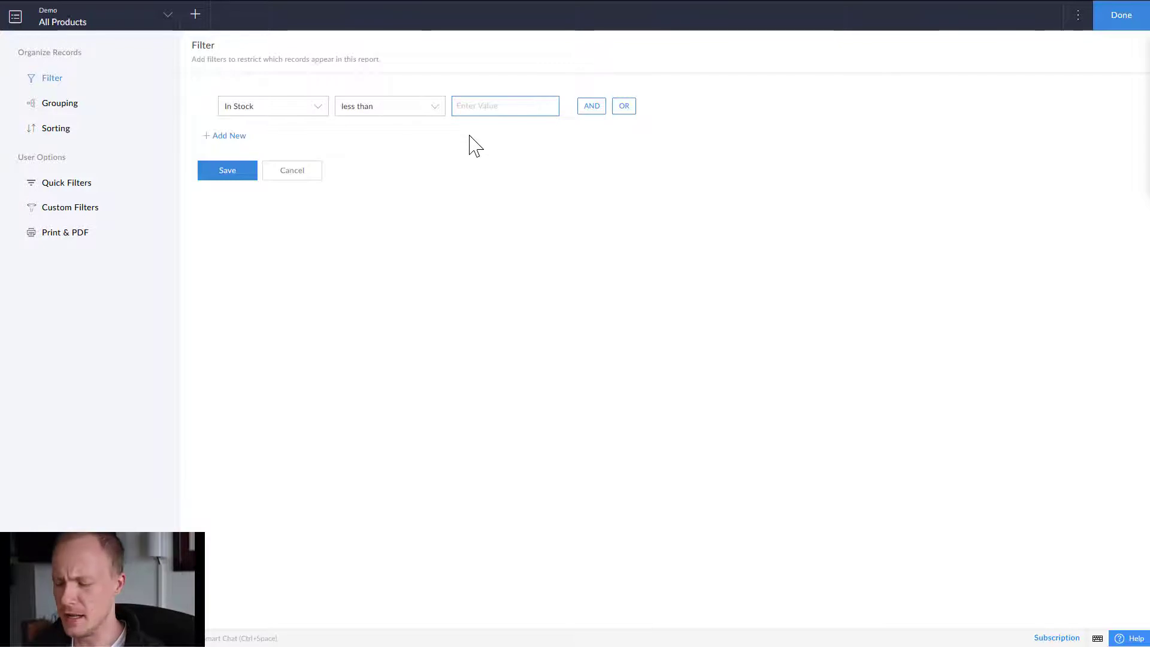
text(10)
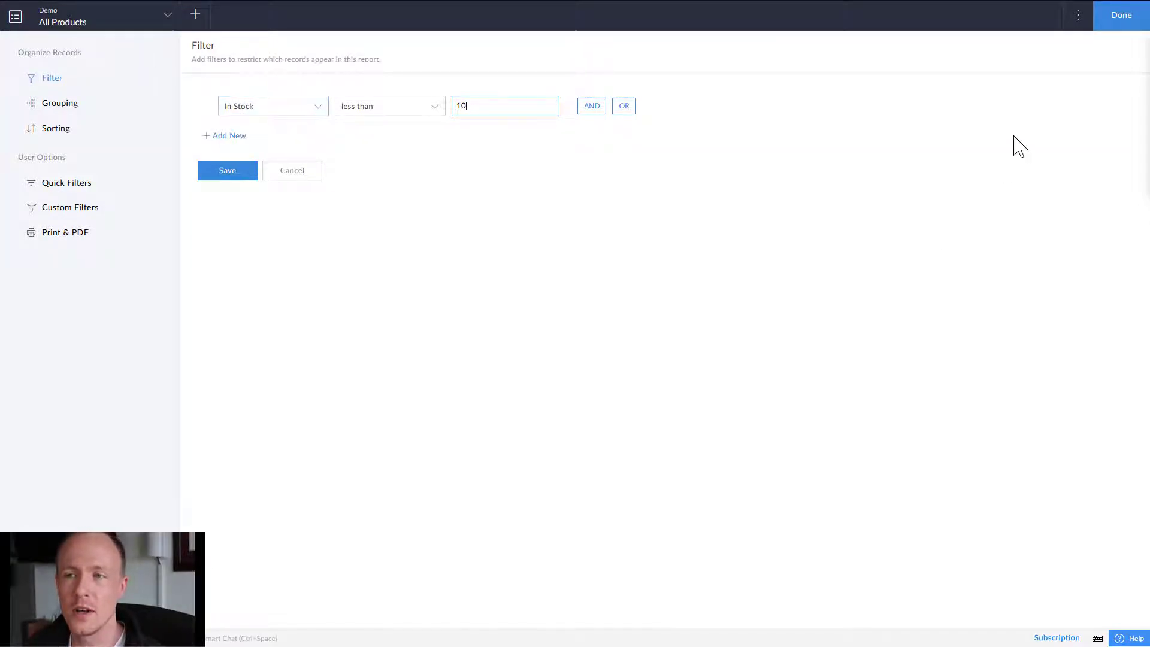
click(1078, 16)
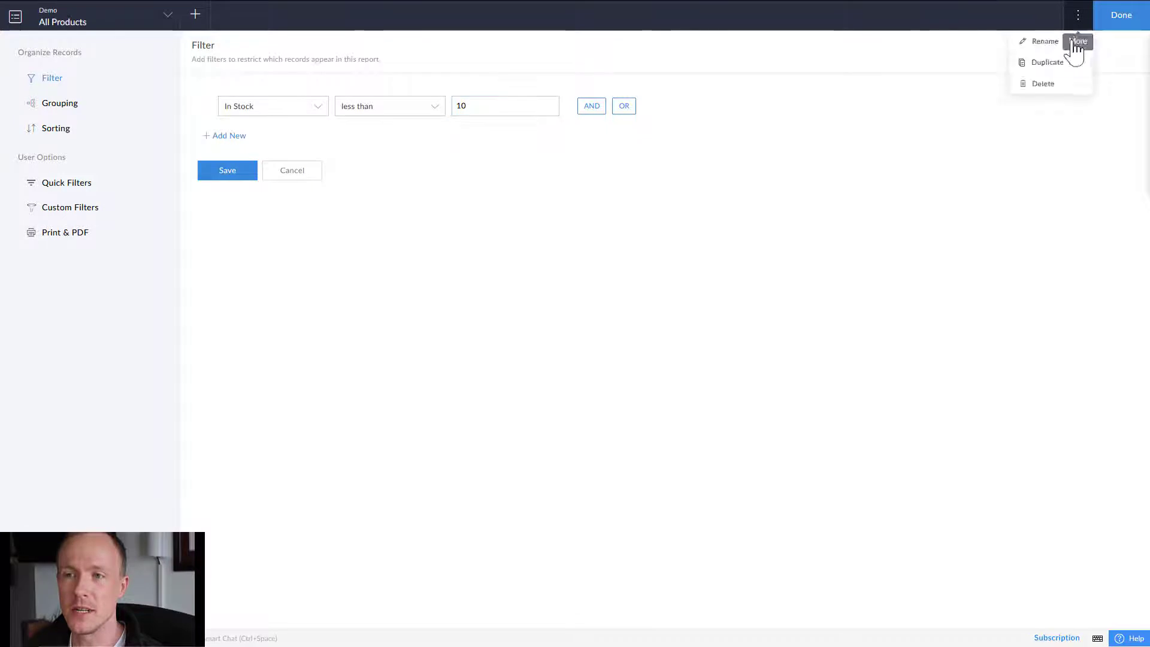
click(1078, 15)
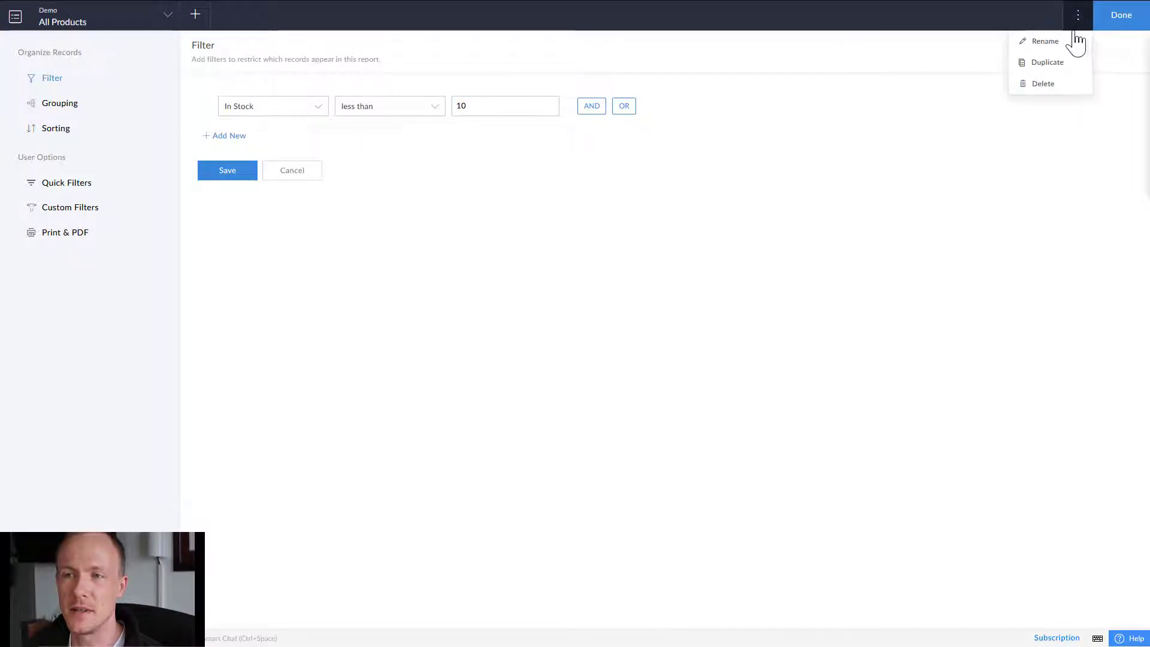
click(1063, 44)
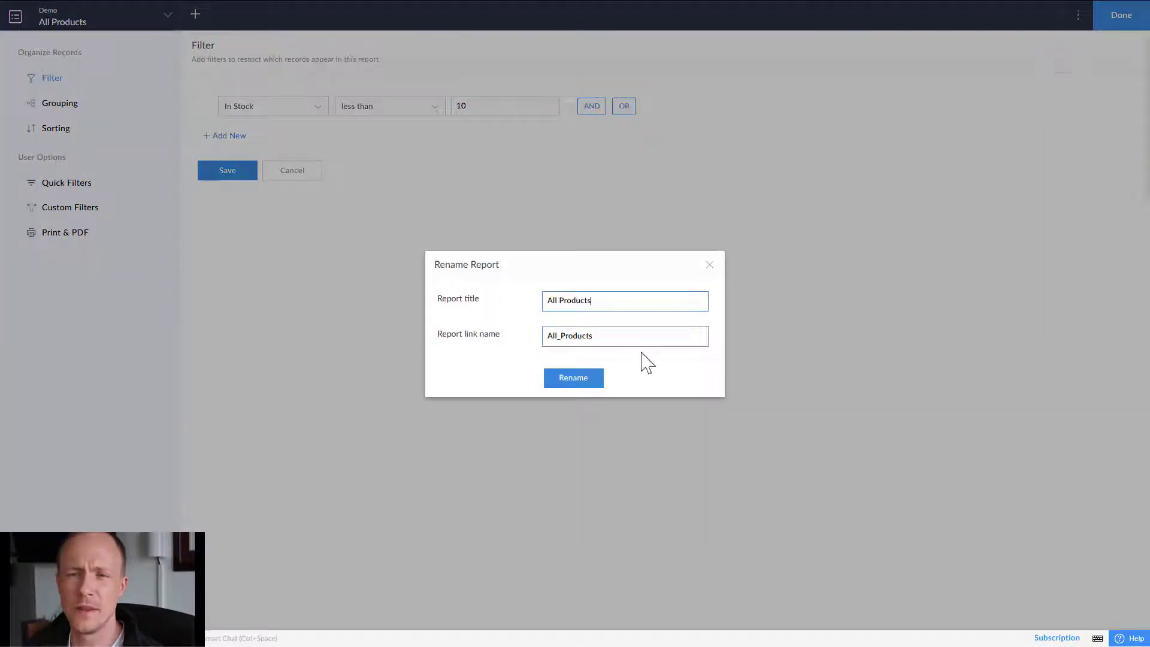
click(709, 265)
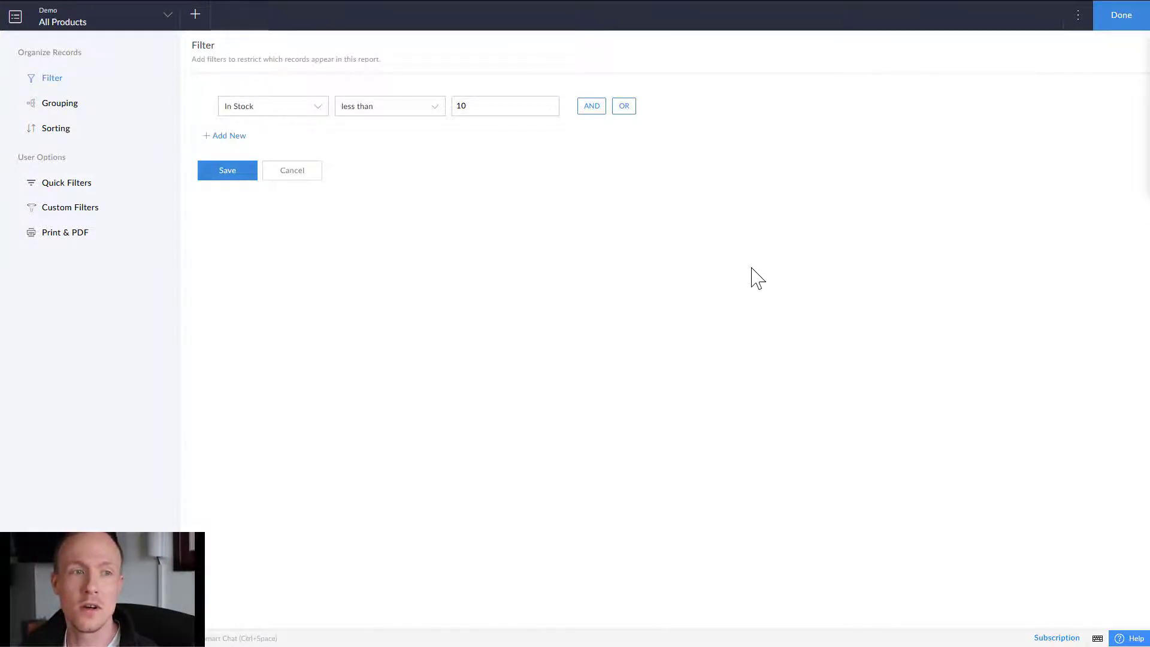
Discard the unsaved In Stock filter and finish editing the All Products report's properties
click(277, 173)
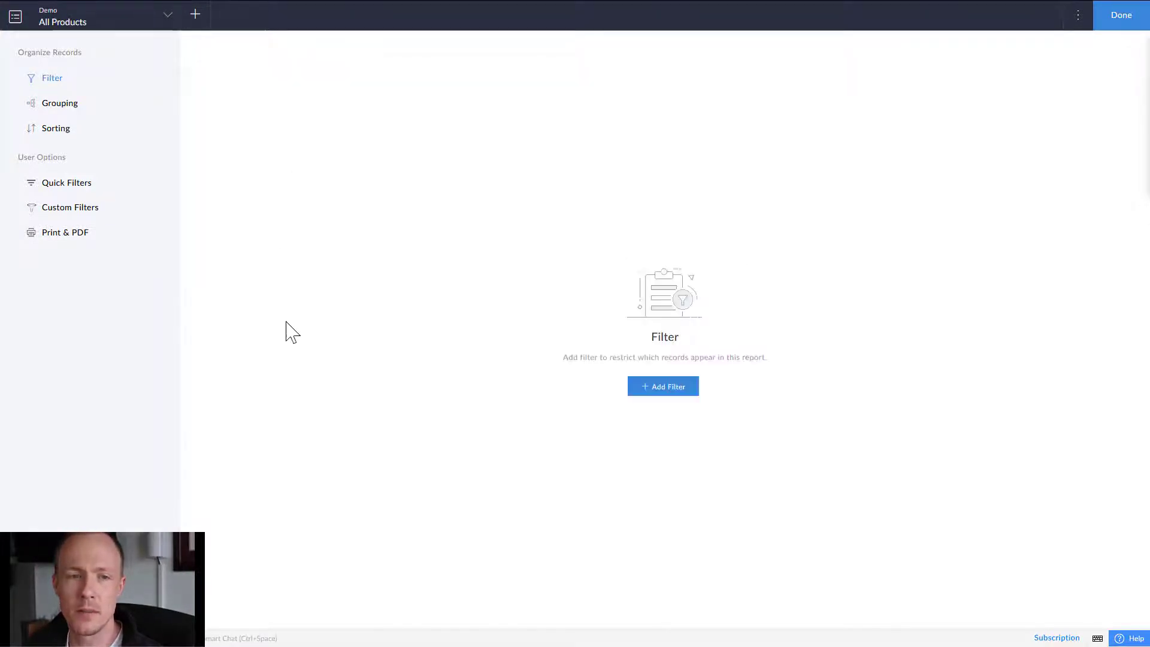
click(1129, 27)
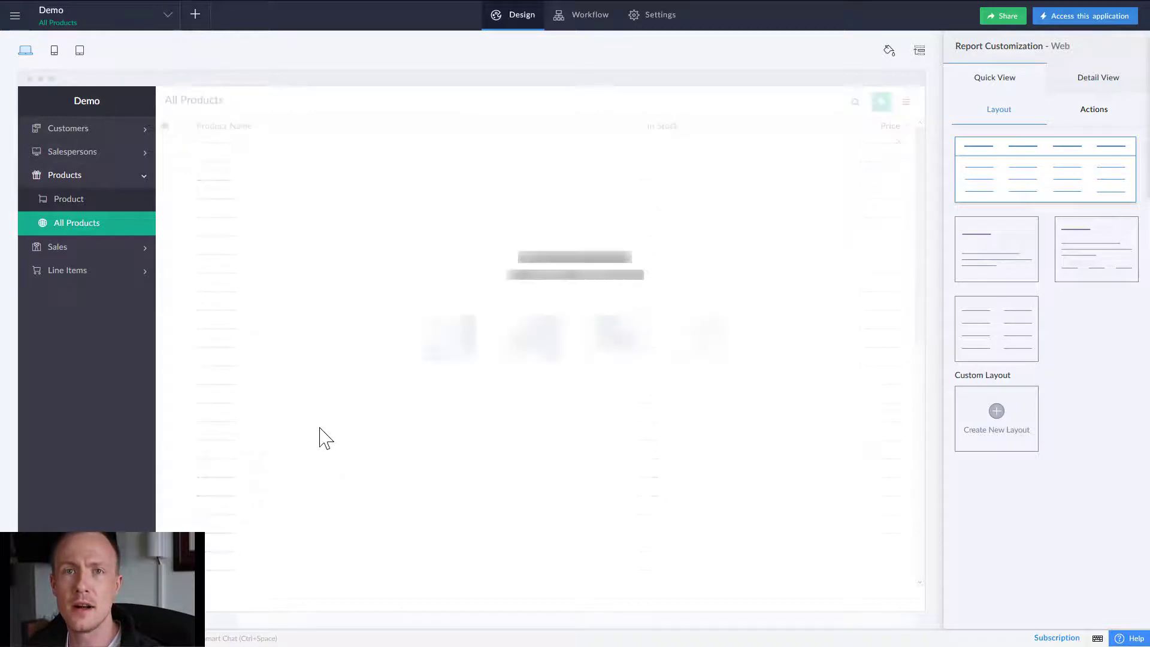
Create a new list report based on the Product form and name it Reorders Needed
click(500, 385)
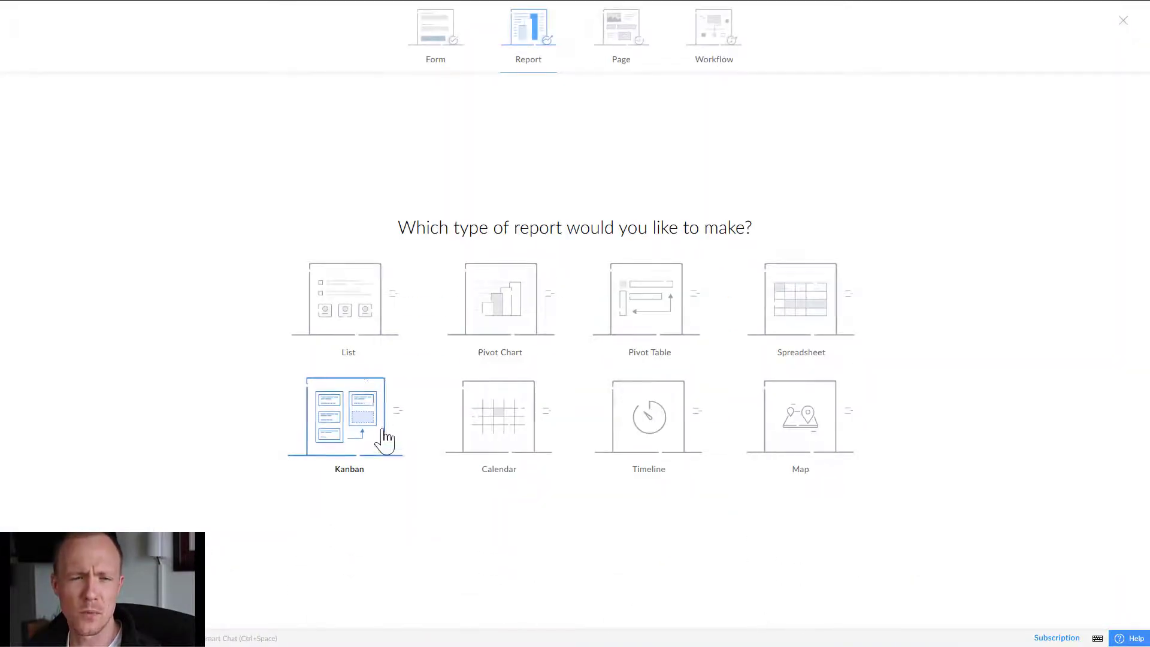
click(359, 307)
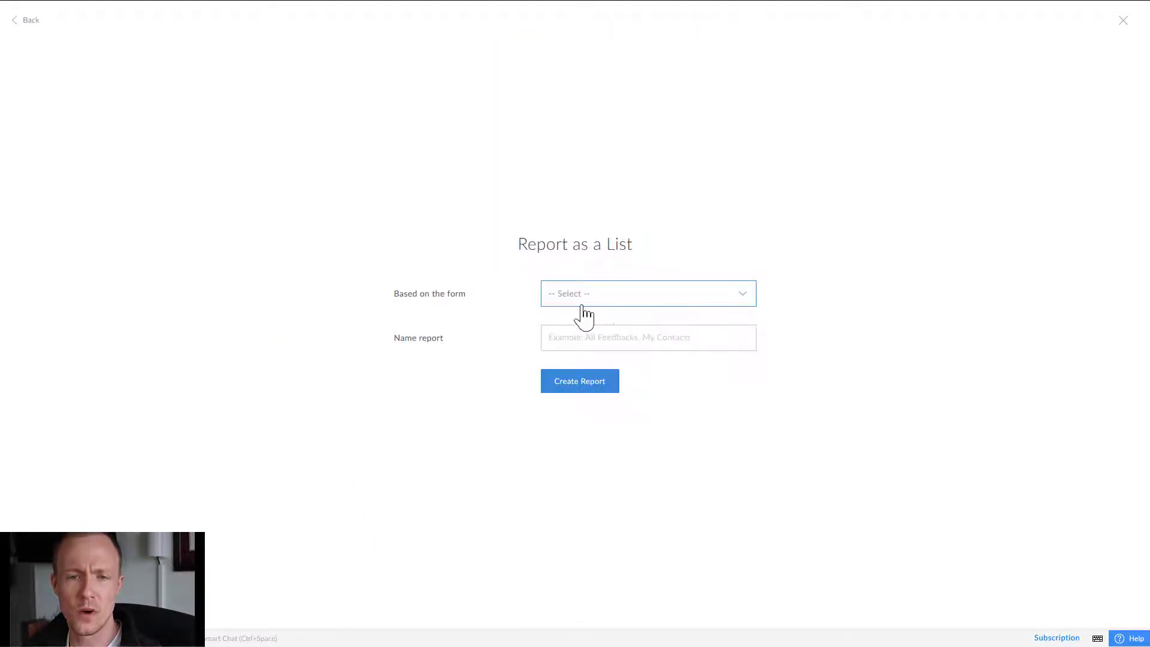
click(24, 21)
click(353, 328)
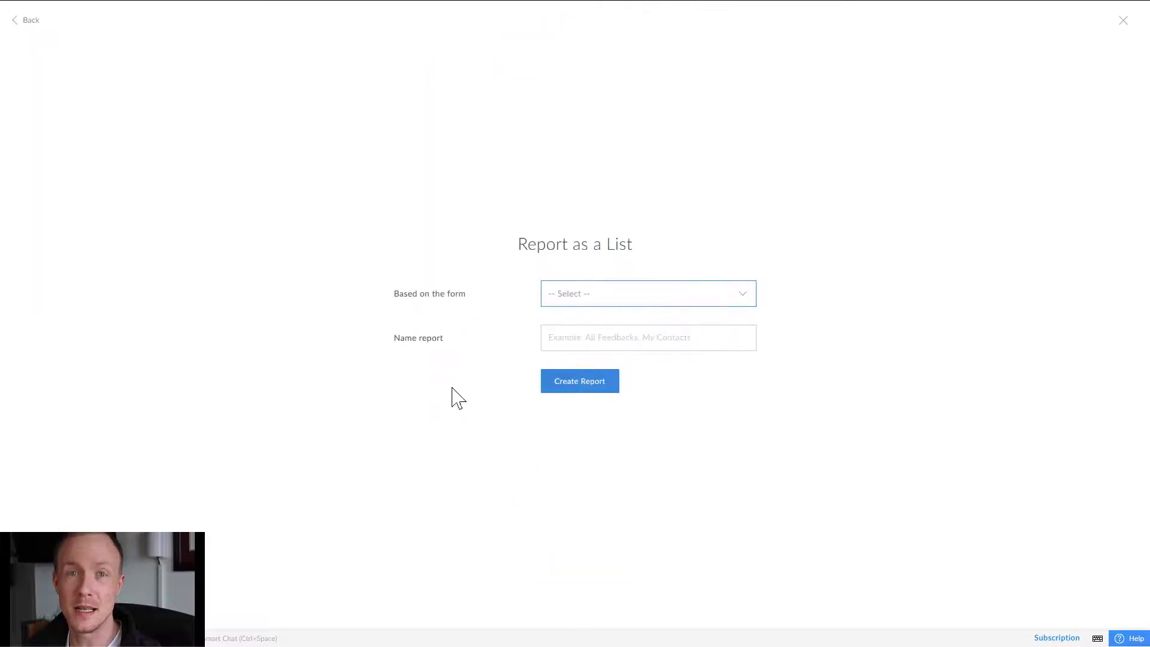
click(662, 309)
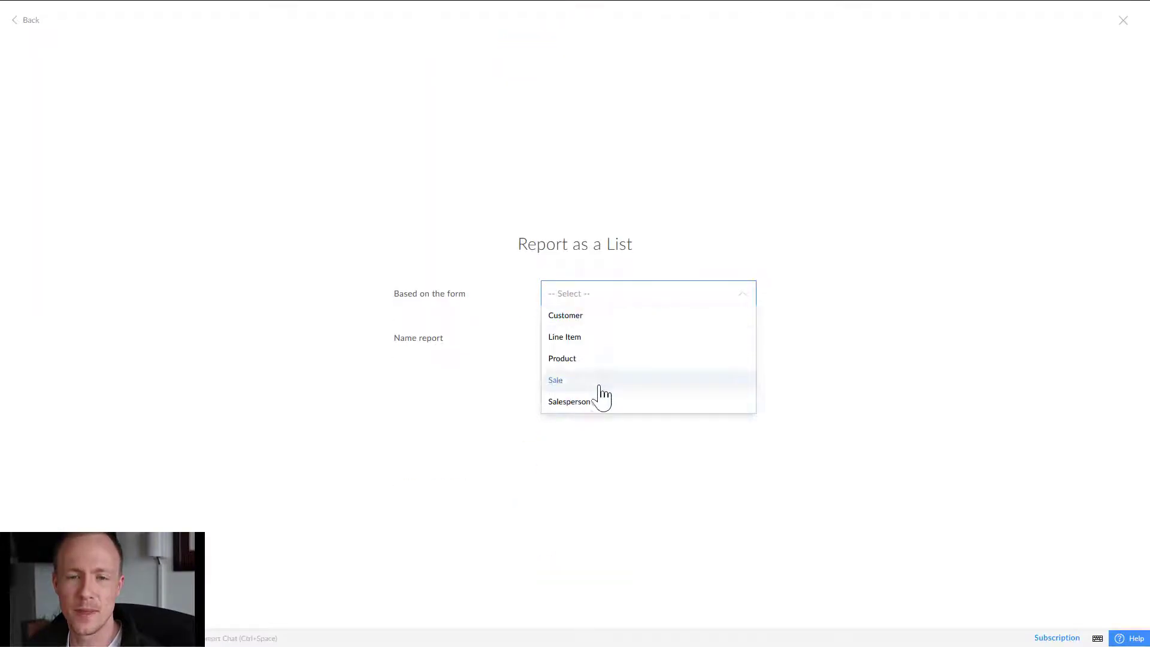
click(584, 359)
click(572, 350)
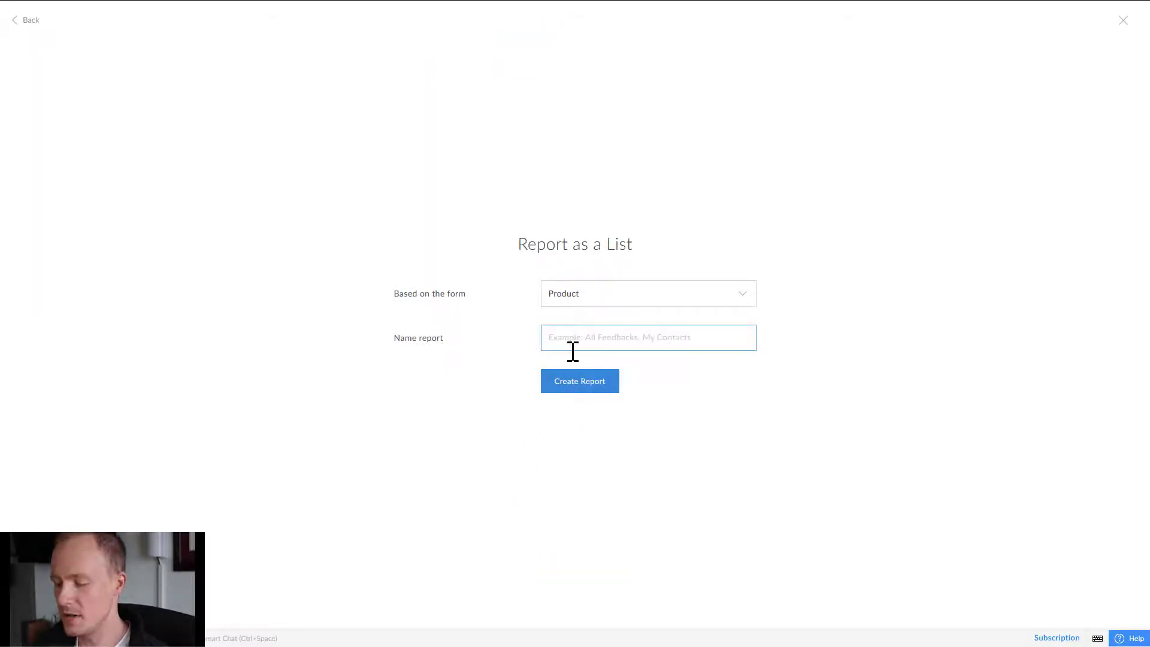
text(Re)
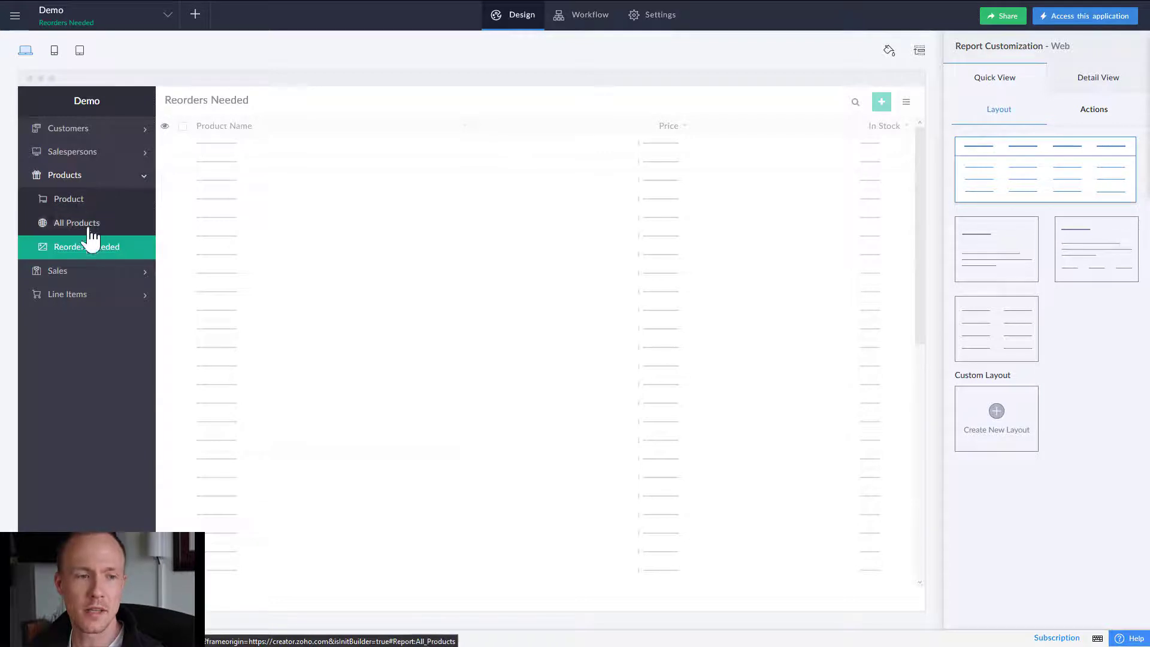
mouse_move(566, 349)
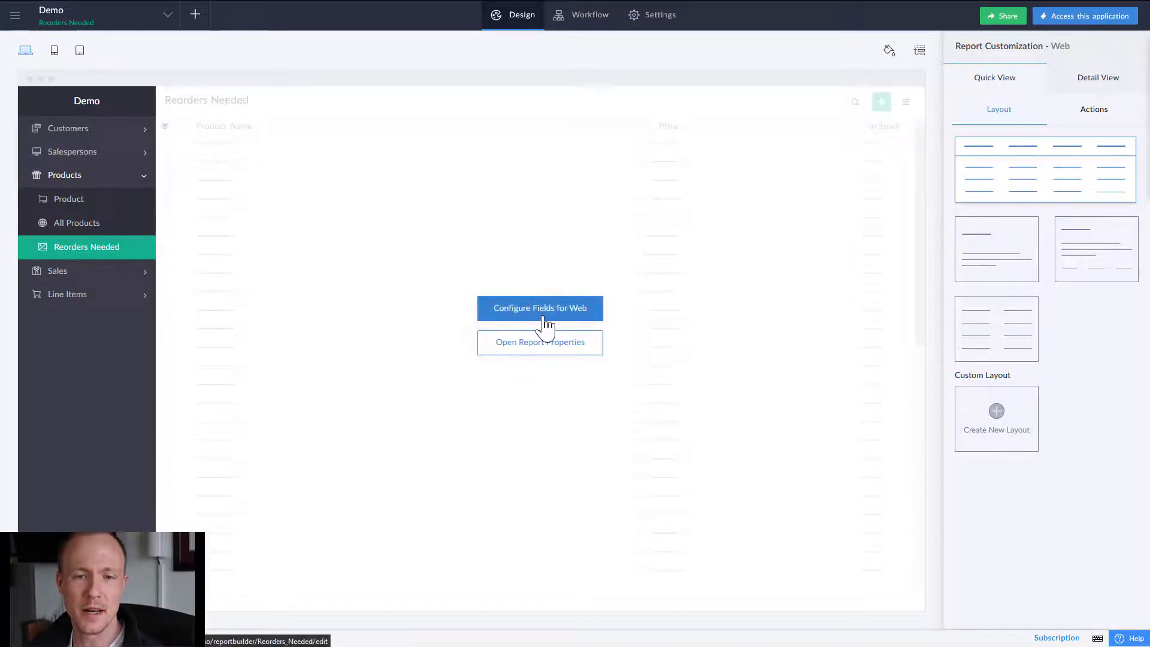
double_click(543, 318)
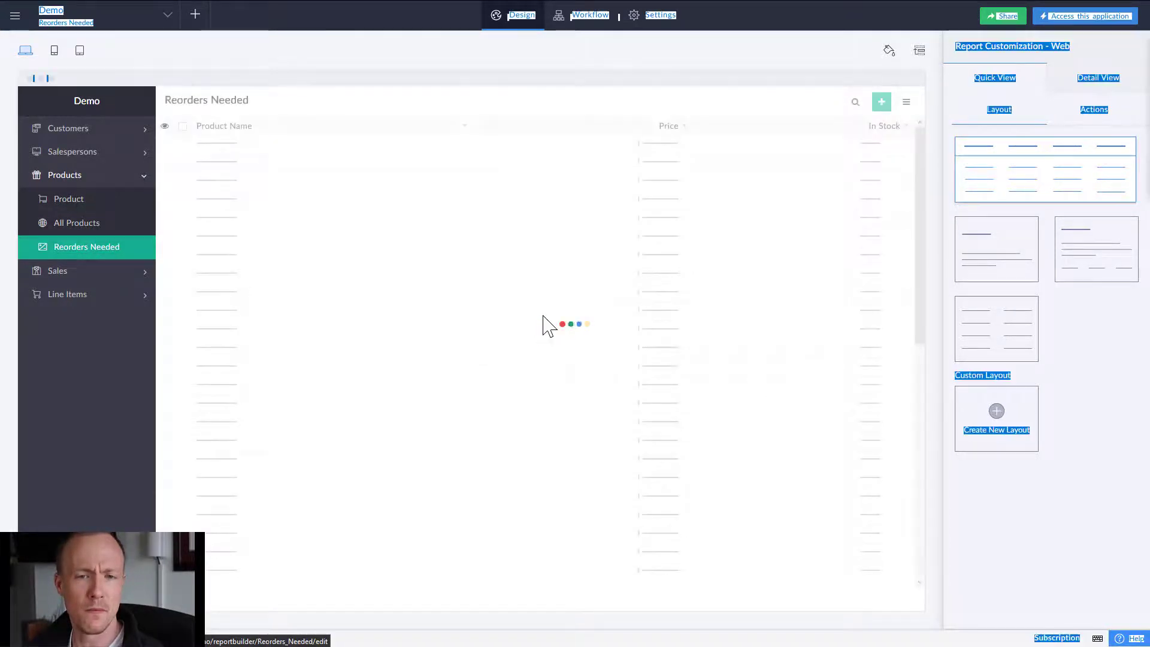
click(1133, 27)
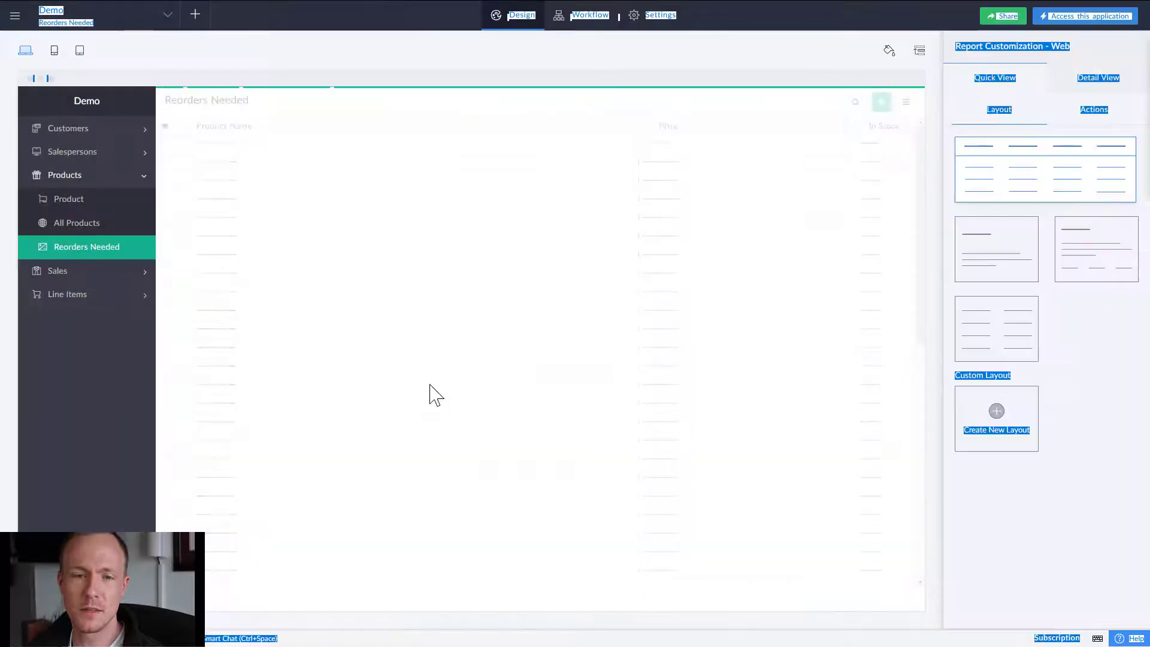
click(431, 387)
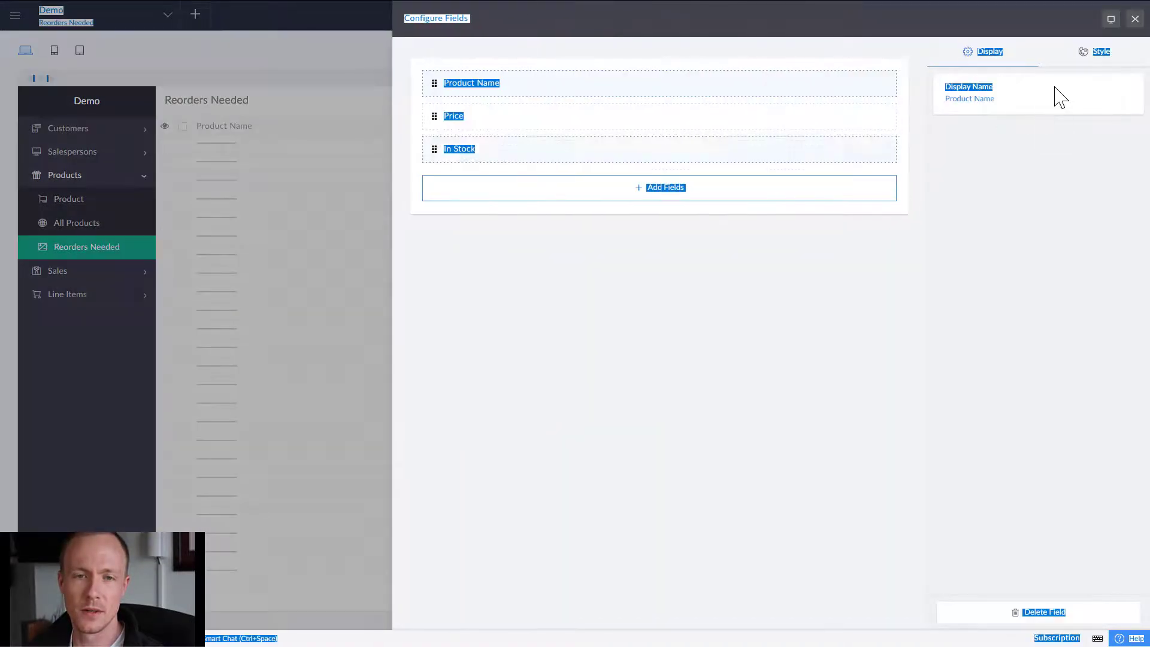
click(1135, 18)
Add and save a filter in the Reorders Needed report's properties for In Stock less than 10, and finish editing them
mouse_move(515, 321)
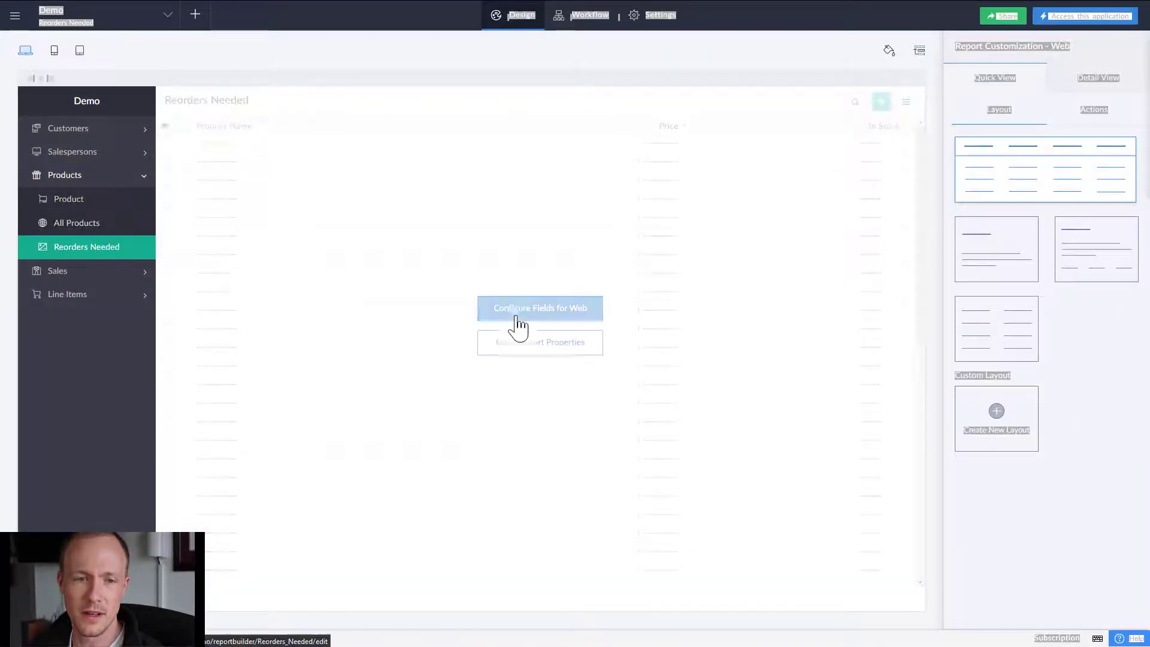
click(527, 348)
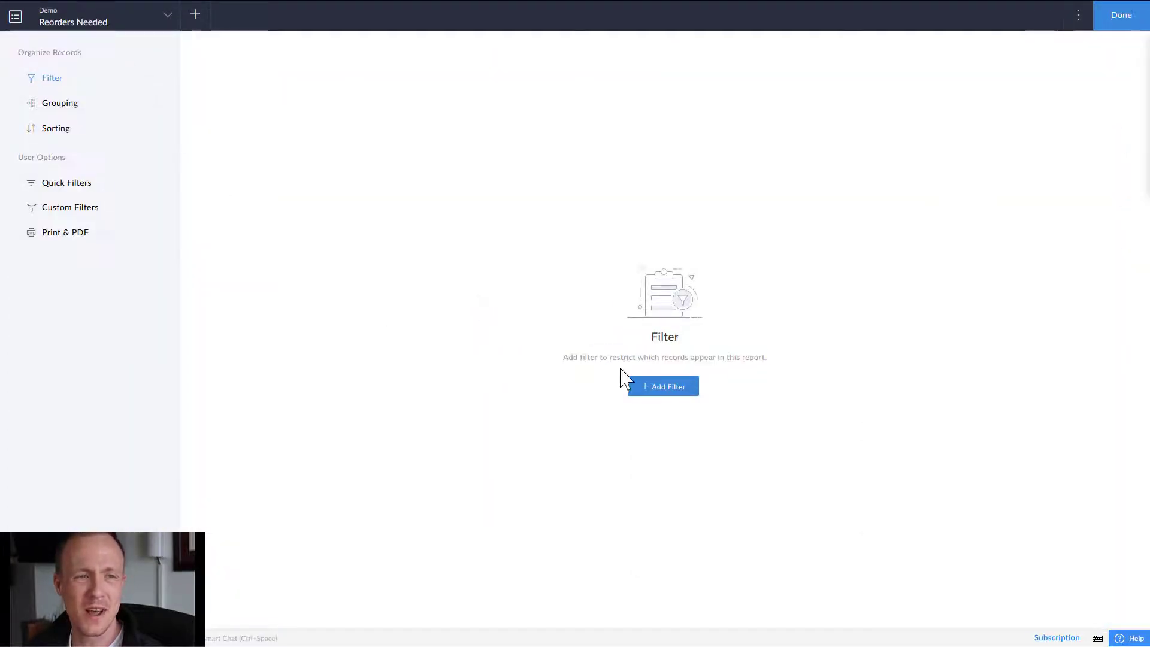
click(664, 388)
click(245, 108)
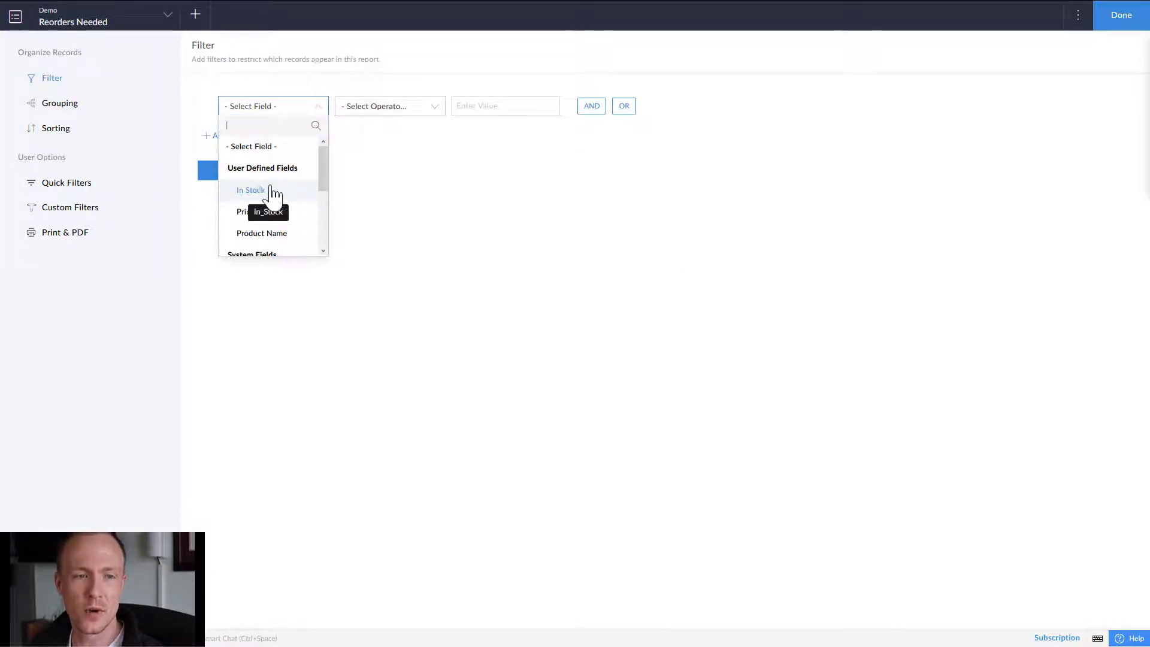
click(256, 191)
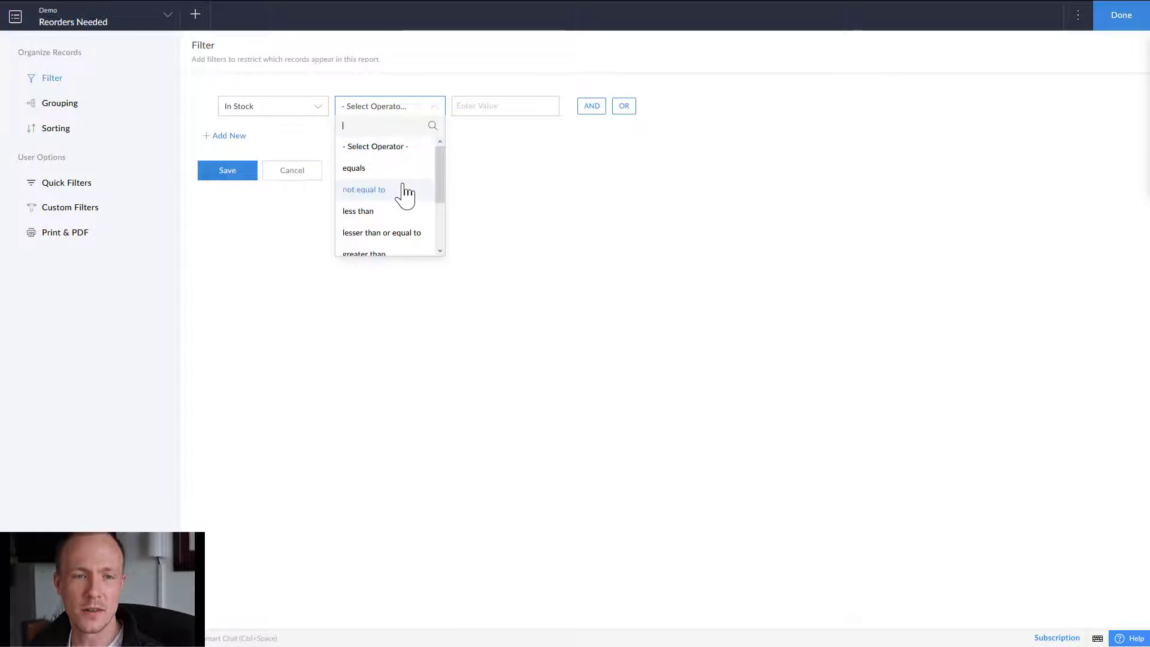
click(376, 213)
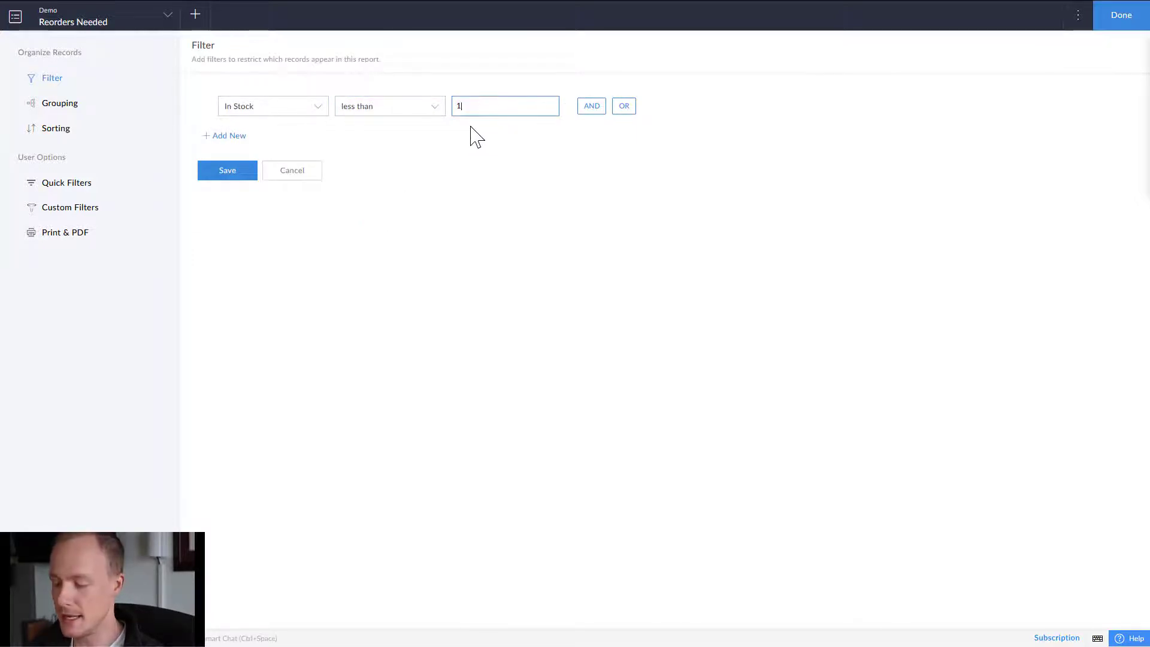
click(220, 177)
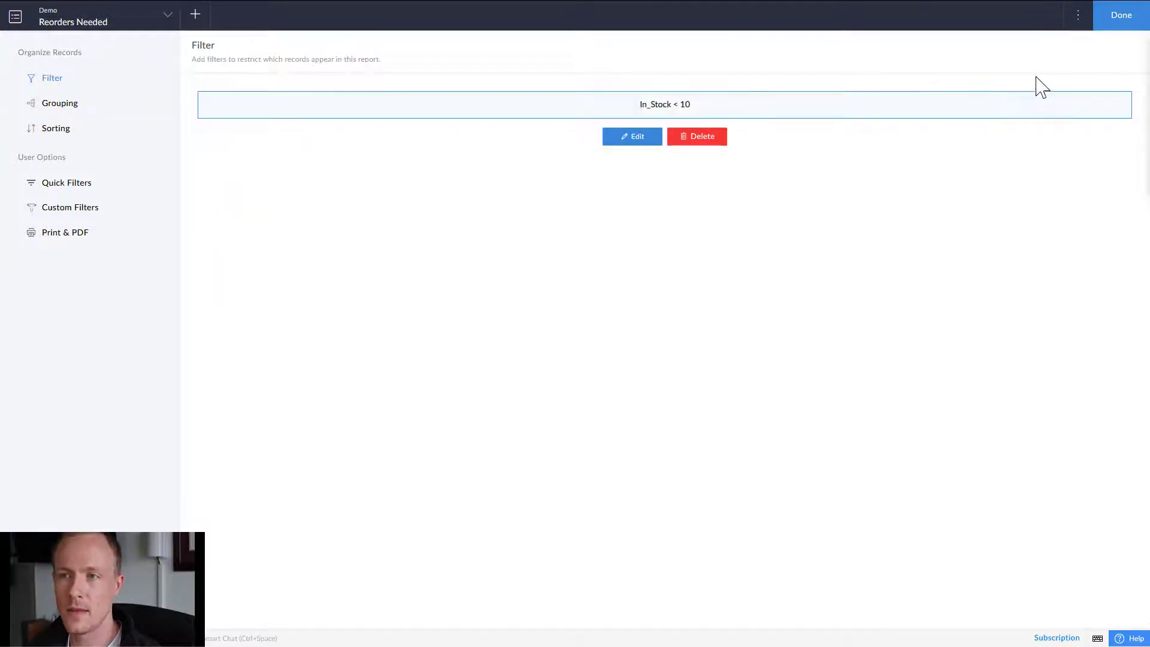
click(1120, 18)
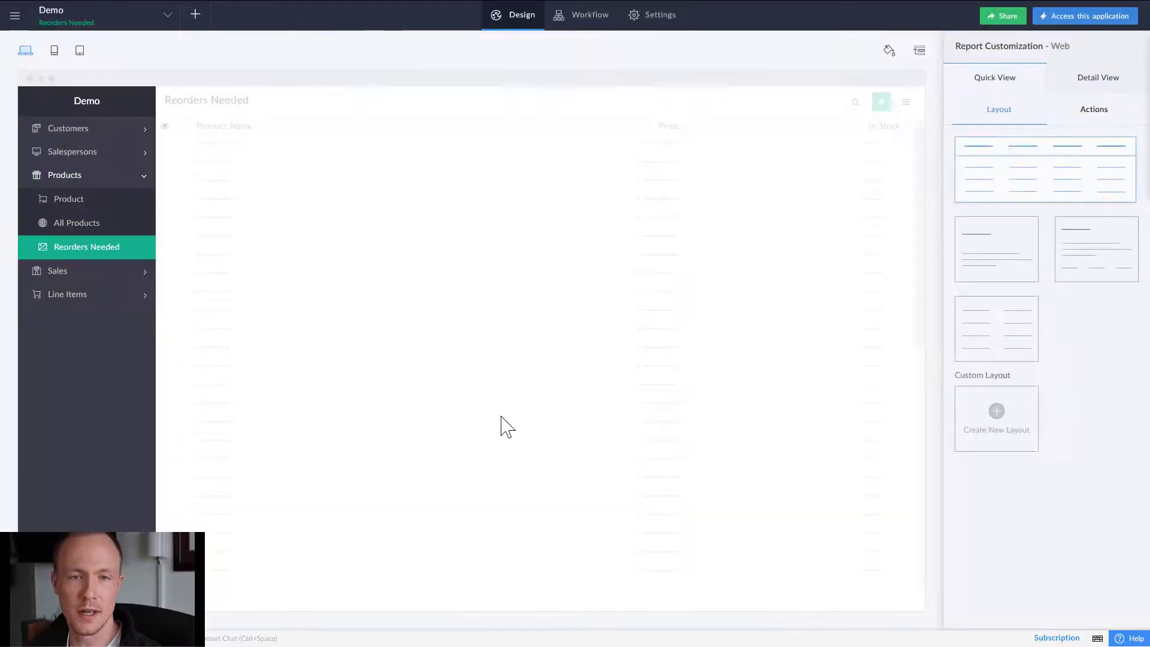
In the live application, set the Sink product's In Stock to 9 from All Products and check the Reorders Needed report
click(1085, 18)
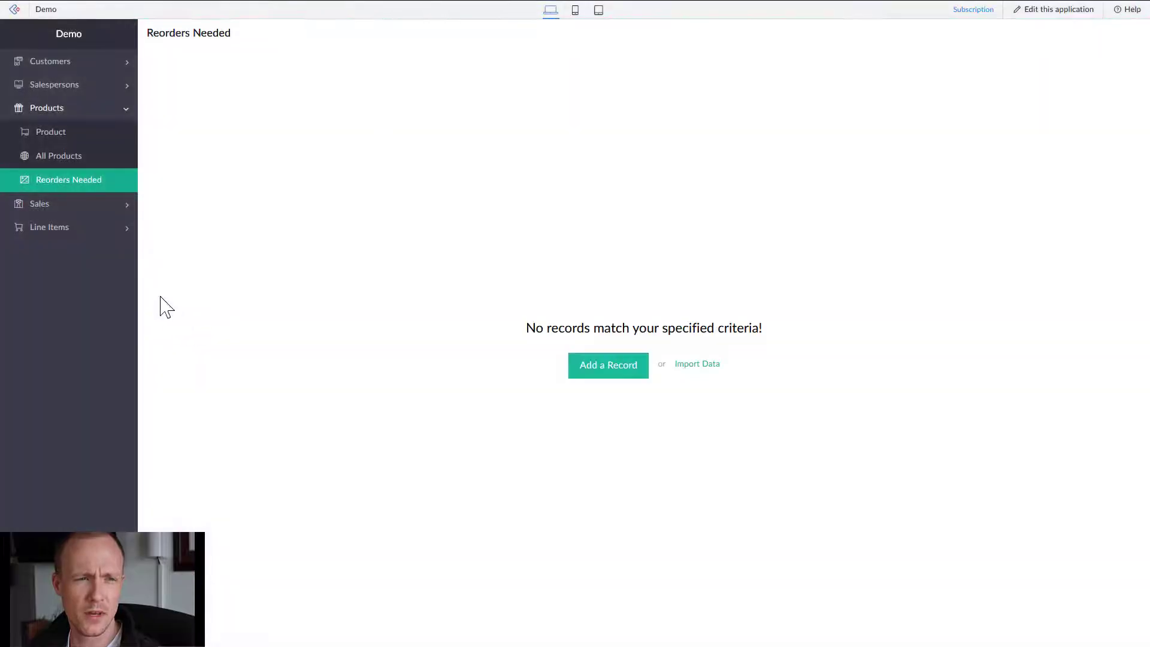
click(67, 160)
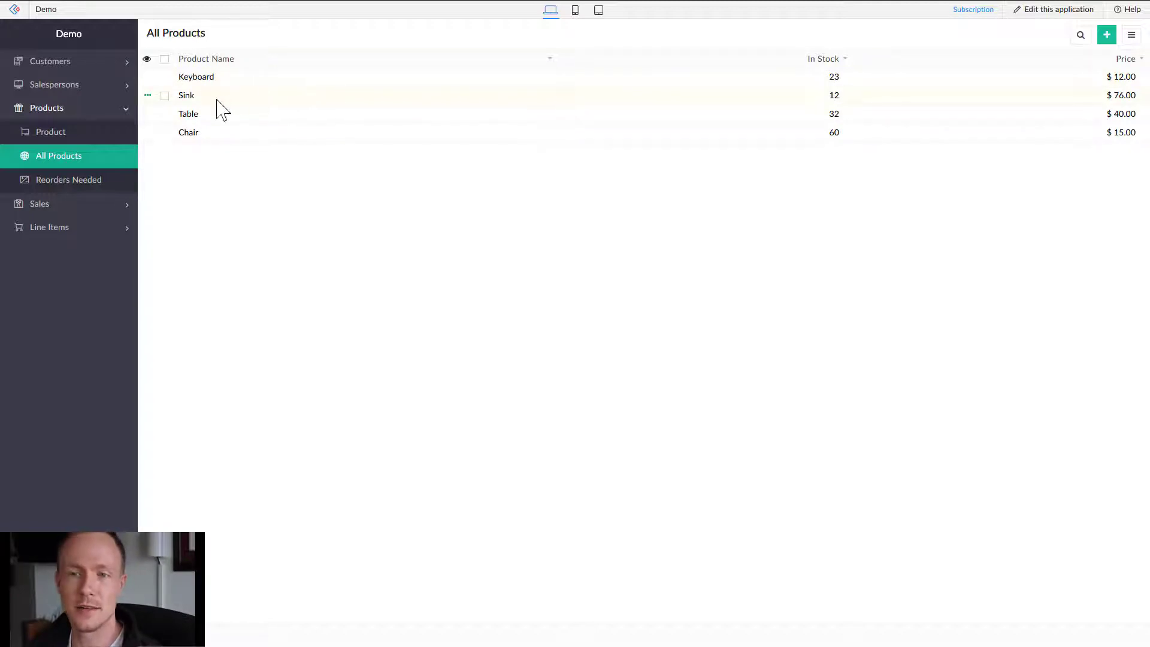
click(148, 97)
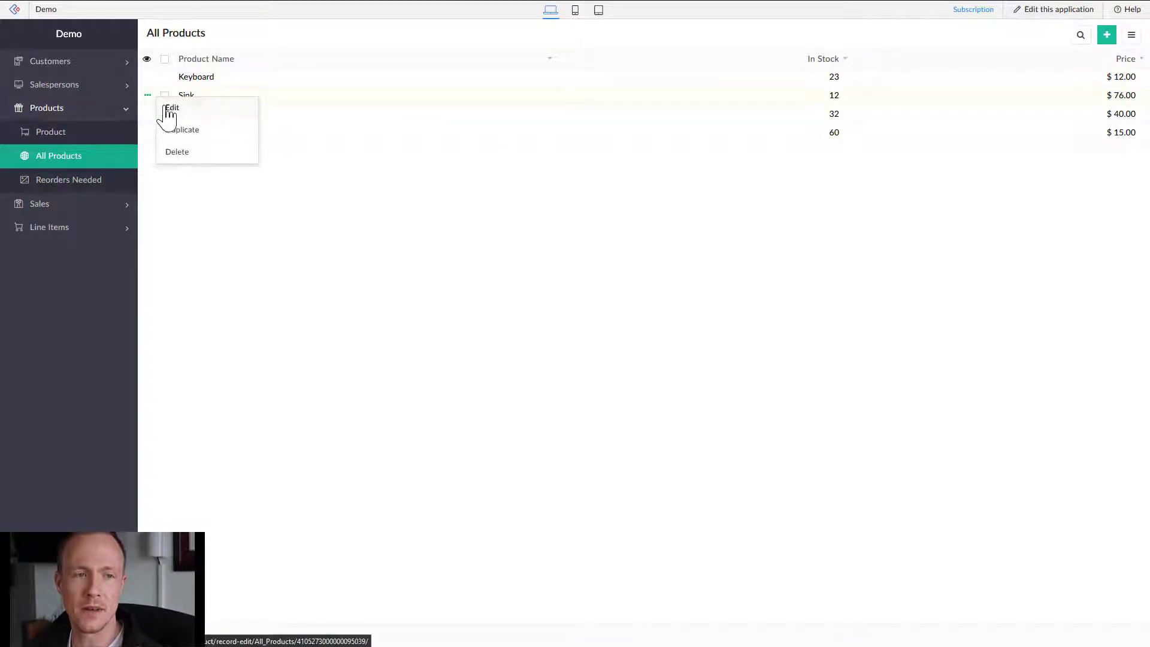
click(168, 107)
click(278, 129)
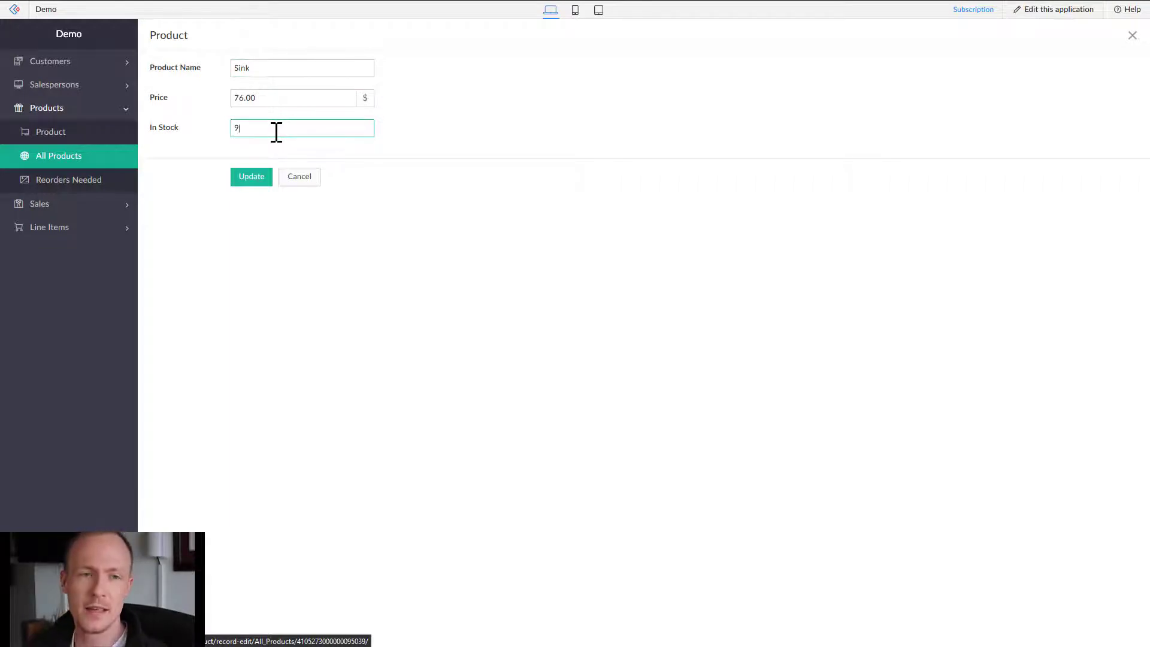
text(9)
click(249, 180)
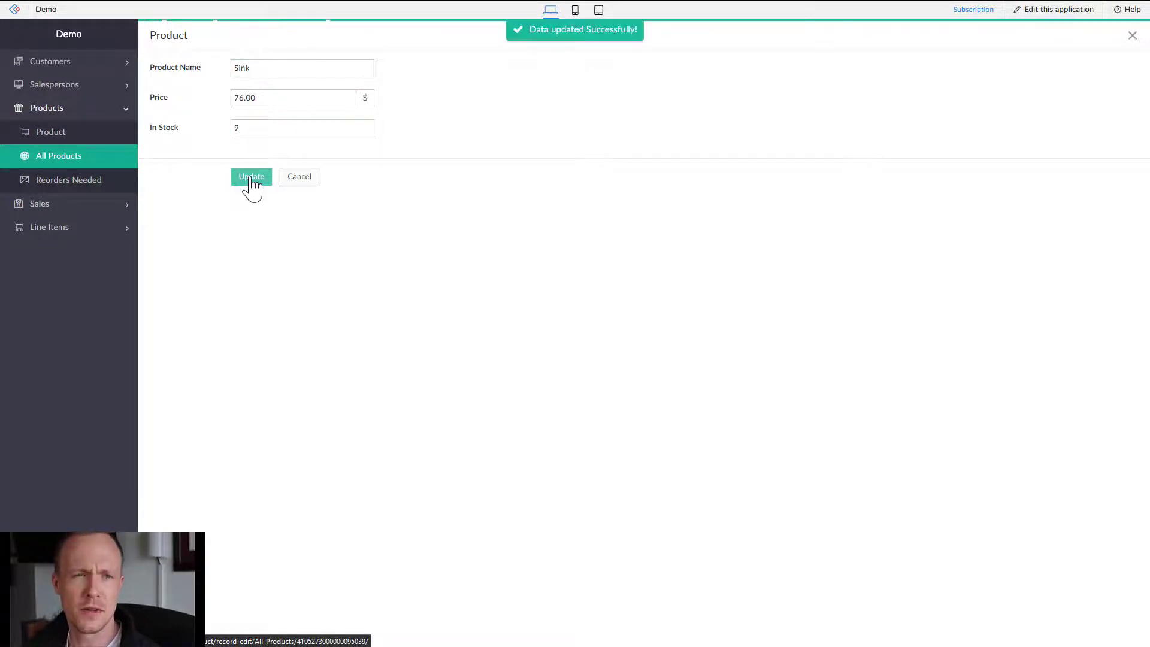
click(71, 181)
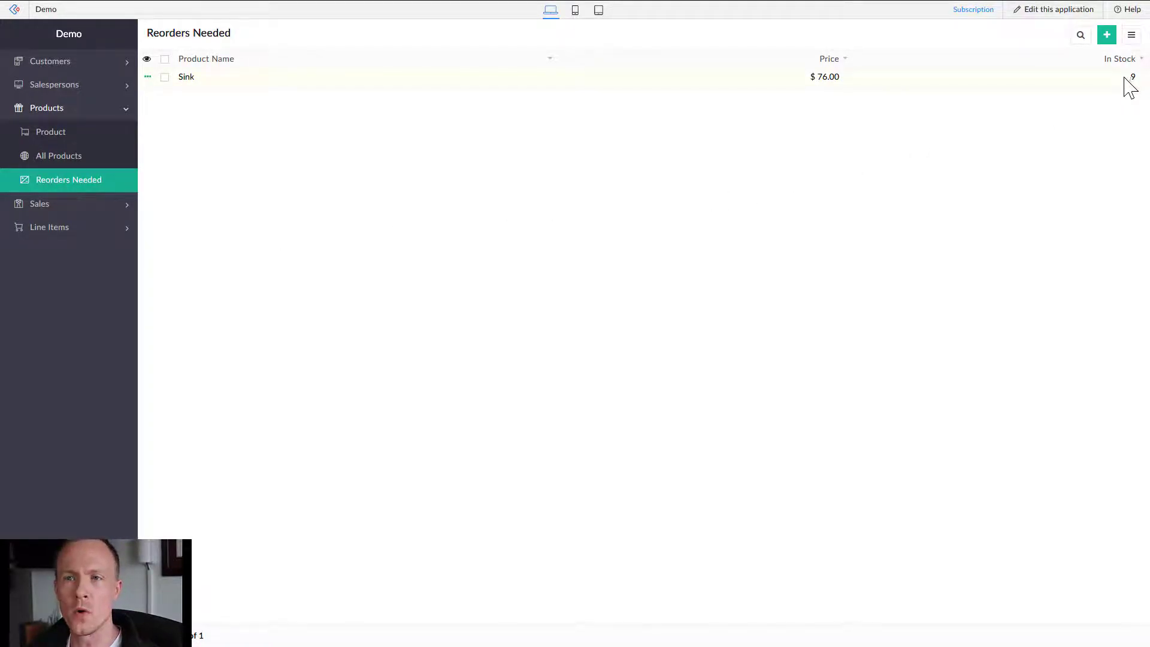
Return to All Products, switch the application to edit mode and open the Product form in the form builder
click(60, 157)
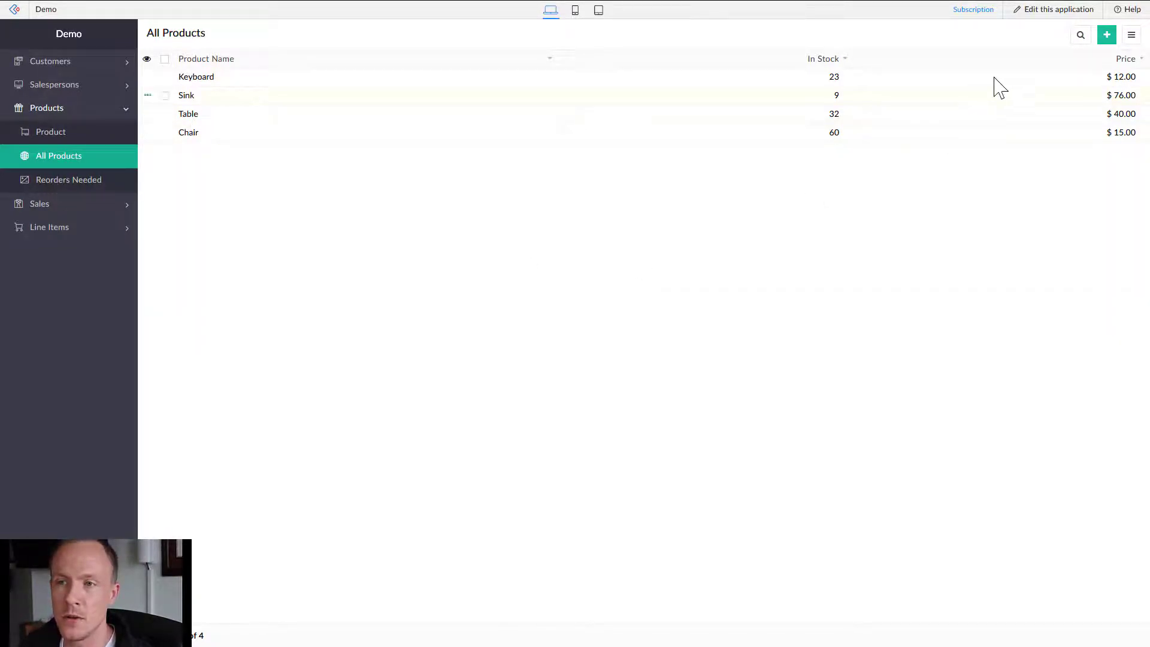
click(1050, 11)
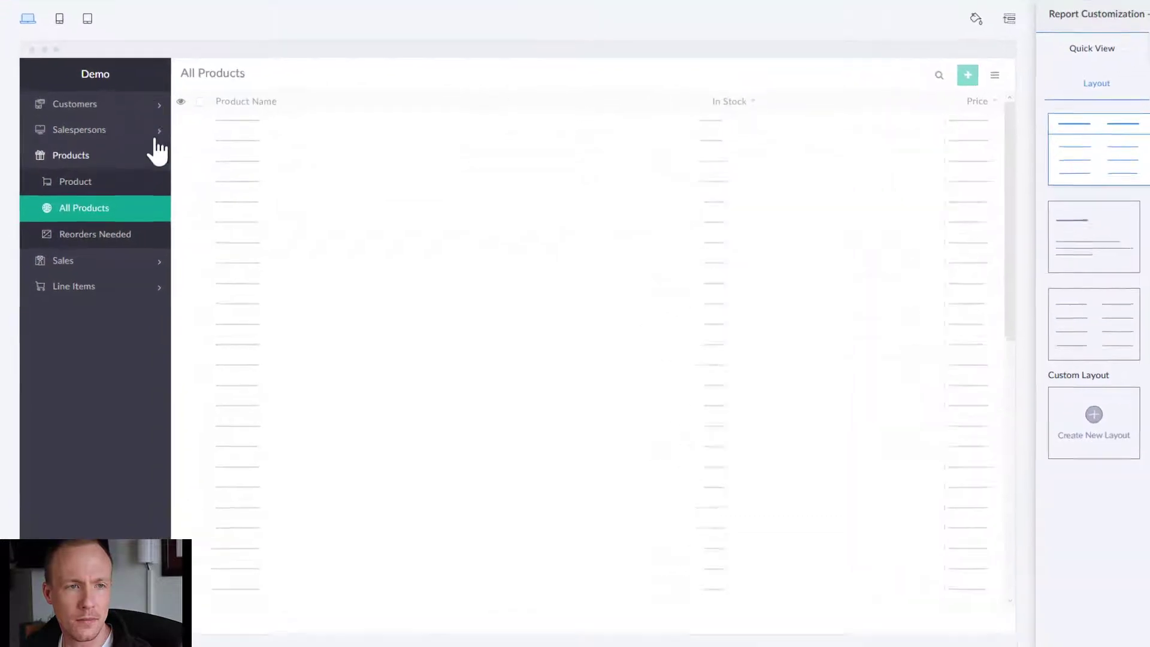
click(139, 129)
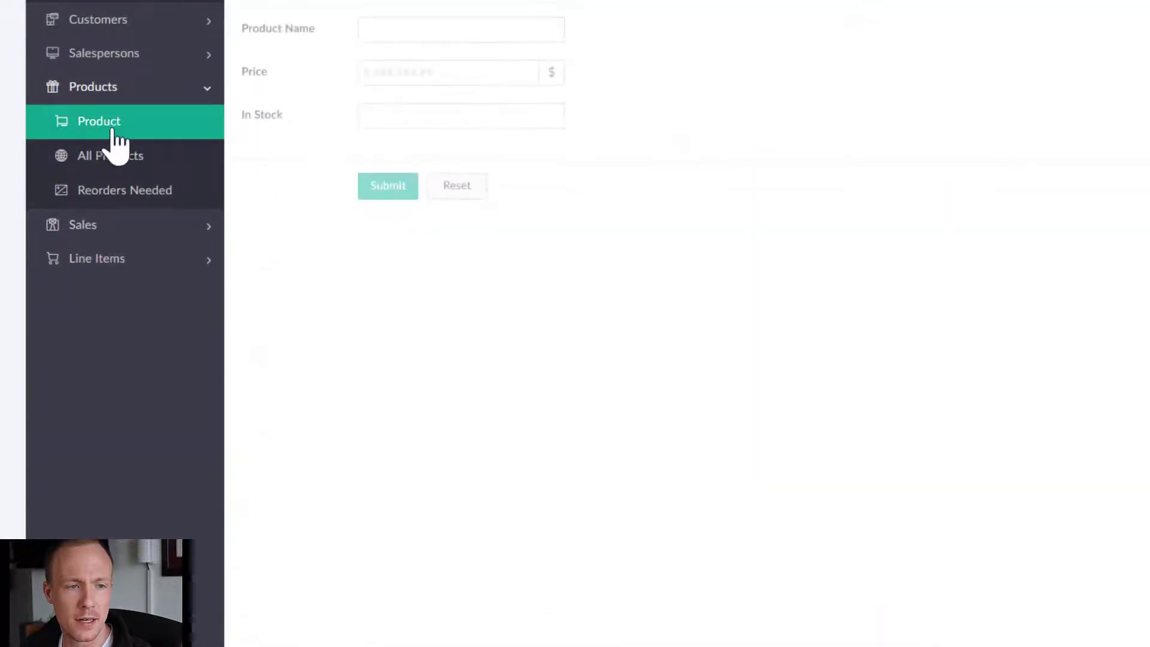
click(763, 322)
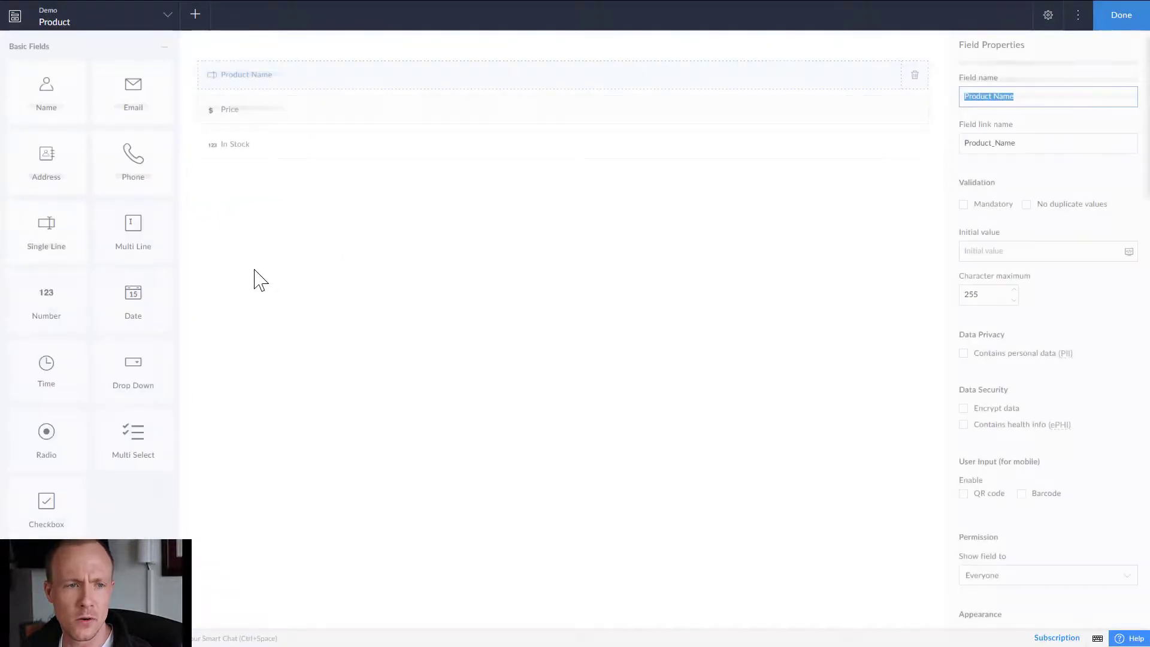
Add a Number field below In Stock on the Product form and name it Reorder At
scroll(102, 359, down, 6)
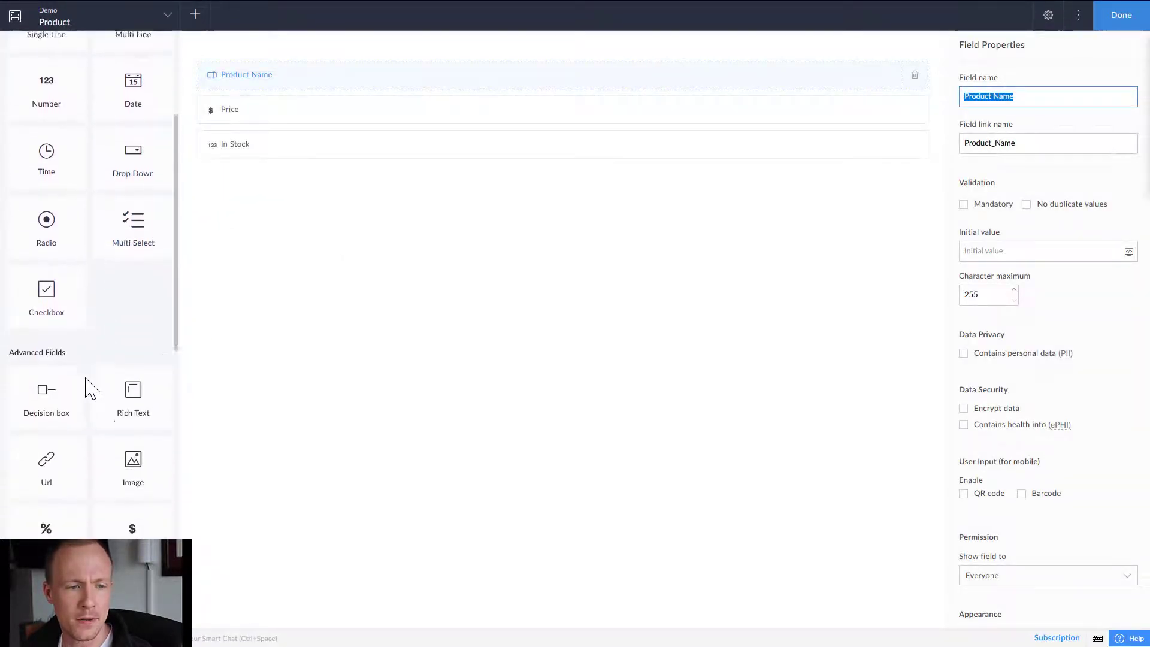
scroll(82, 426, up, 6)
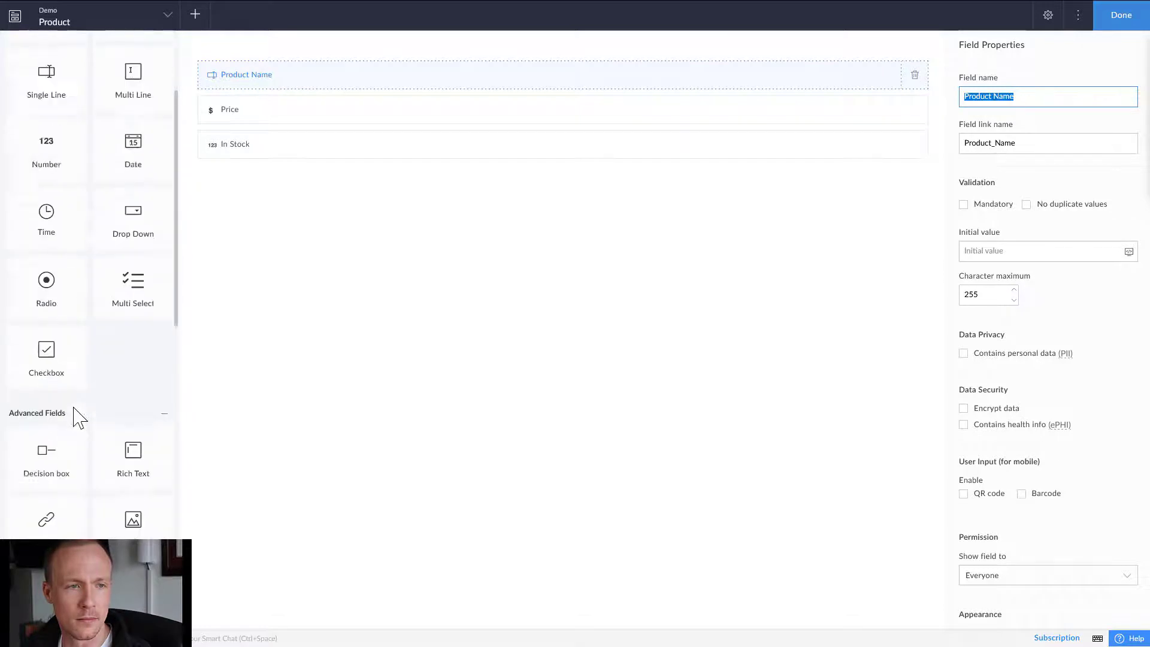
drag(43, 326, 295, 176)
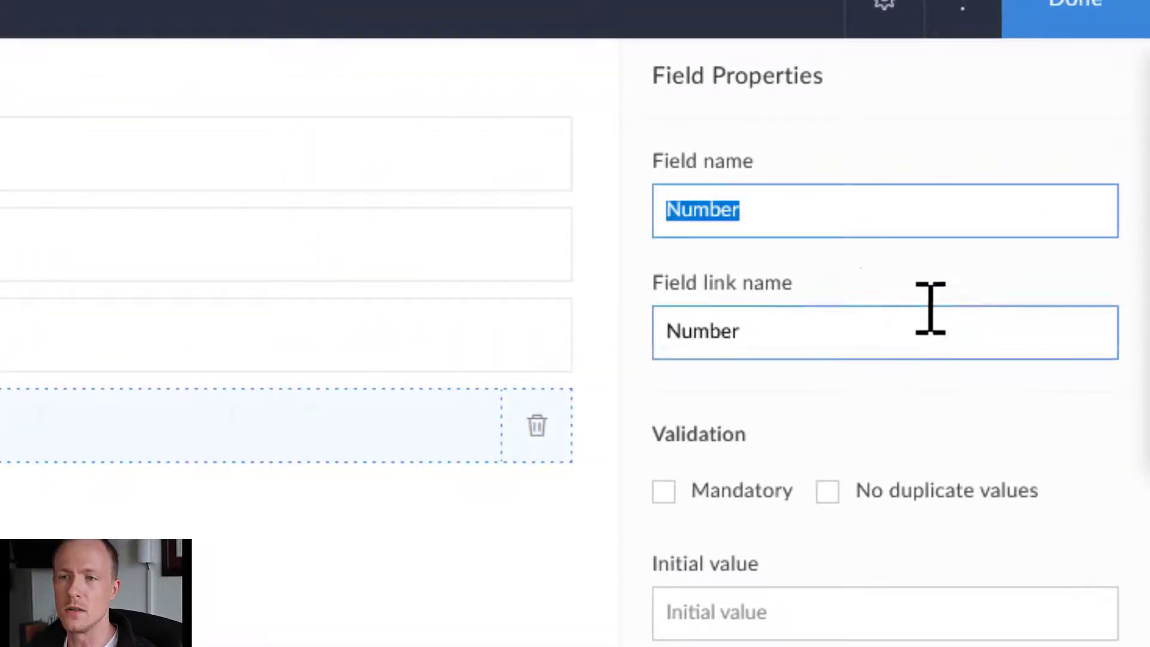
text(Reorder A)
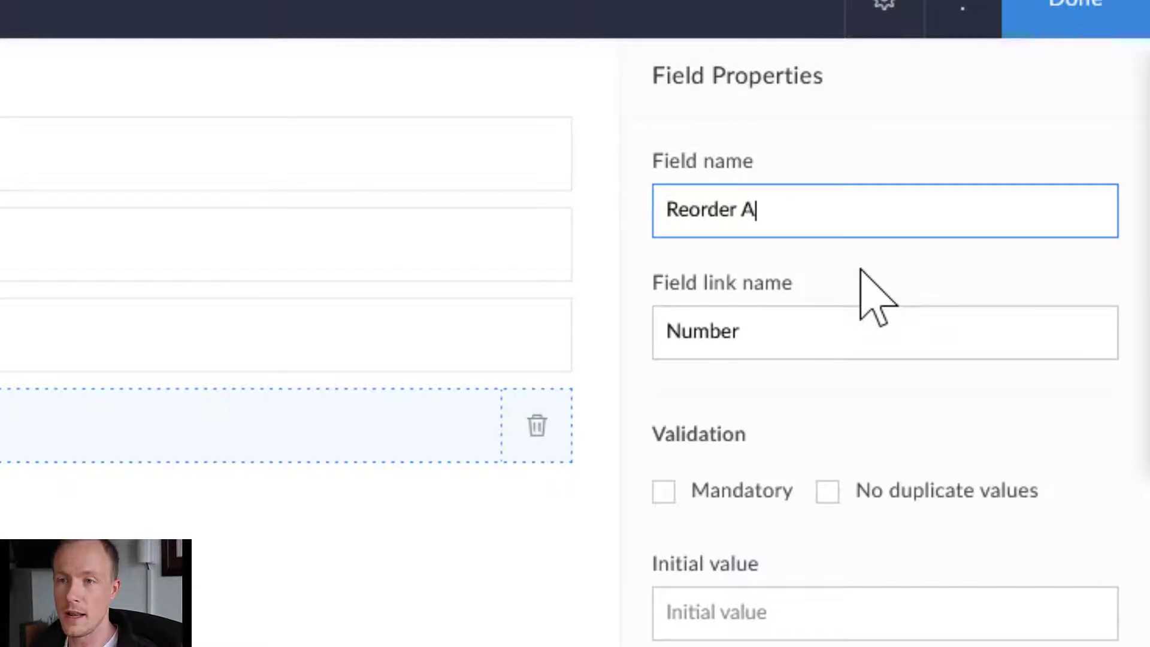
text(t)
click(876, 297)
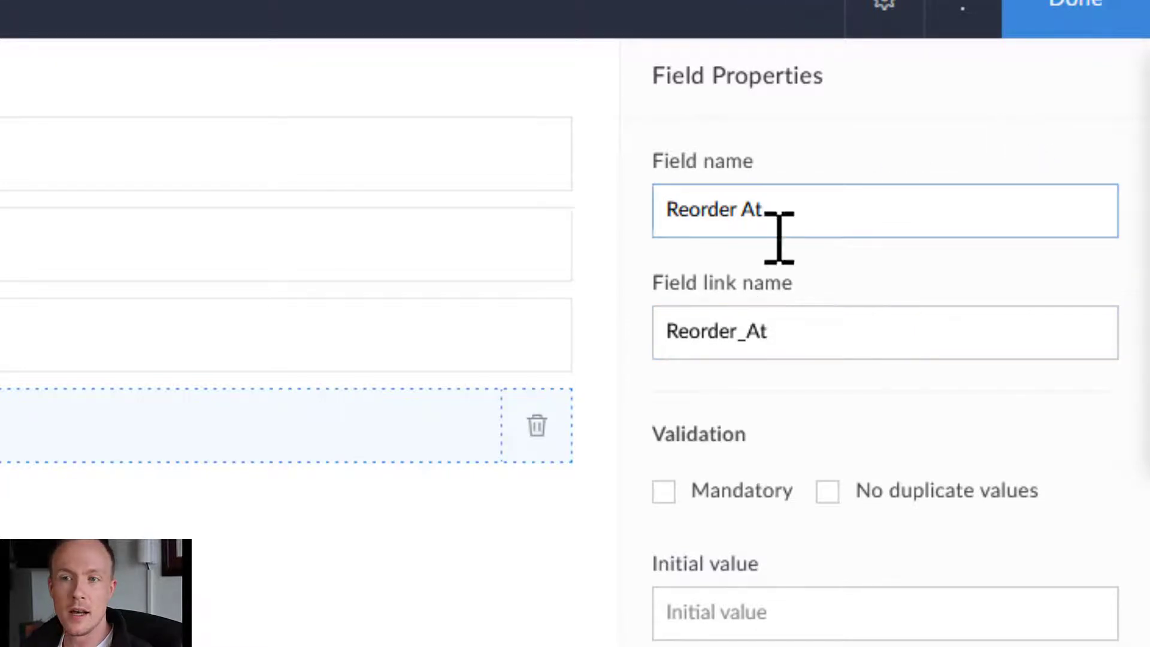
click(713, 336)
click(1030, 127)
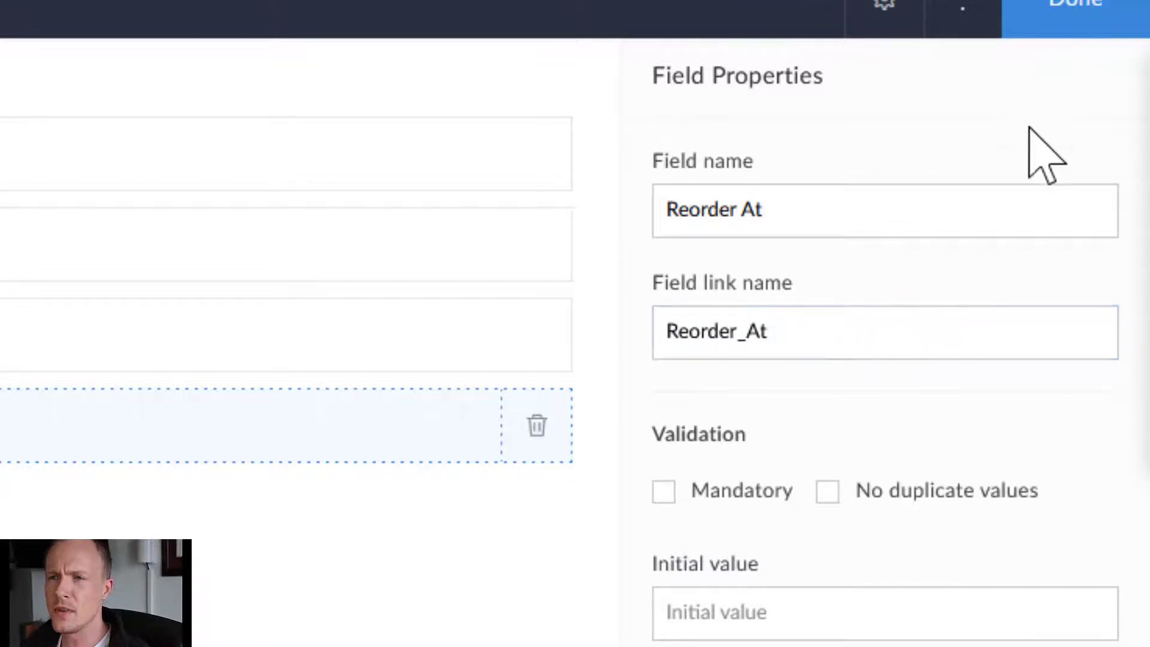
click(758, 329)
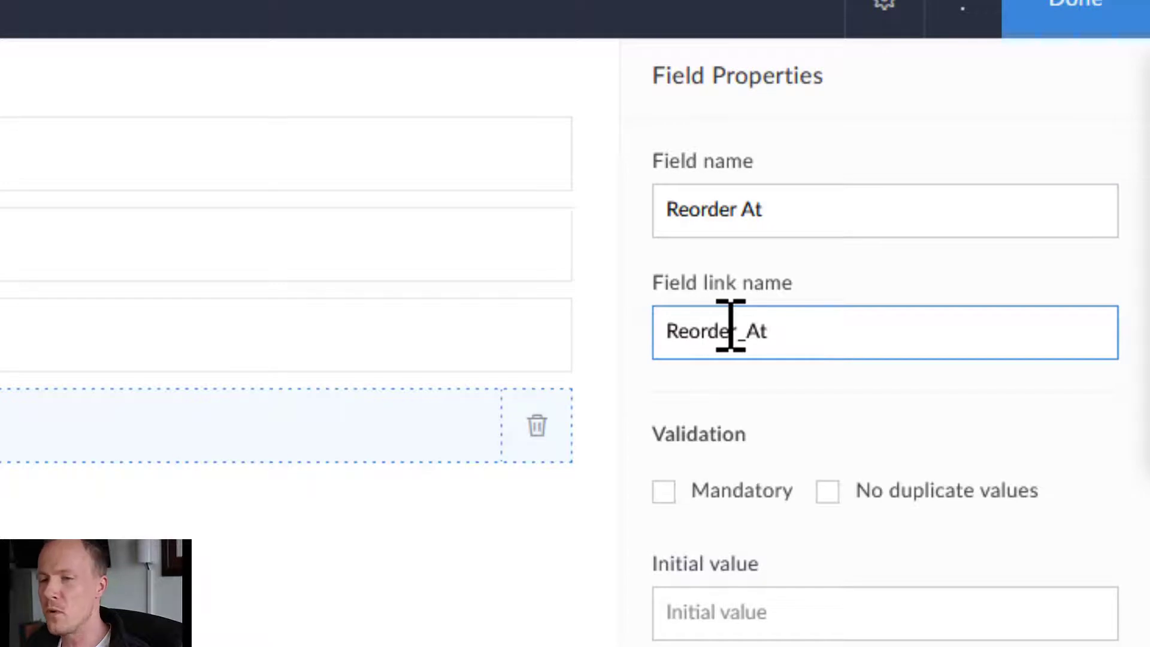
double_click(711, 330)
click(719, 423)
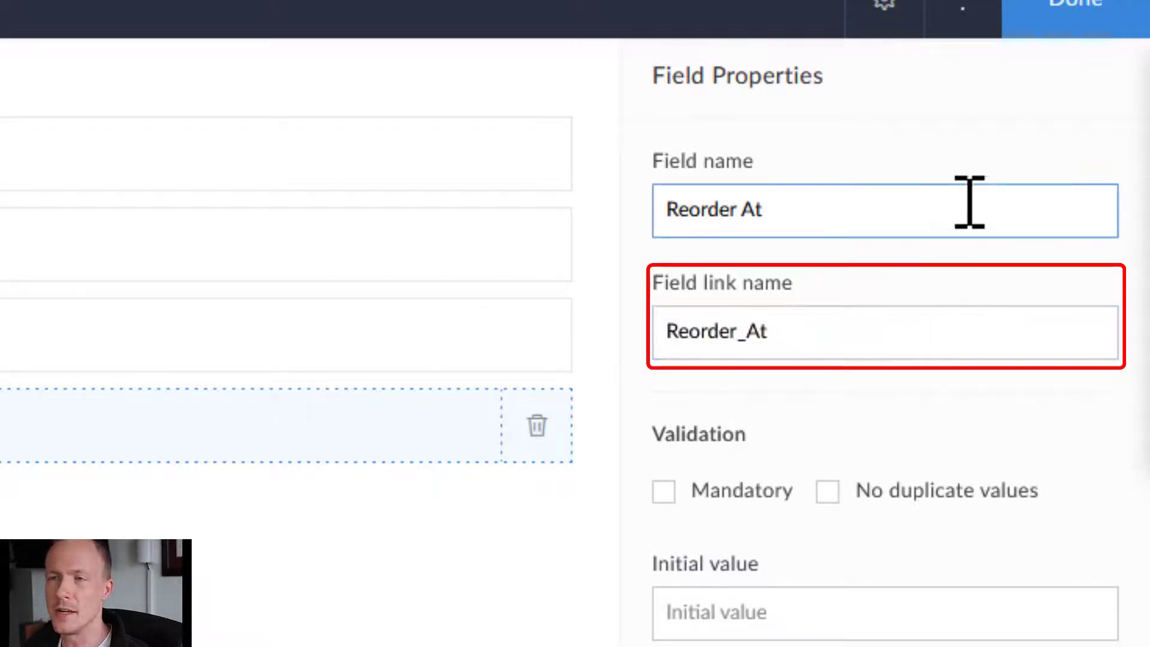
Finish editing the Product form and open the report properties of Reorders Needed
click(1065, 27)
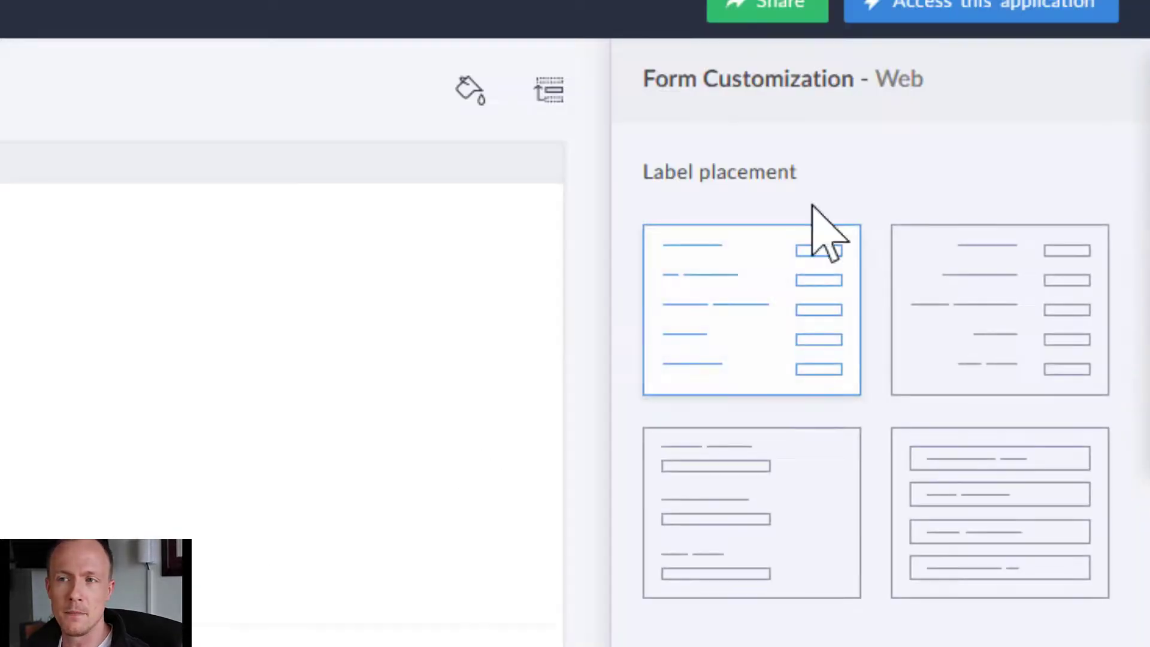
click(108, 249)
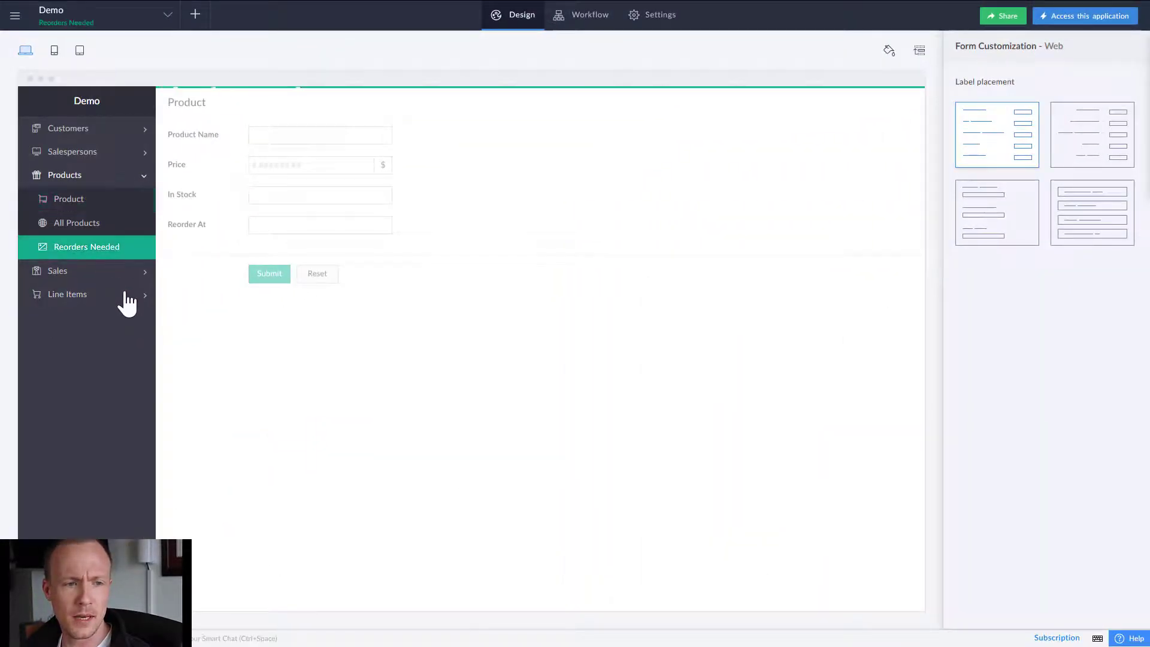
mouse_move(547, 341)
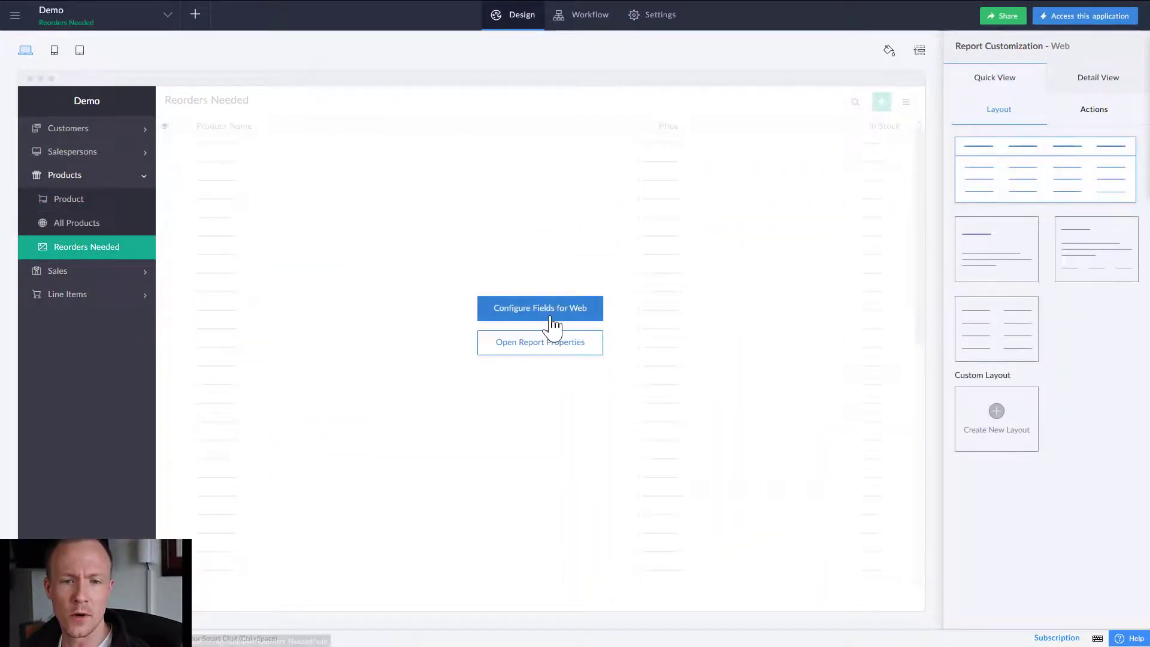
click(542, 344)
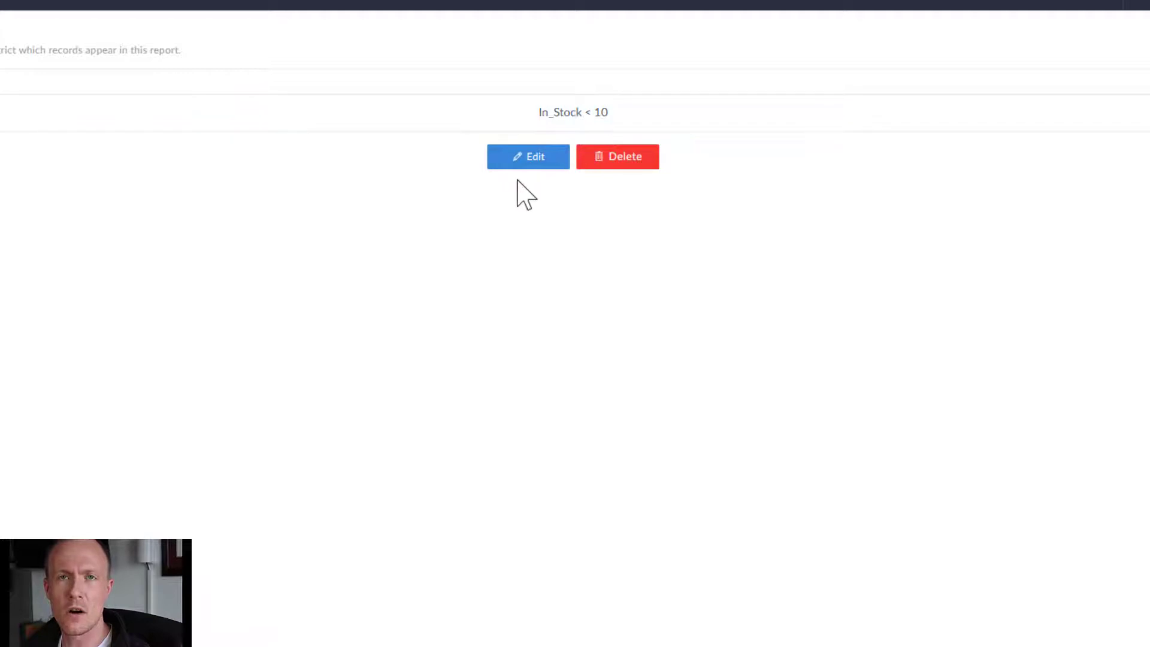
Edit the report's filter so In Stock is less than input.Reorder_At, and save it
click(531, 164)
double_click(337, 123)
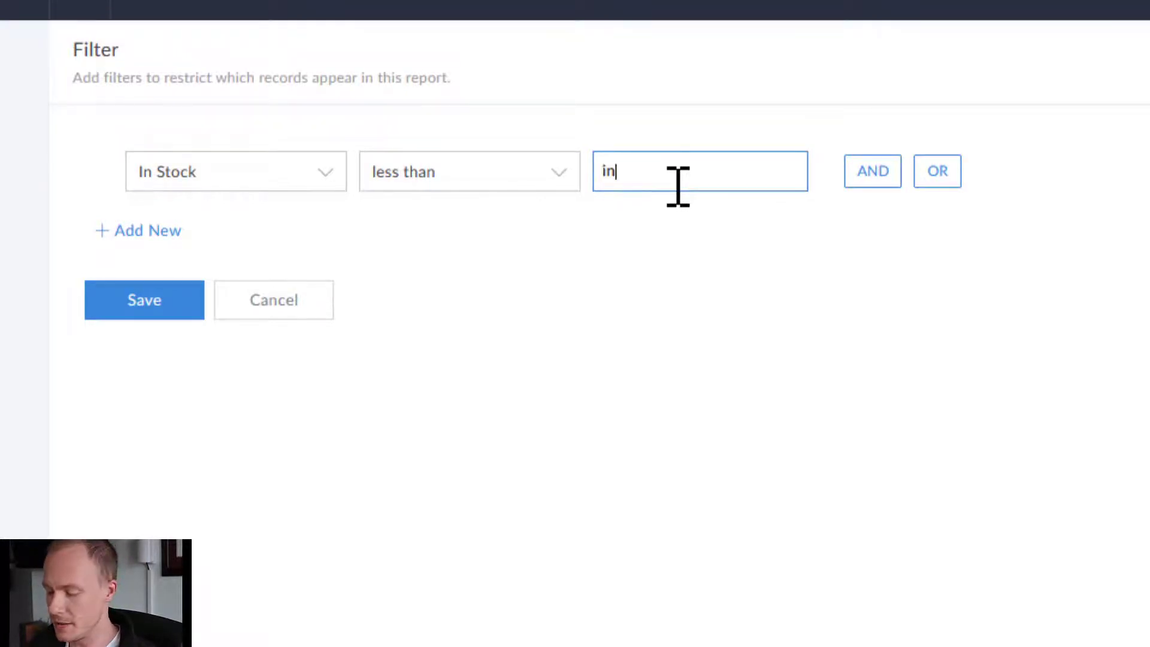
text(input.Reo)
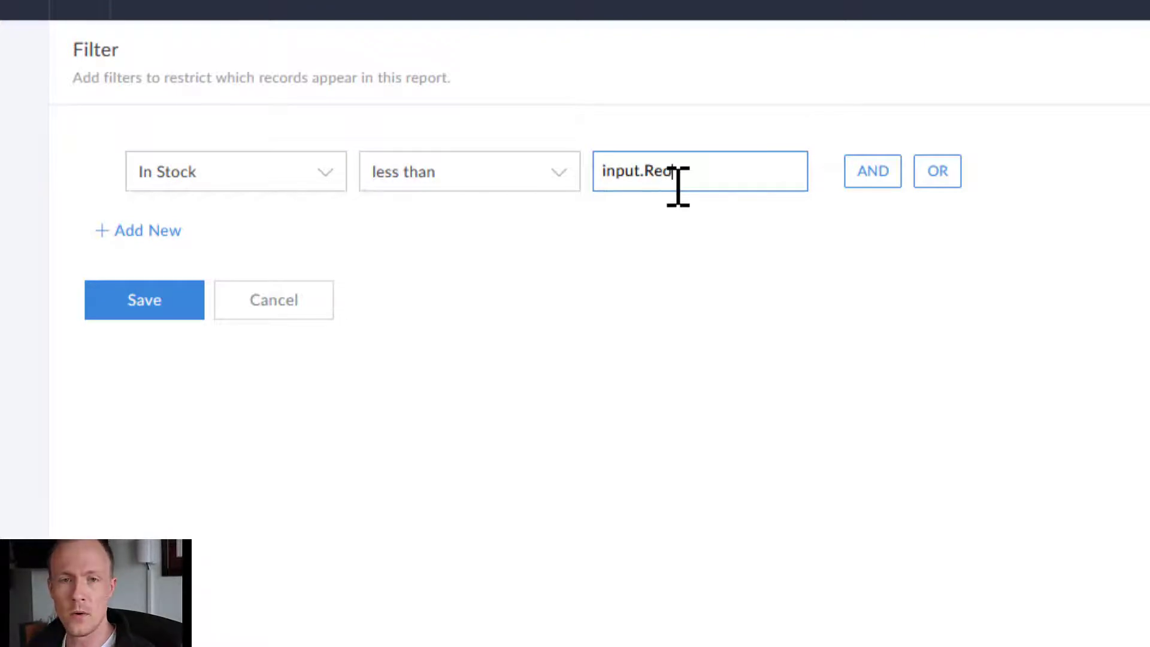
text(rder)
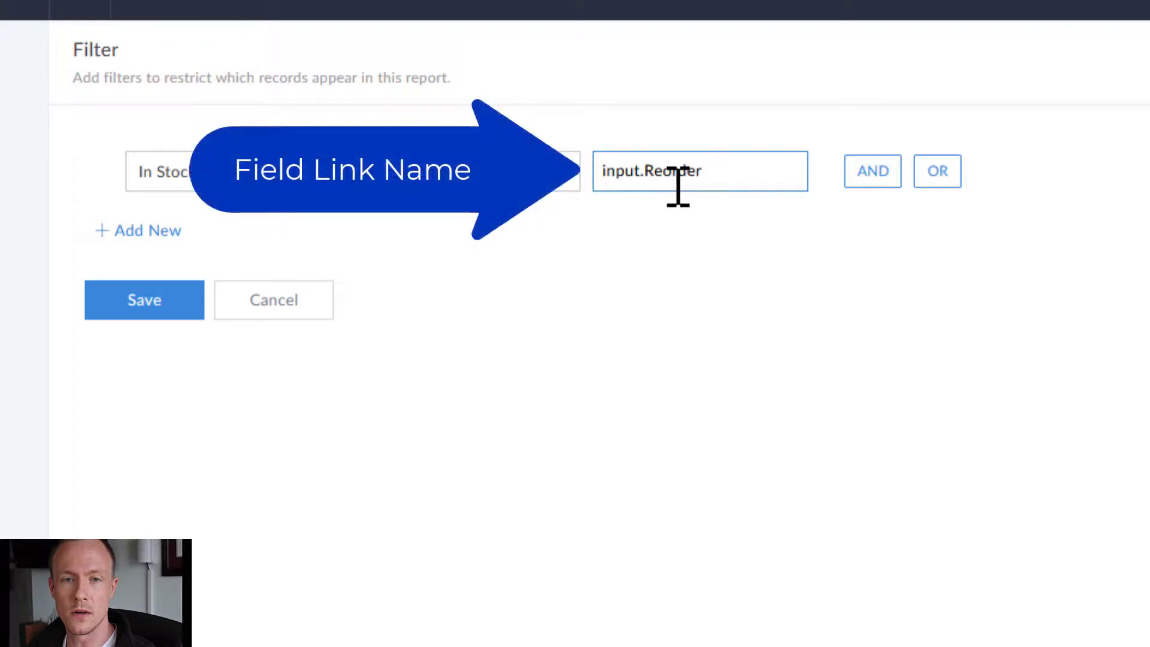
text(_At)
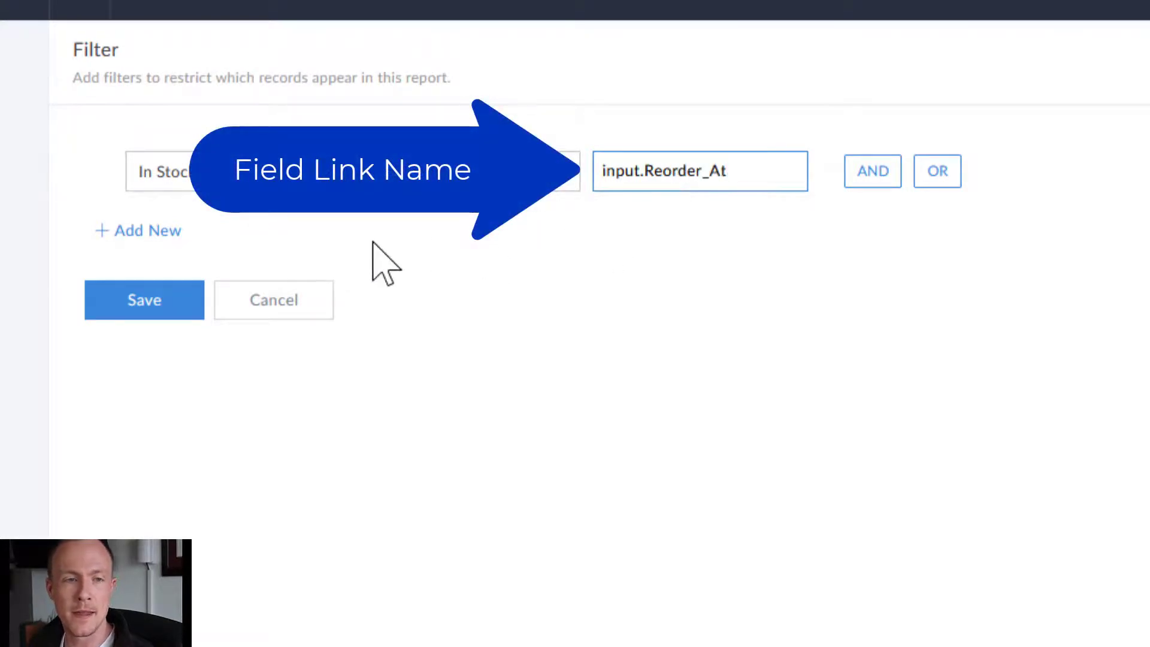
click(147, 312)
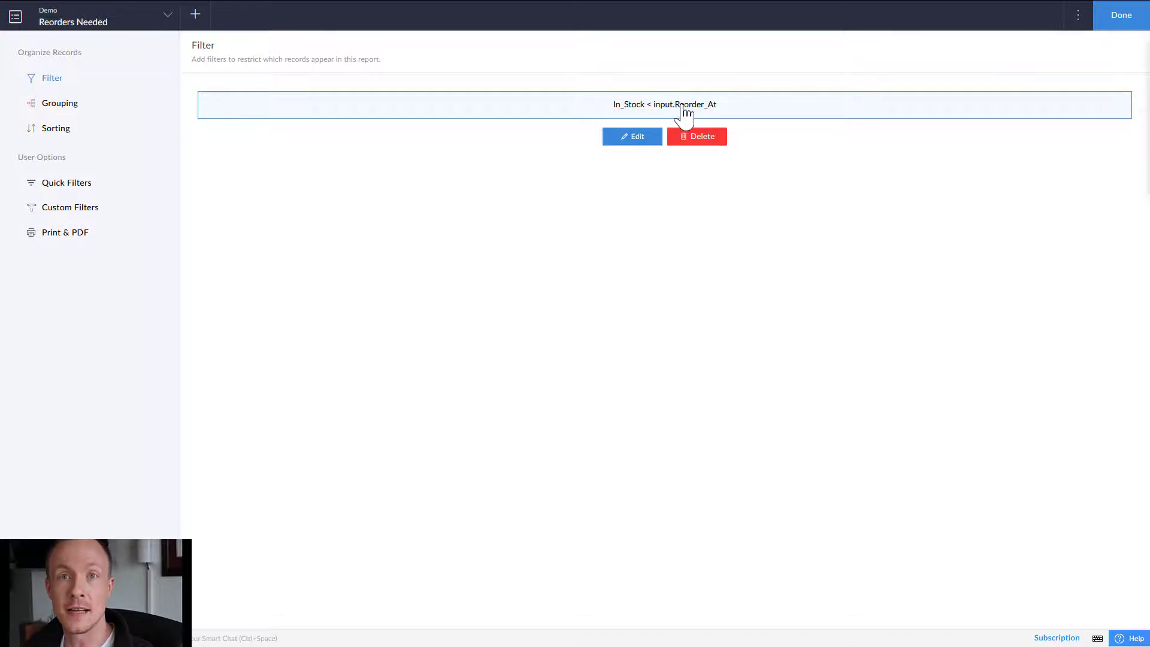
Reopen the In Stock filter for editing and set its operator to lesser than or equal to
click(633, 143)
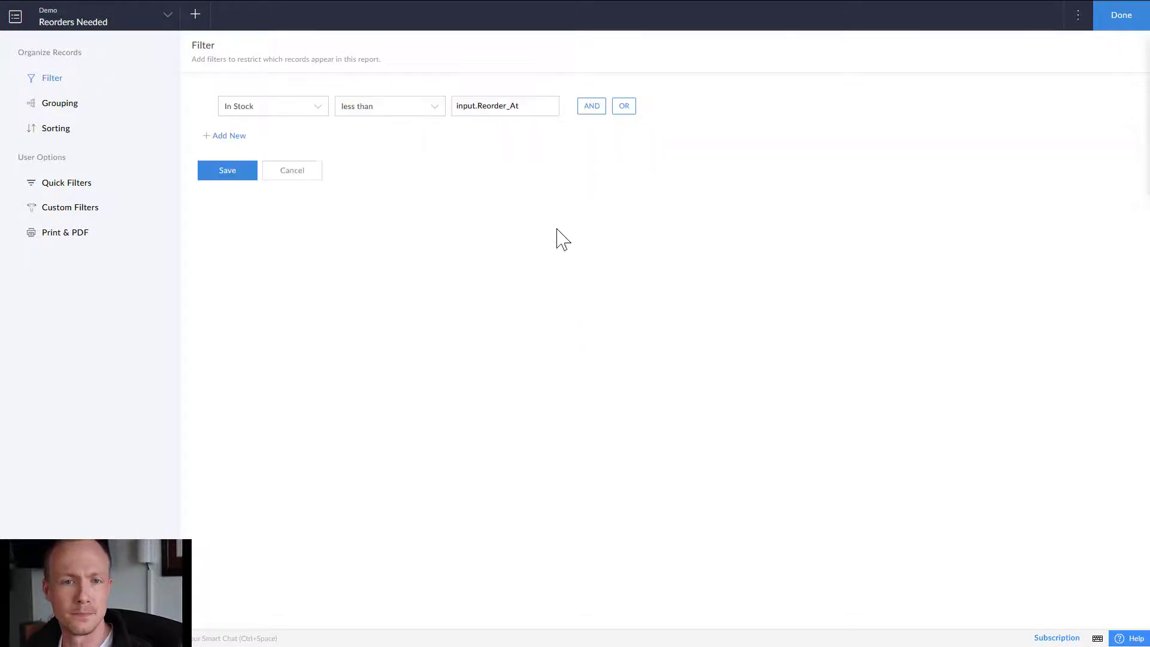
click(437, 114)
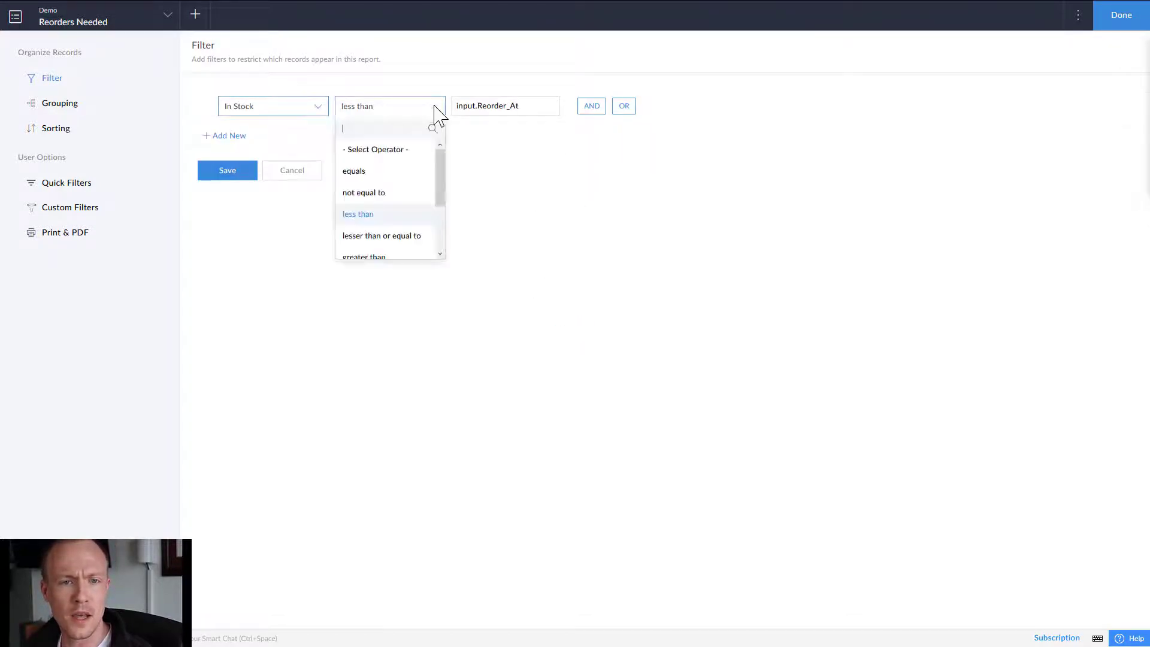
click(377, 233)
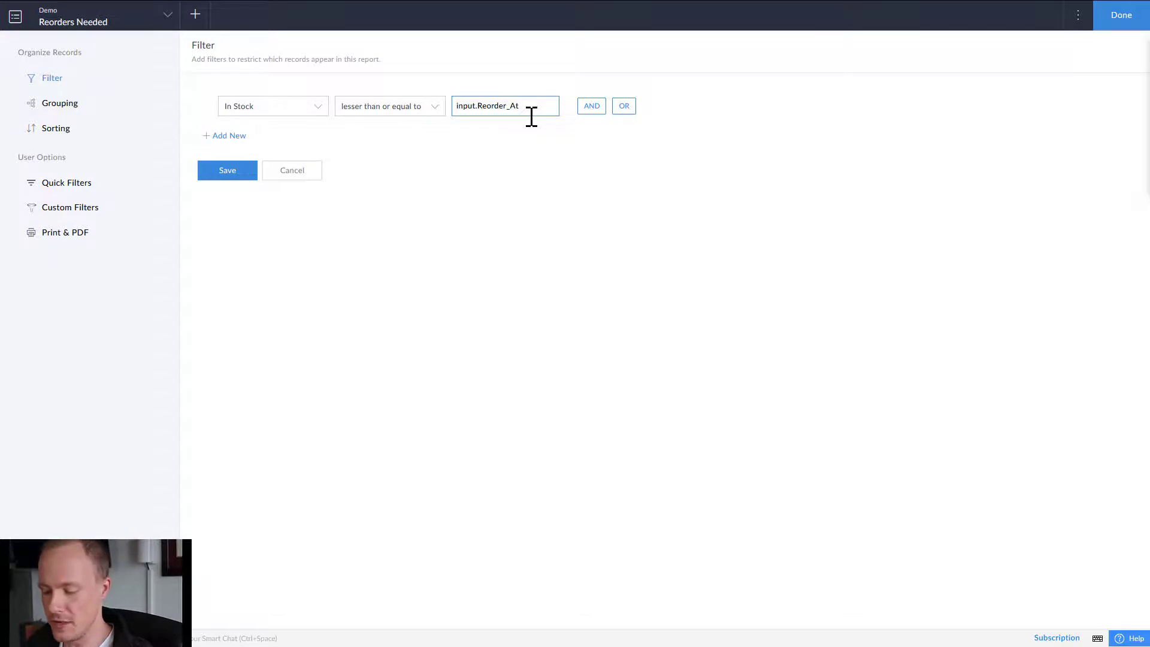
Try to save the filter with the value input.Reorder_Atsss, and remove the extra letters from the field link name
text(sss)
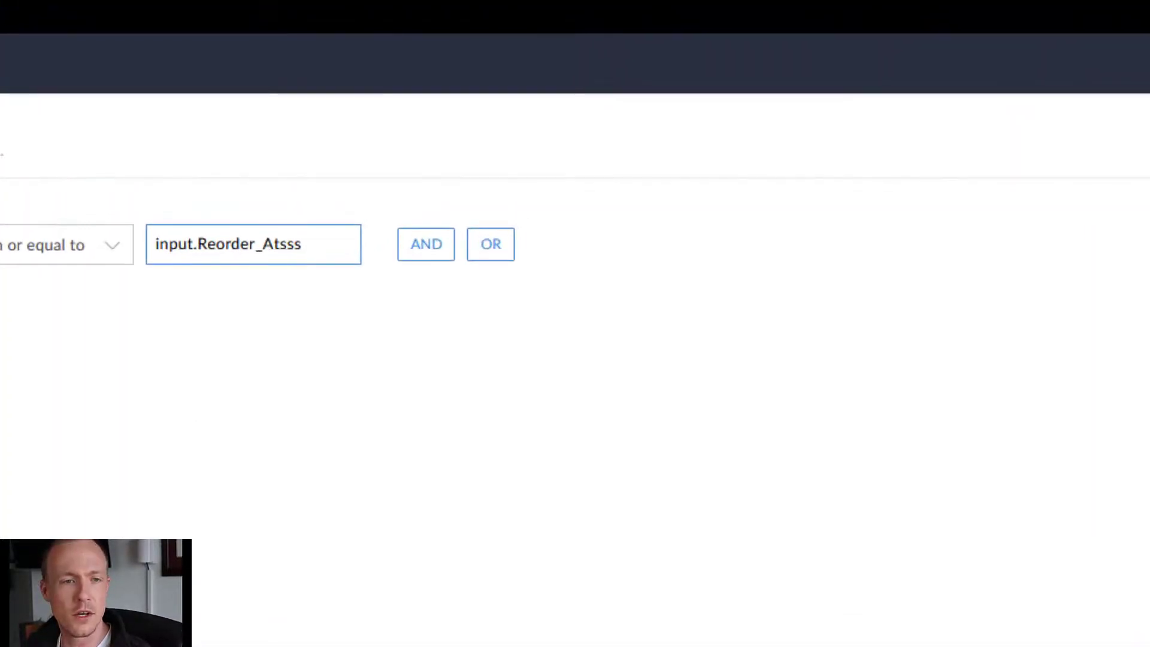
click(509, 644)
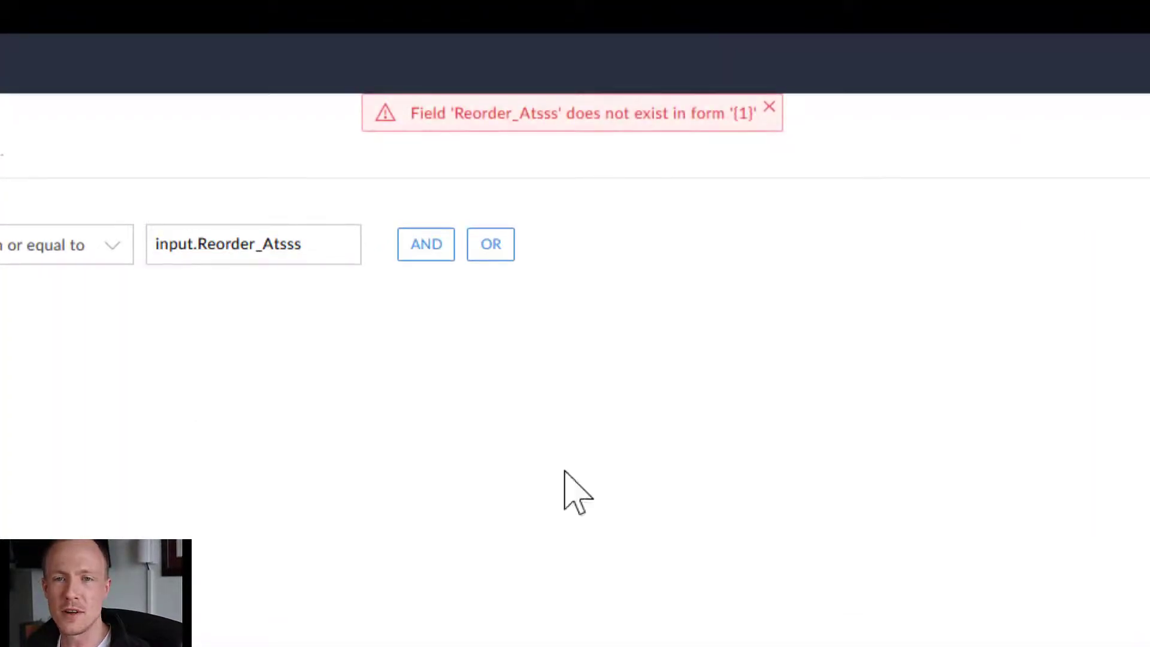
drag(281, 246, 349, 244)
key(BackSpace)
Save the filter, finish editing the report's properties and check Reorders Needed in the live application
click(328, 565)
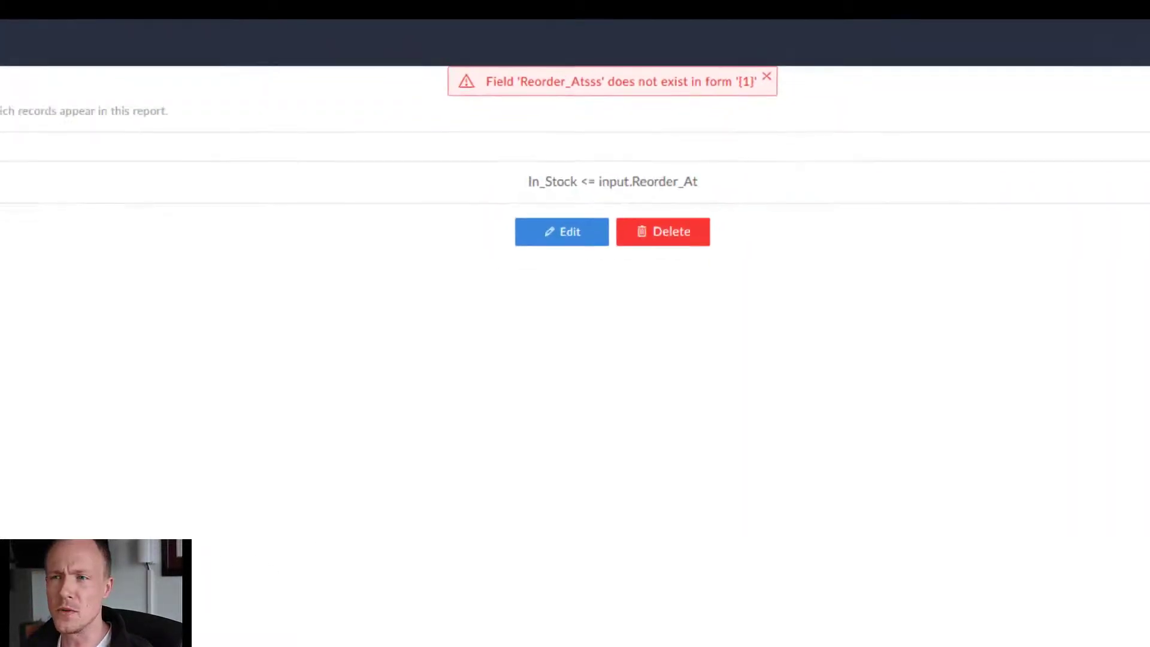
click(1133, 31)
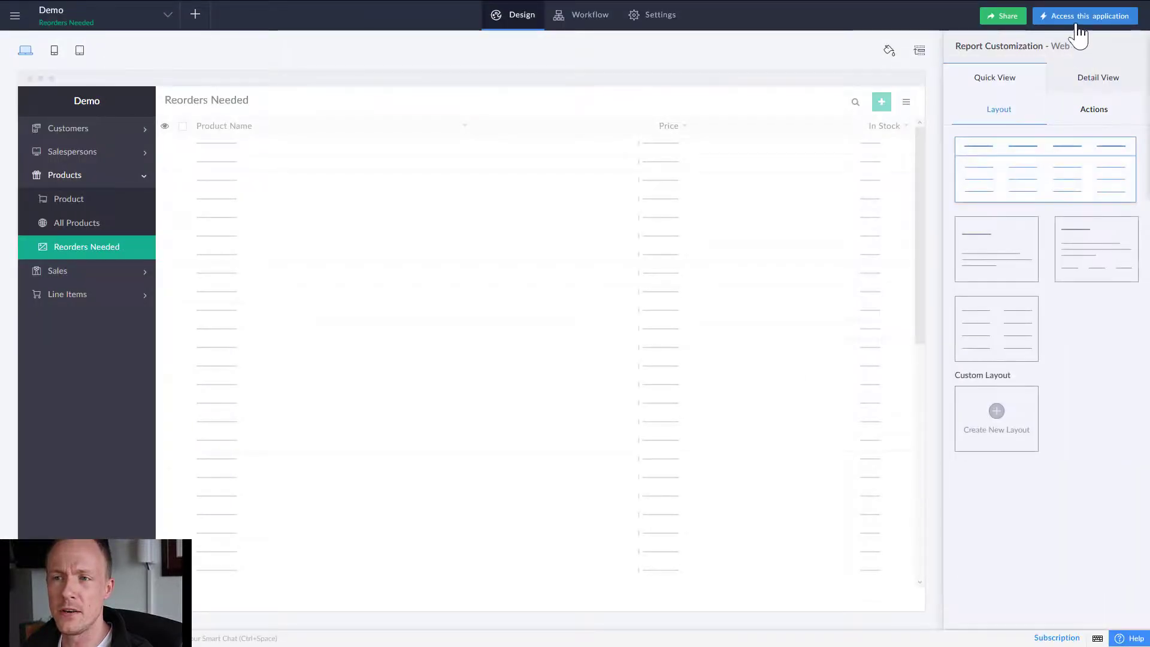
click(1081, 18)
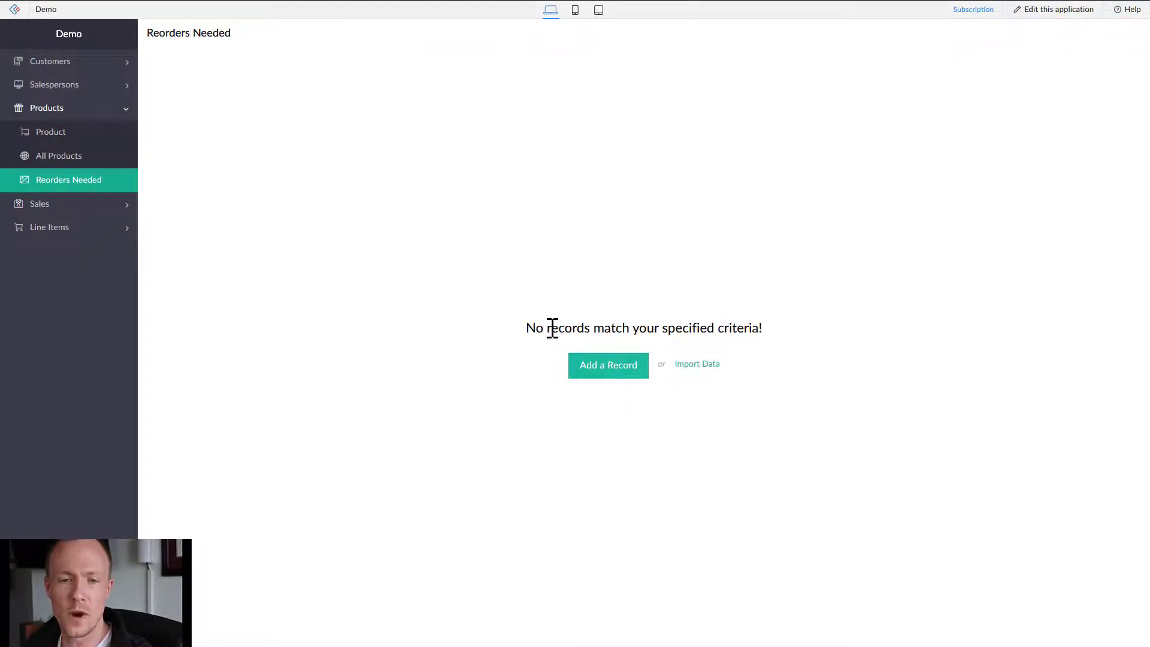
drag(552, 328, 709, 333)
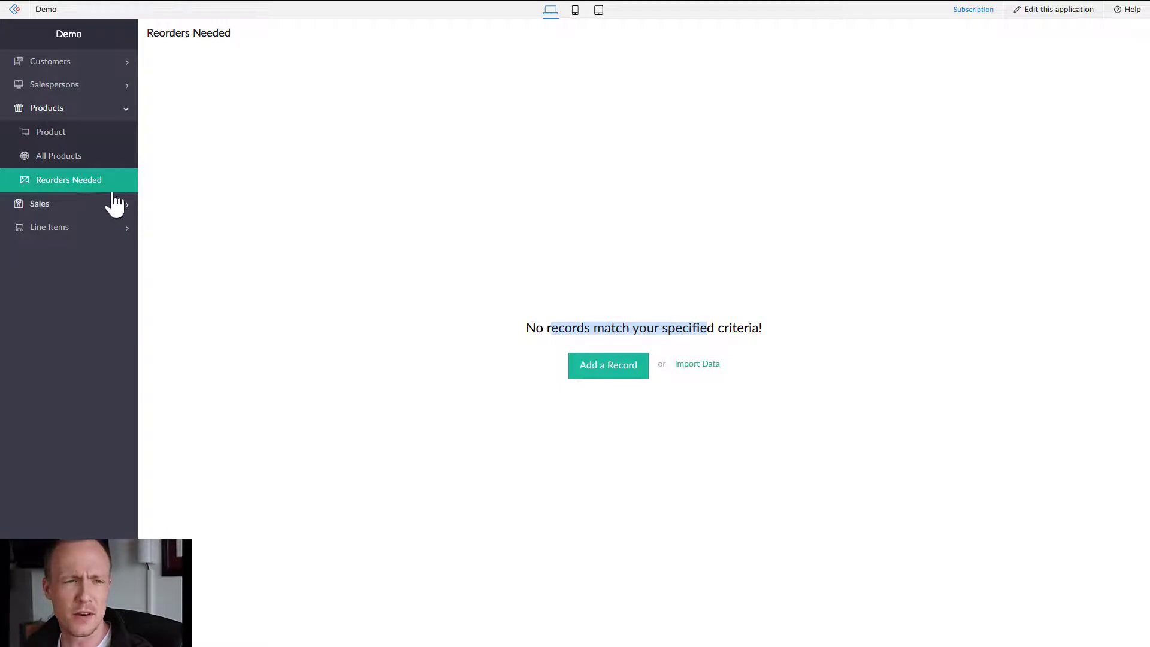
In All Products, set the Keyboard product's Reorder At to 23 and update the record
click(85, 164)
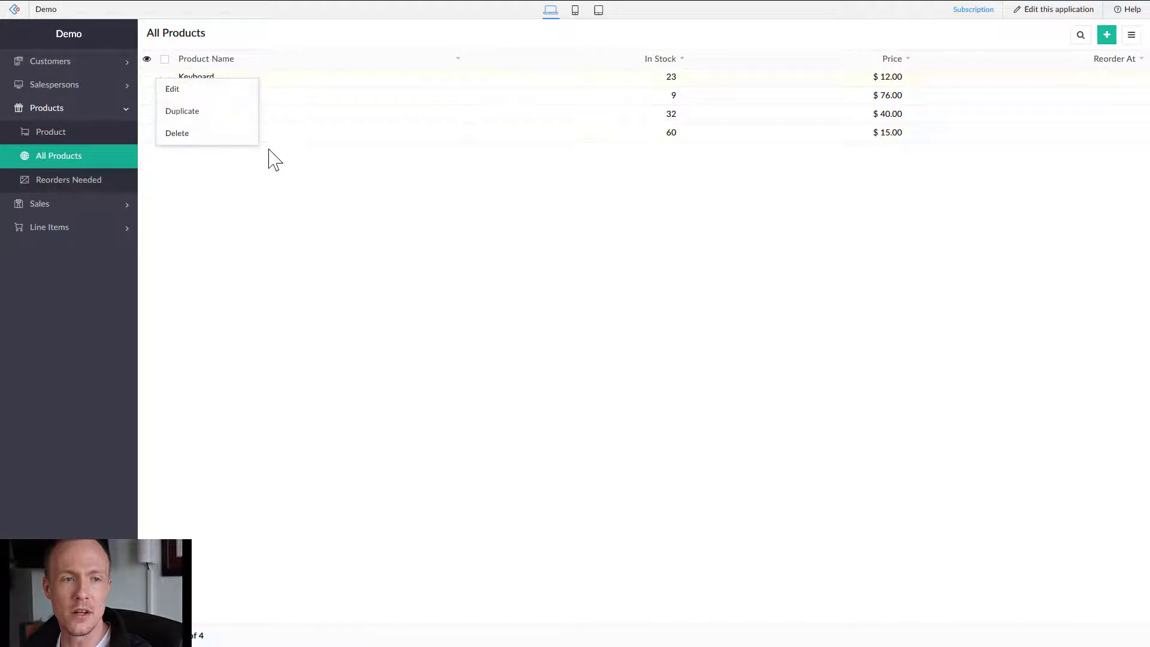
click(177, 96)
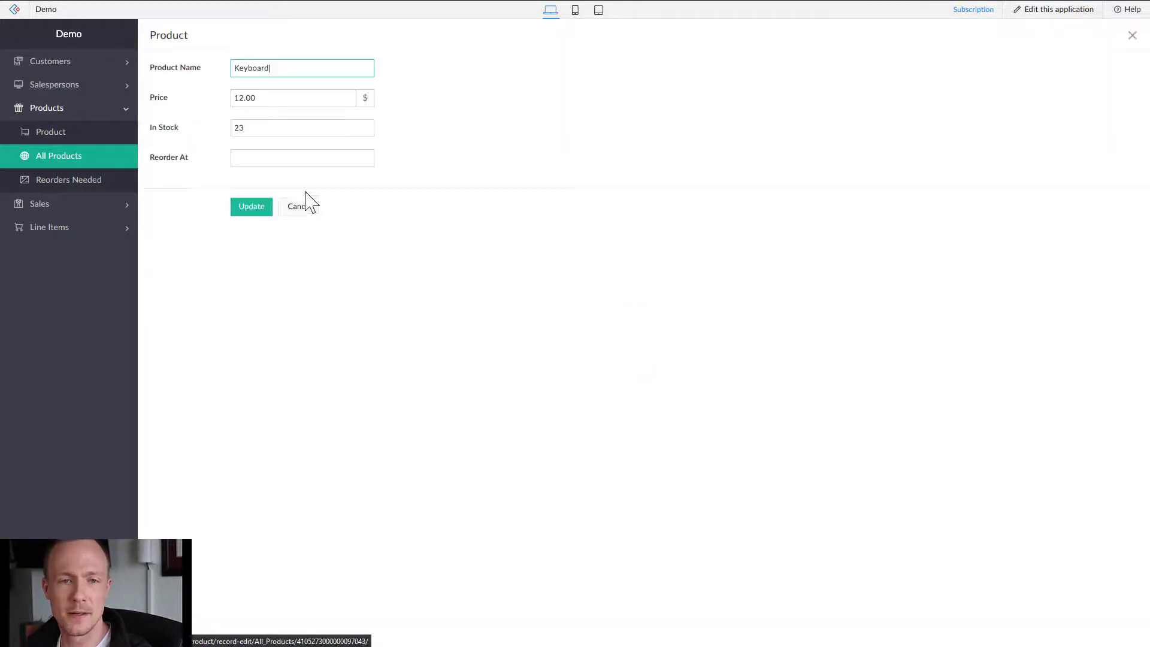
click(271, 159)
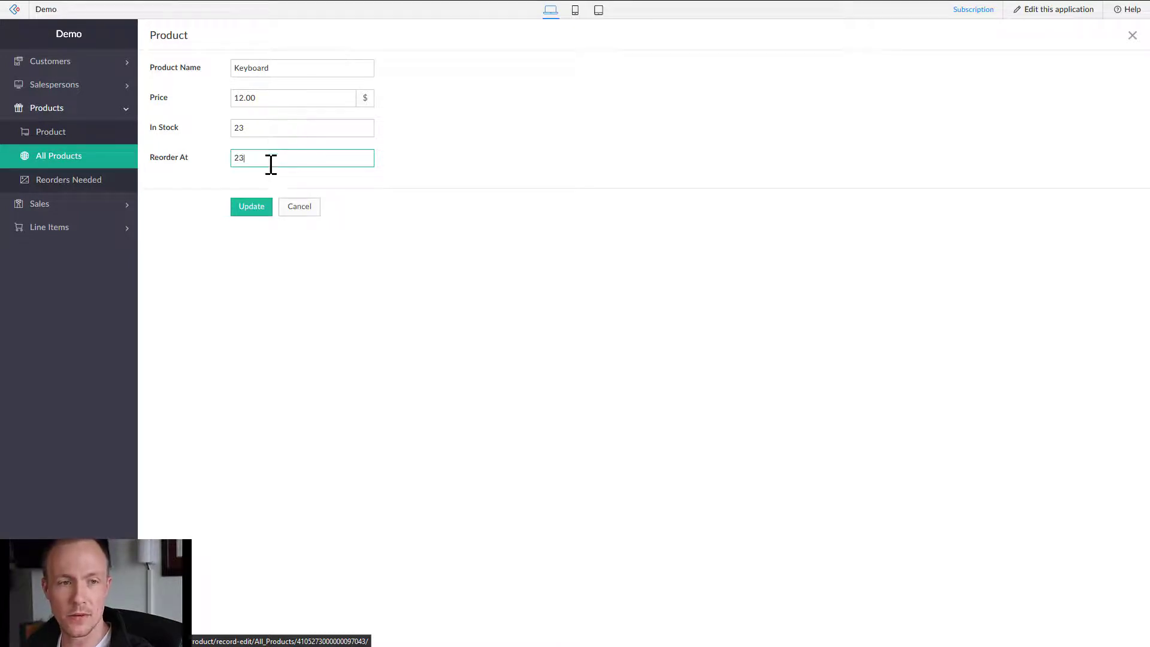
click(250, 210)
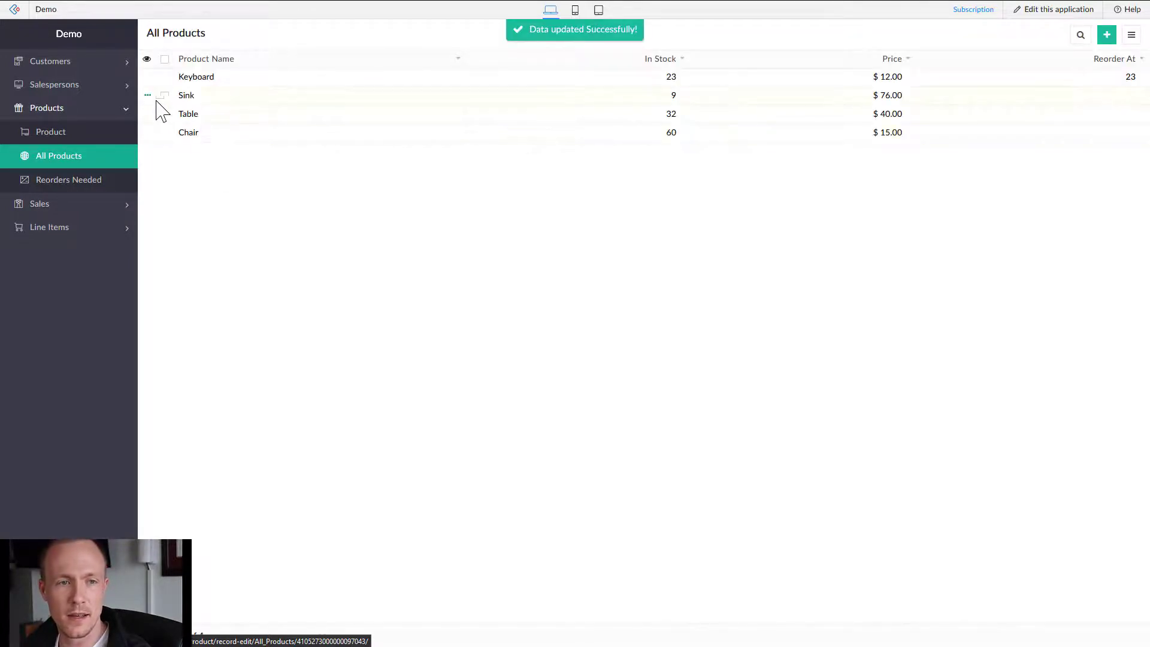
Set the Sink product's Reorder At to 10 and update the record
click(148, 96)
click(178, 110)
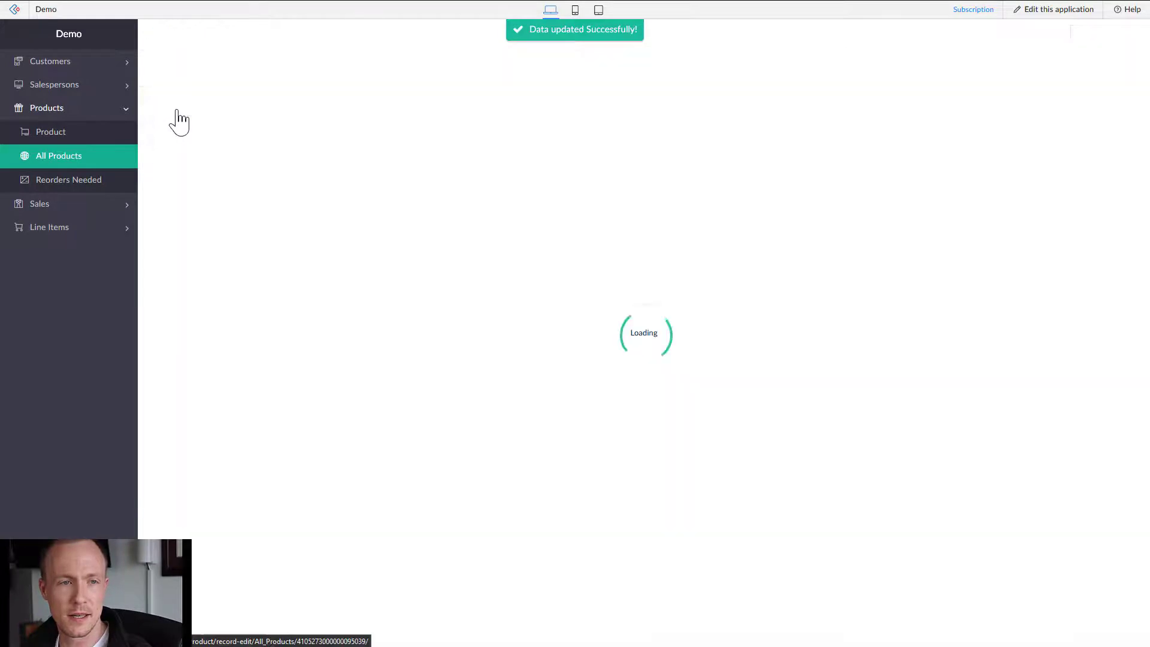
click(246, 157)
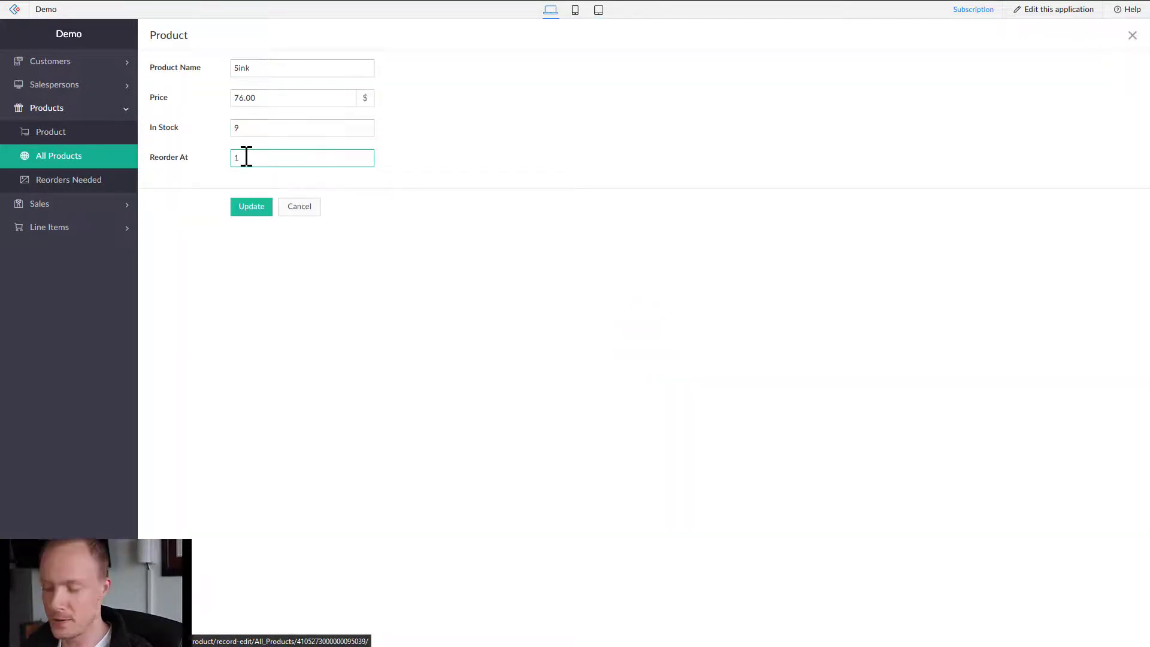
click(251, 209)
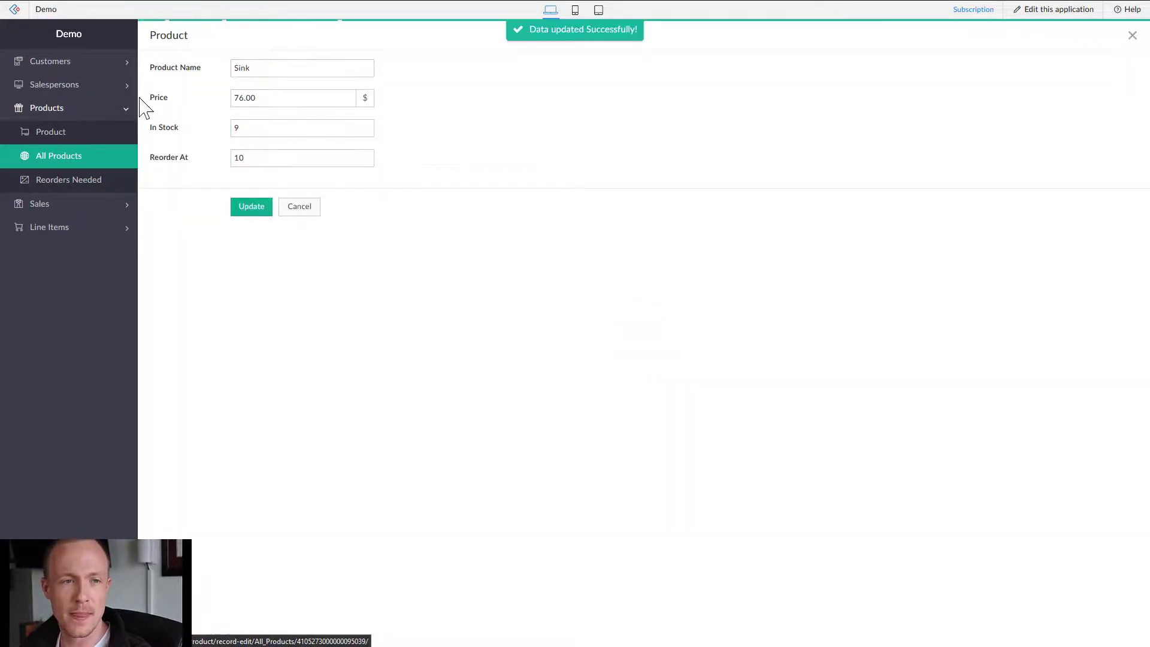
Set Reorder At to 20 for both the Table and Chair products, updating each record
click(148, 114)
click(178, 129)
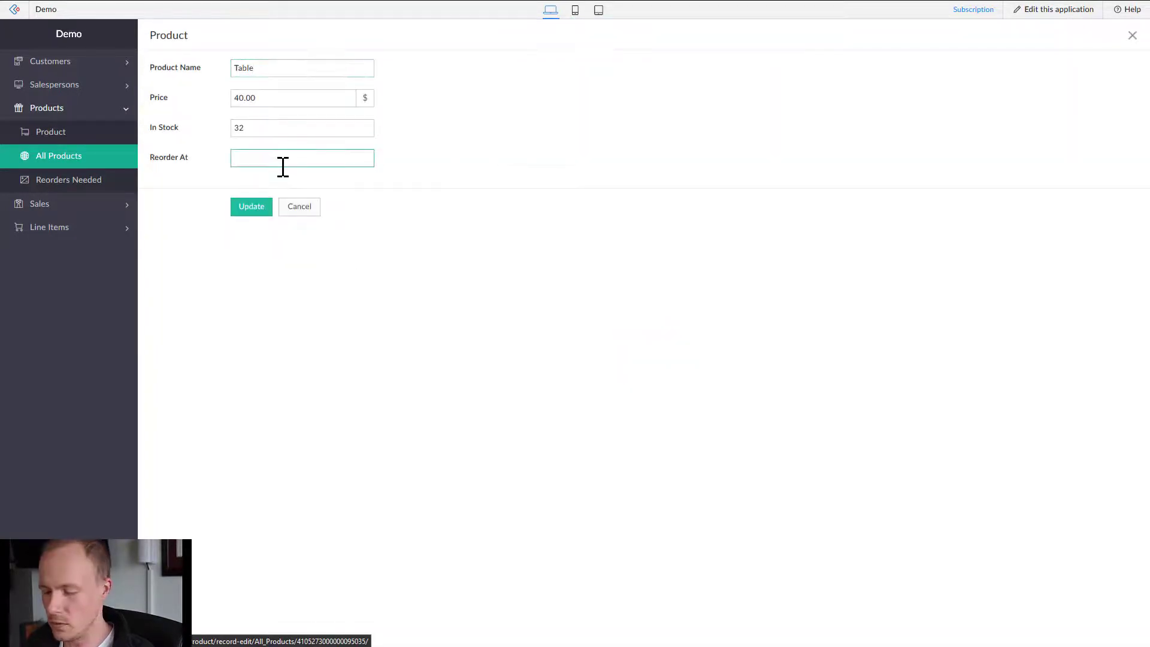
click(249, 211)
click(149, 133)
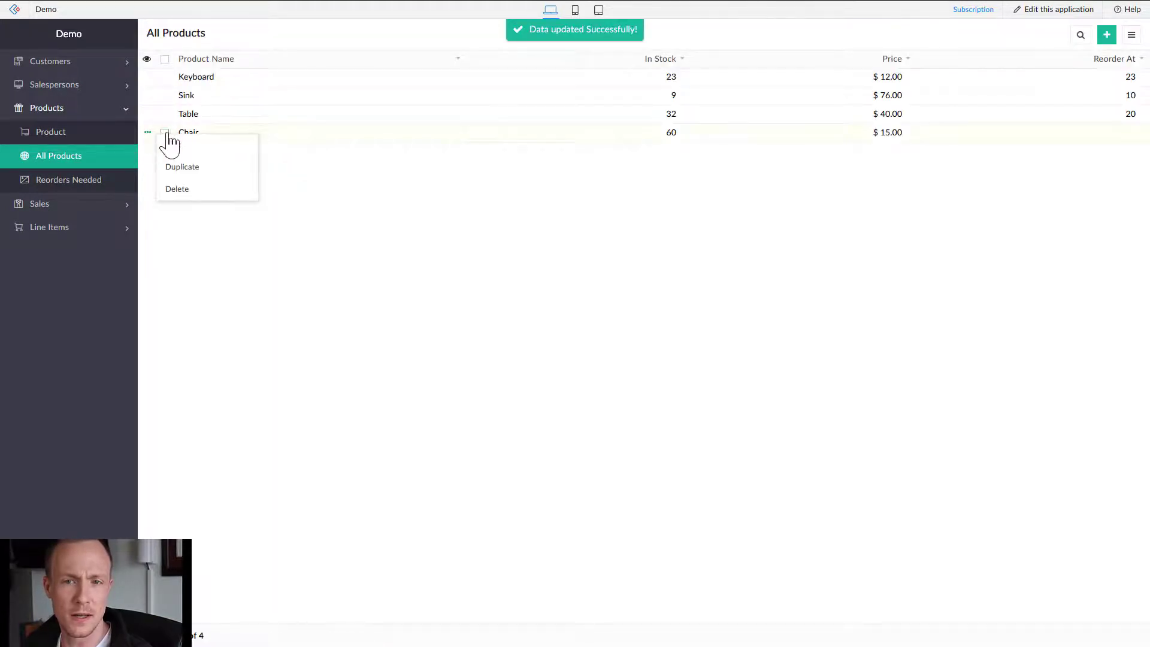
click(171, 147)
click(316, 160)
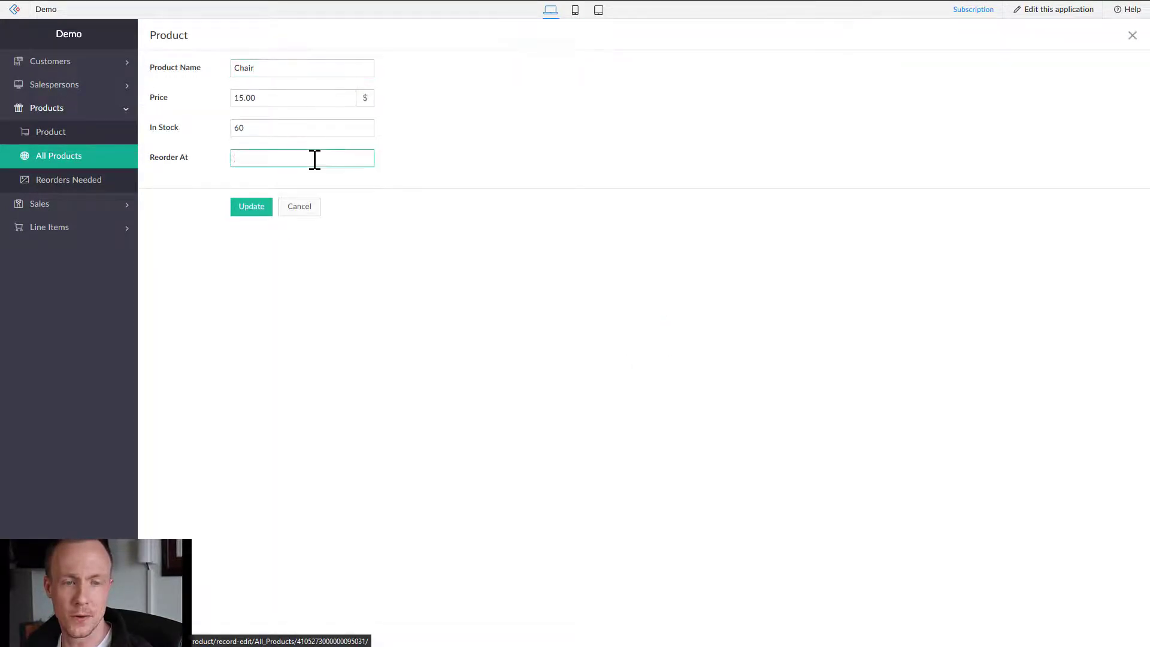
text(20)
click(262, 207)
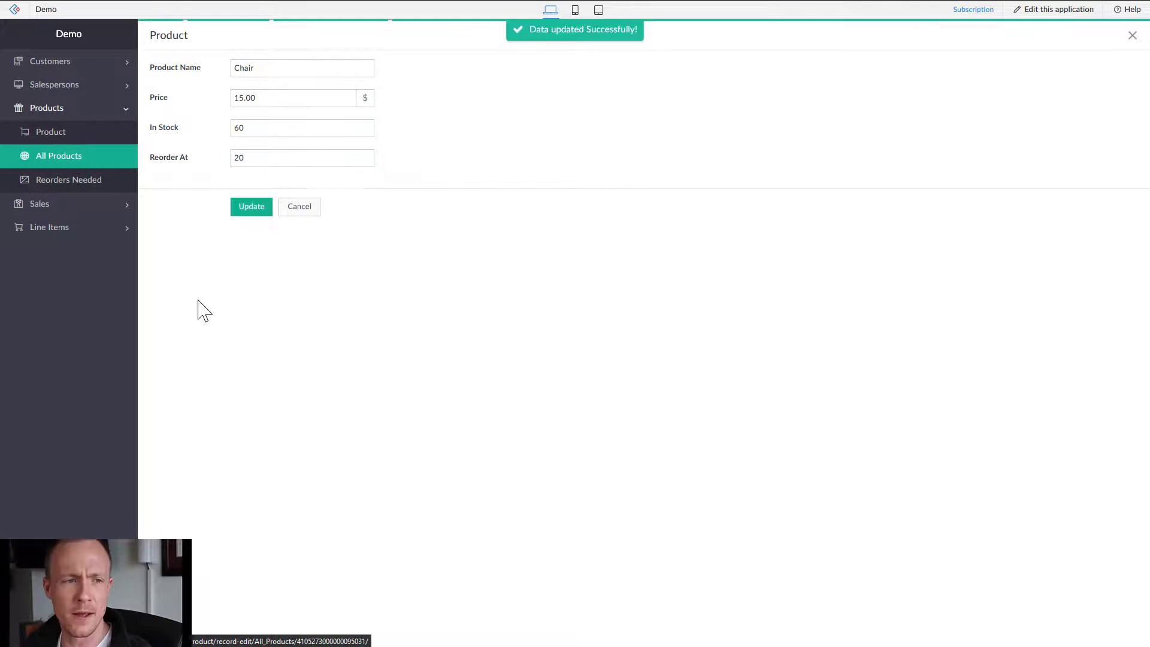
Check which products the Reorders Needed report lists and compare them with All Products
click(90, 183)
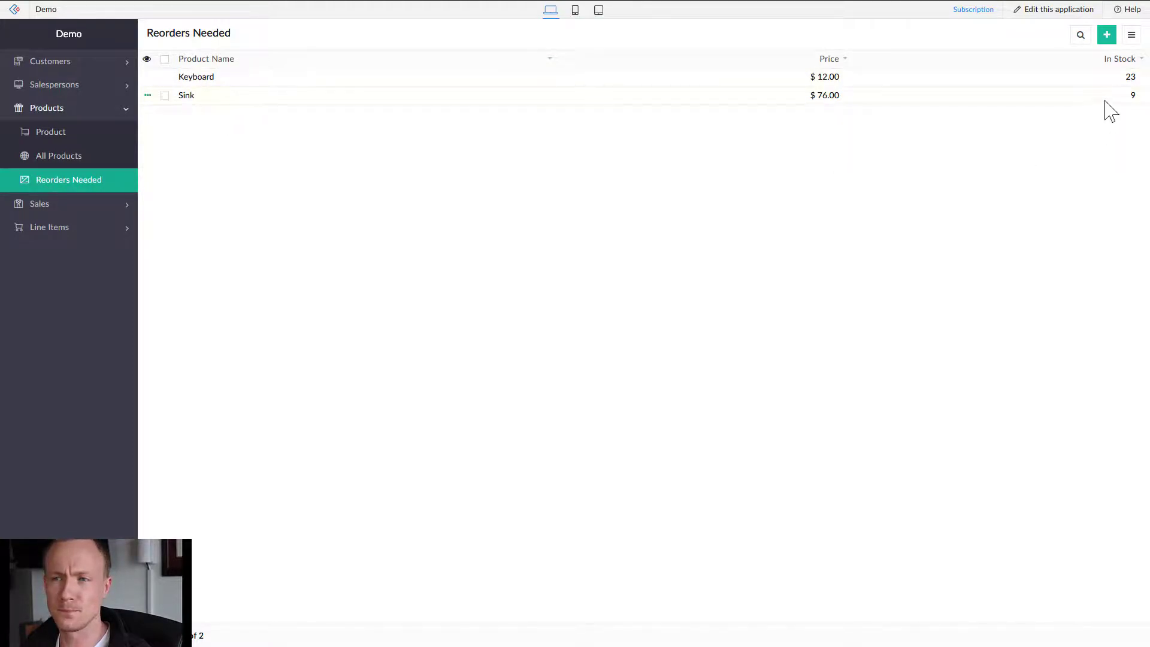
click(64, 157)
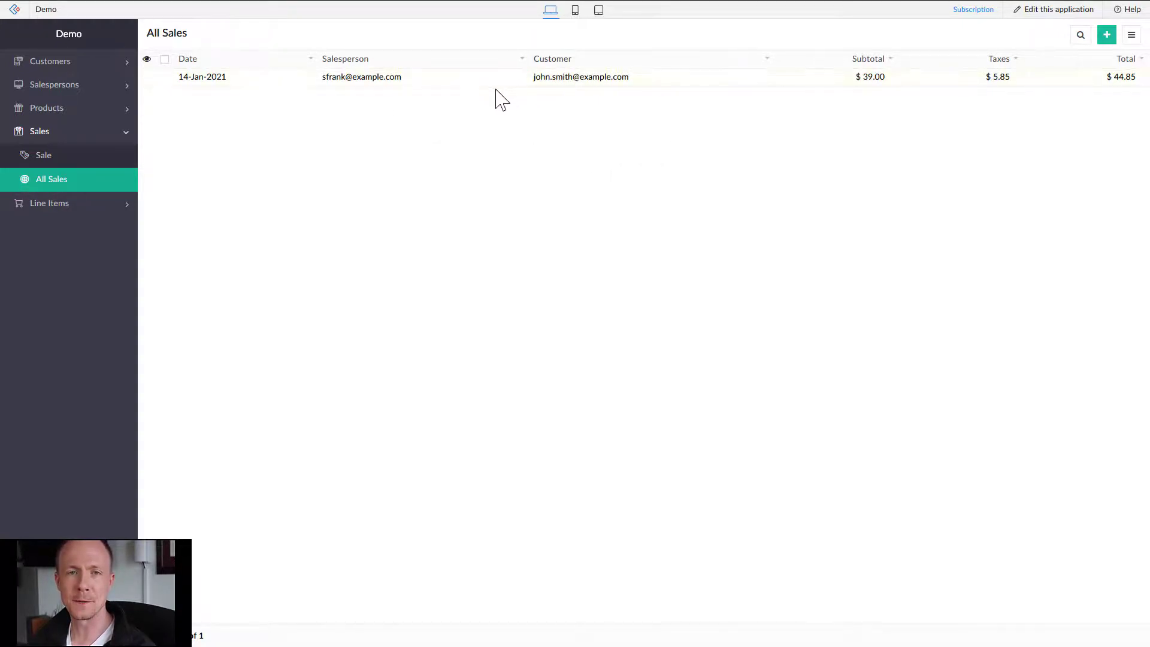
Open the 14-Jan-2021 record in All Sales twice to examine its detail view, closing it each time
click(678, 83)
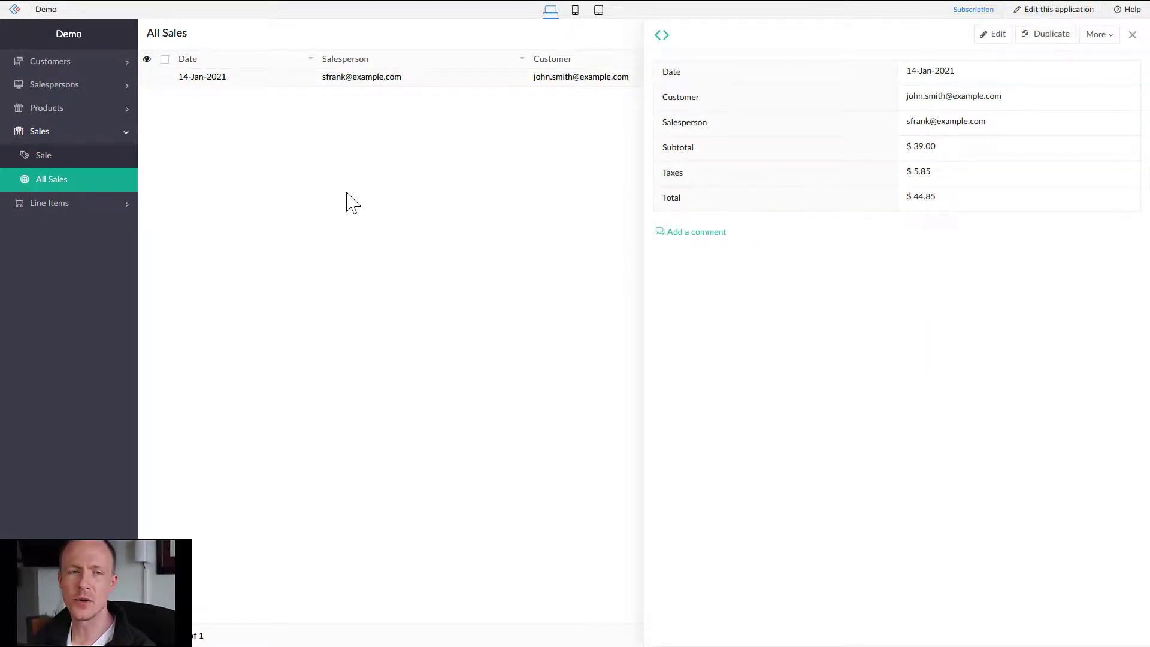
click(1132, 35)
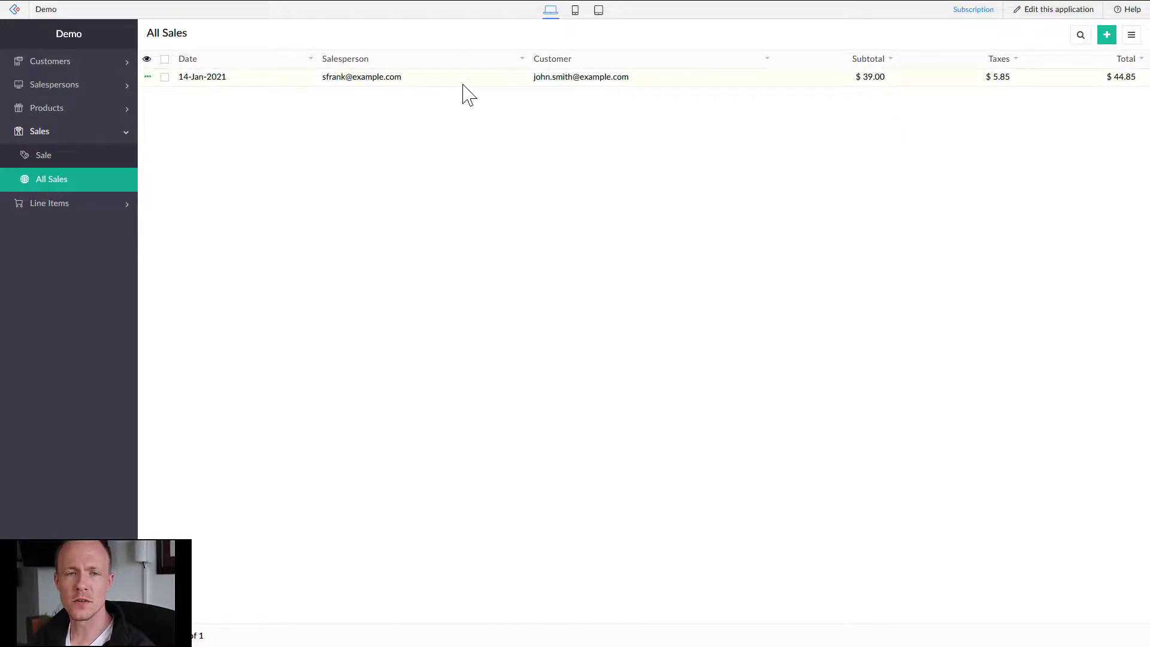
click(488, 82)
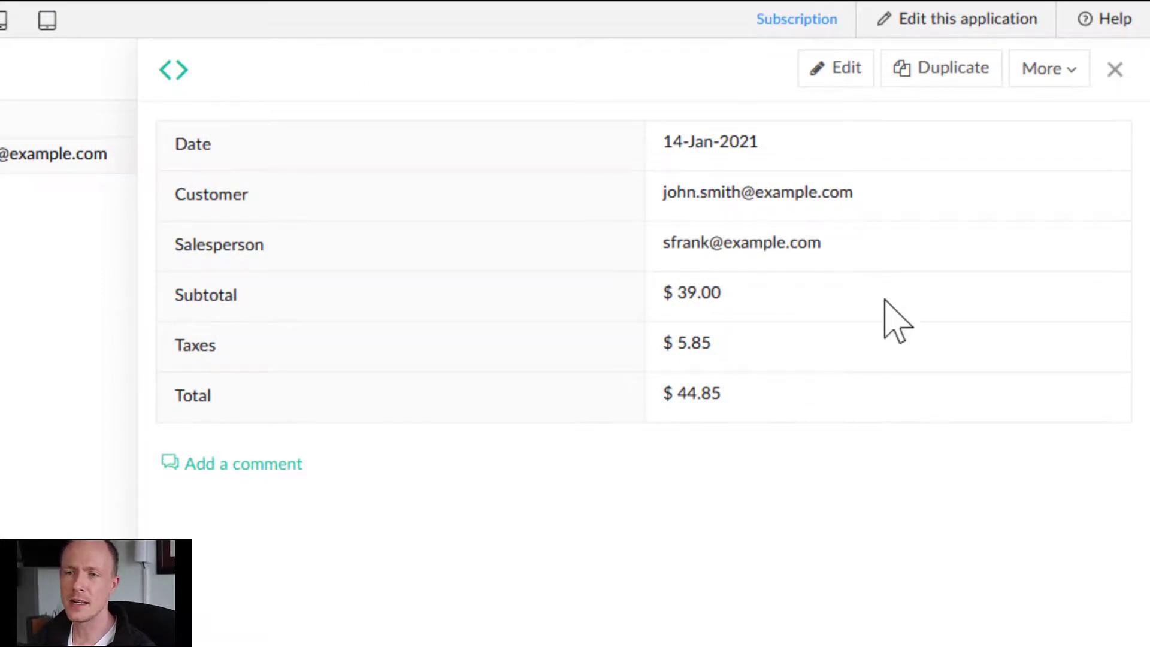
click(1112, 75)
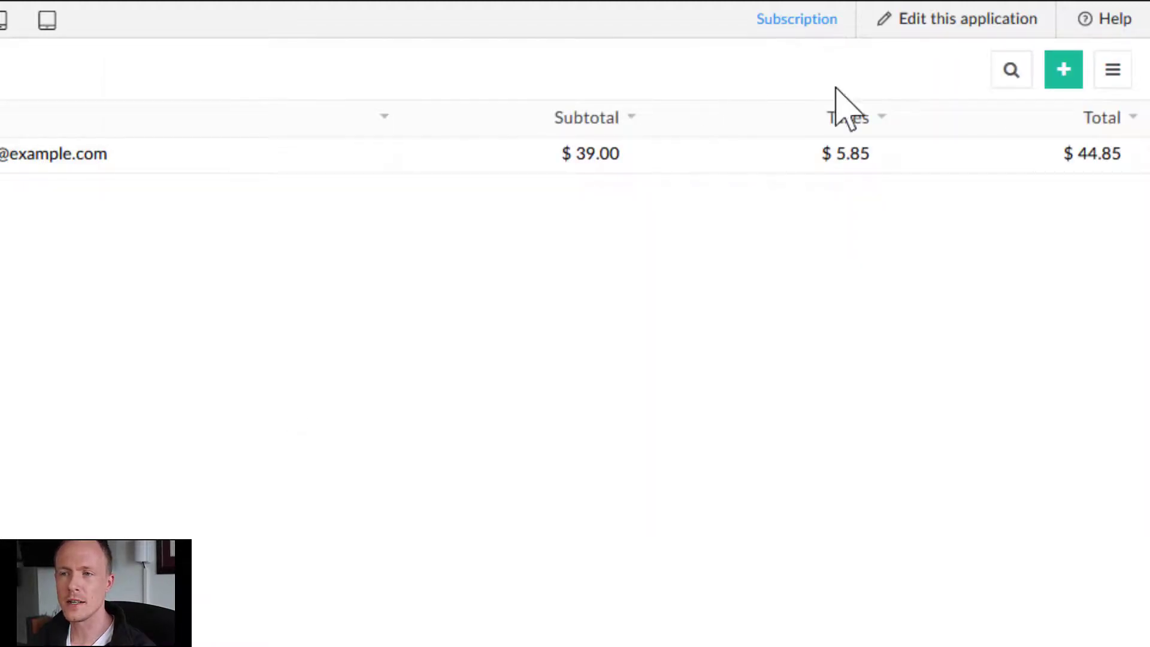
Open the All Sales report for editing and bring up its web field configuration
click(912, 24)
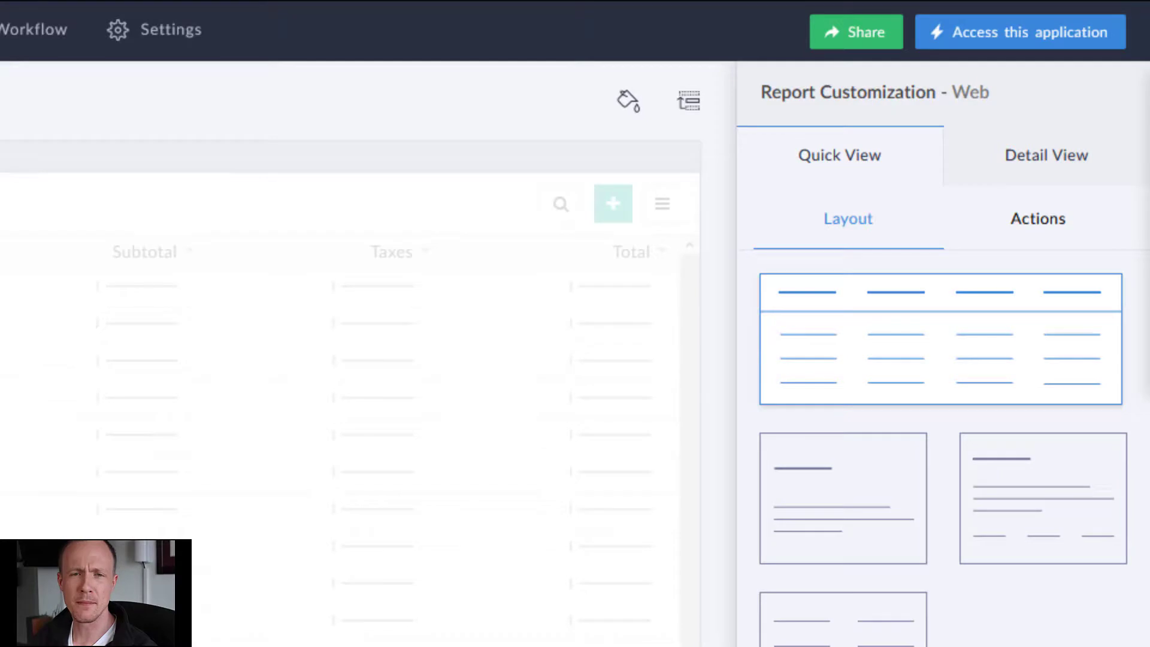
mouse_move(617, 284)
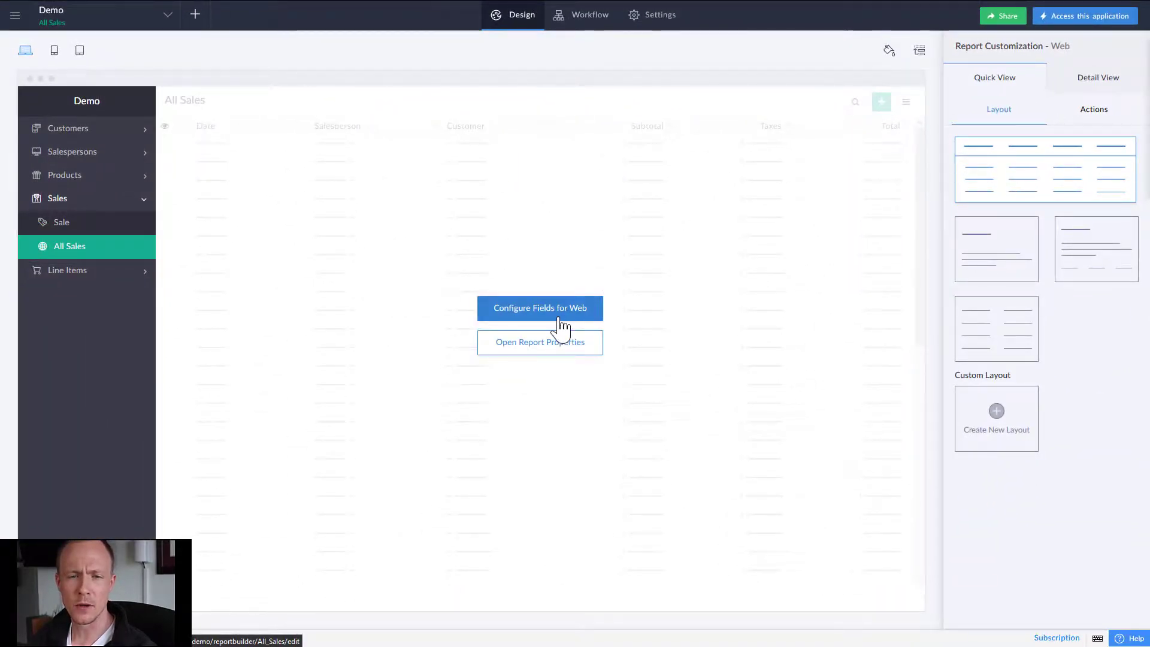
click(559, 317)
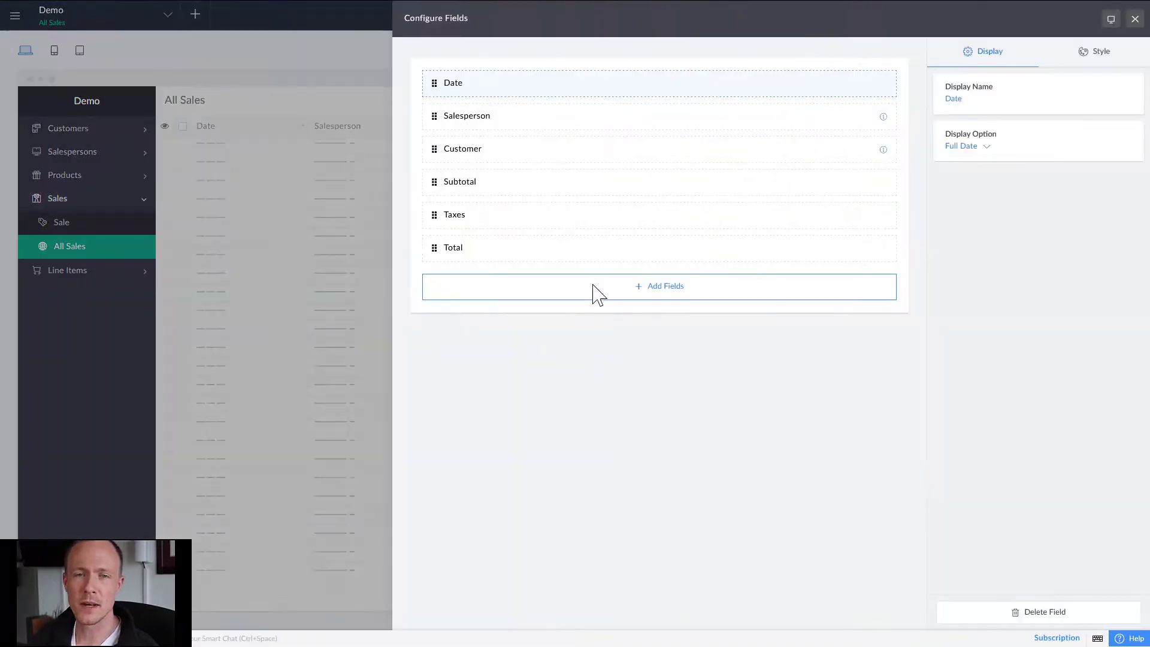
Look through the fields available to add to All Sales, including the related Customer and Salesperson fields and the system fields
click(591, 288)
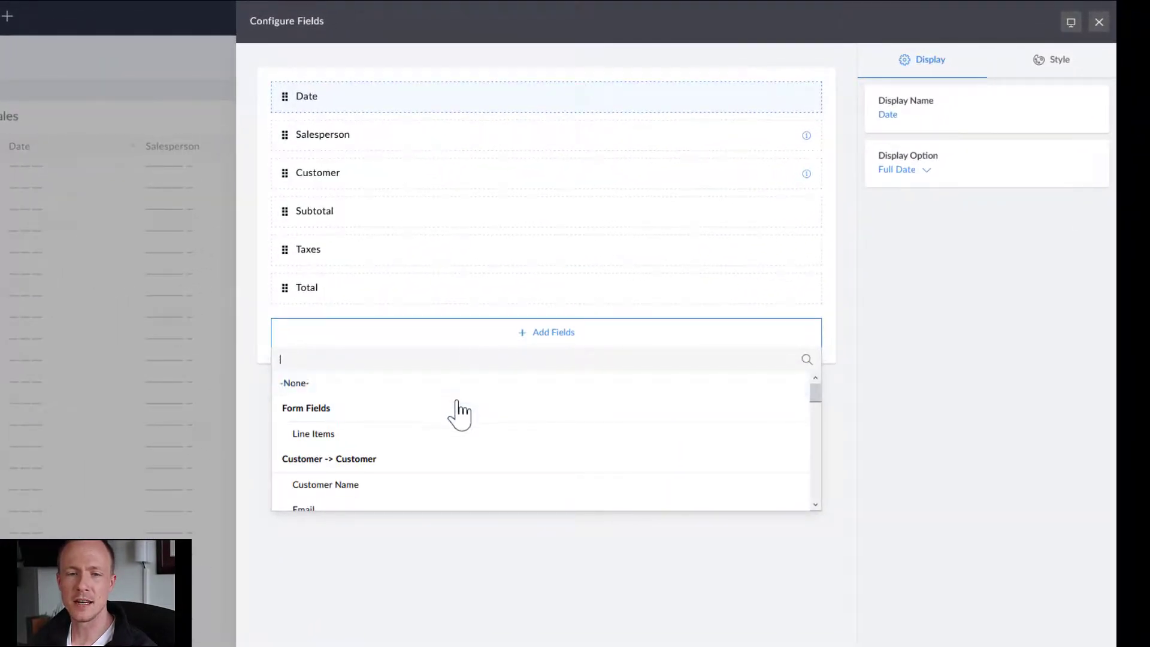
scroll(458, 413, down, 3)
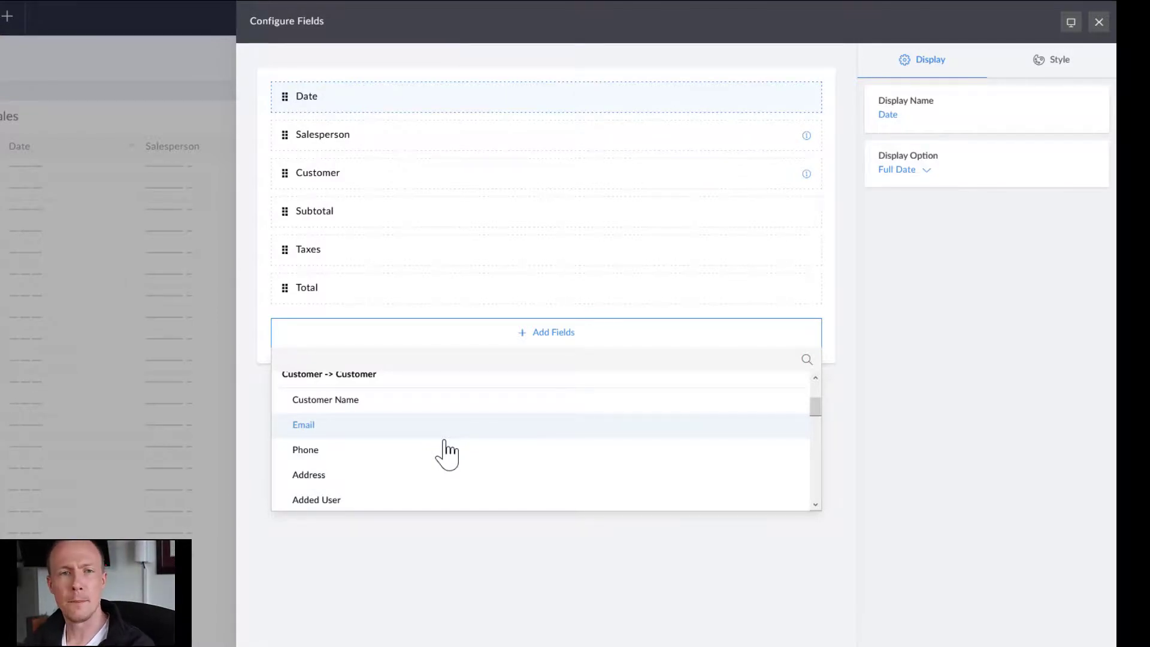
scroll(445, 450, up, 3)
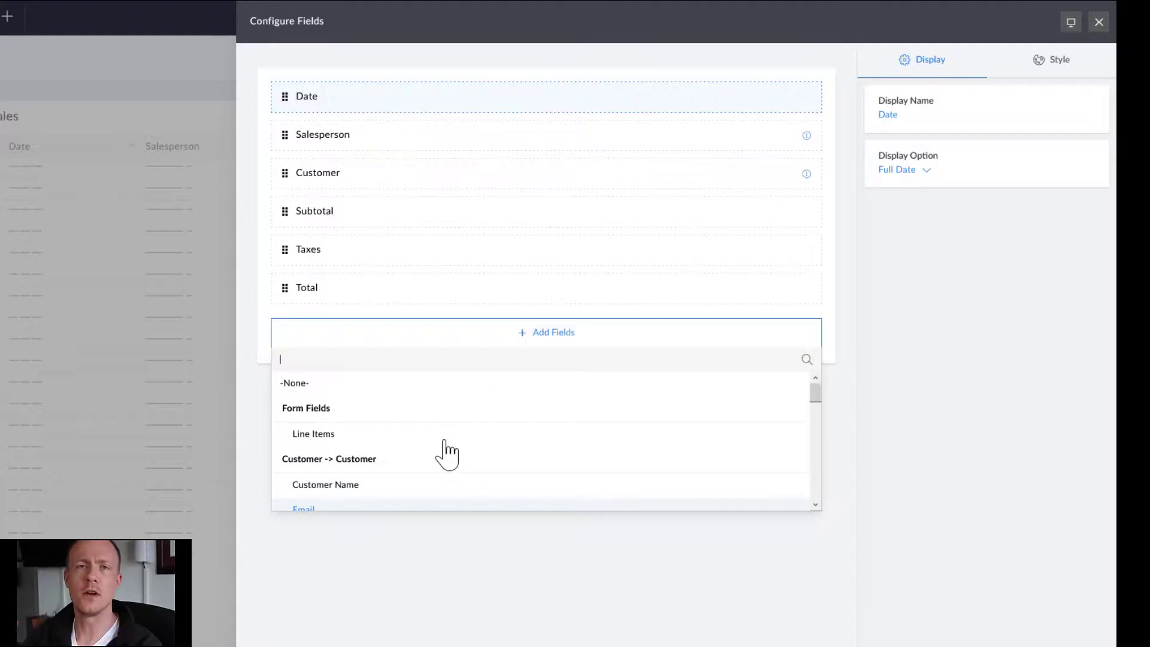
scroll(445, 449, down, 3)
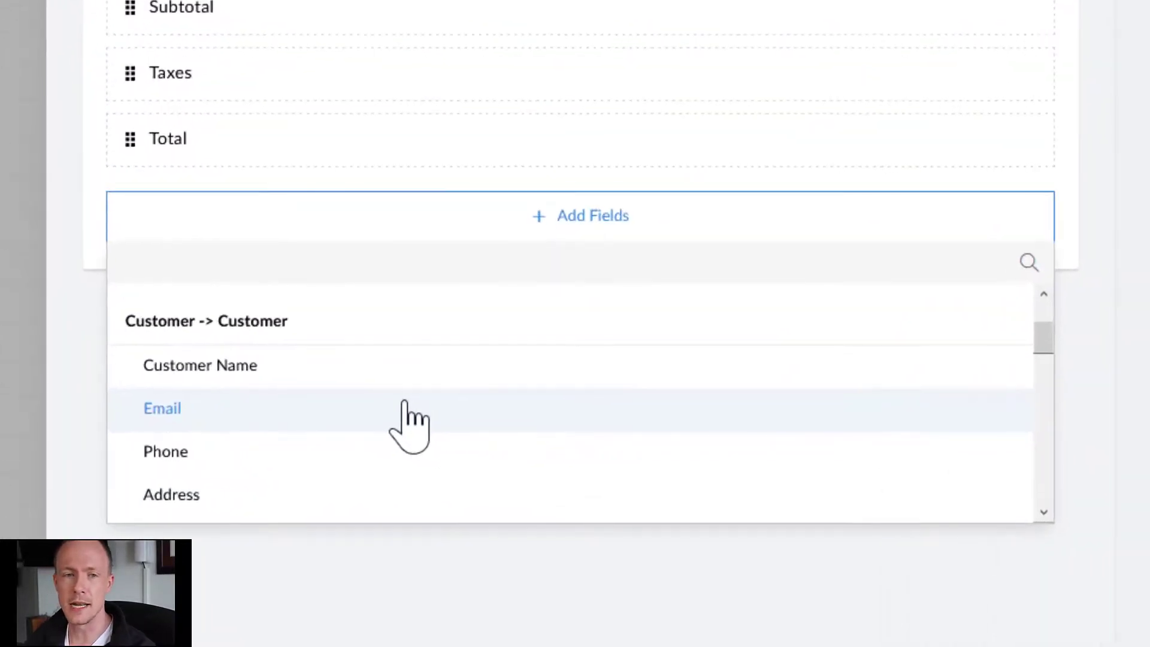
scroll(406, 413, down, 2)
scroll(239, 366, up, 4)
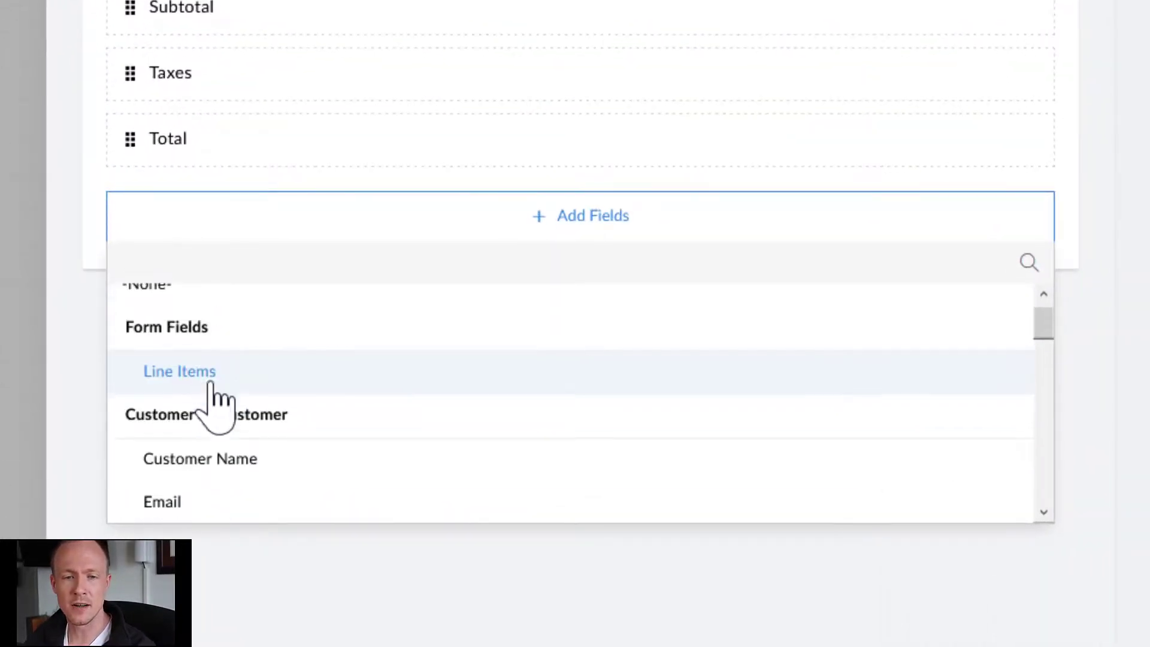
scroll(194, 446, down, 2)
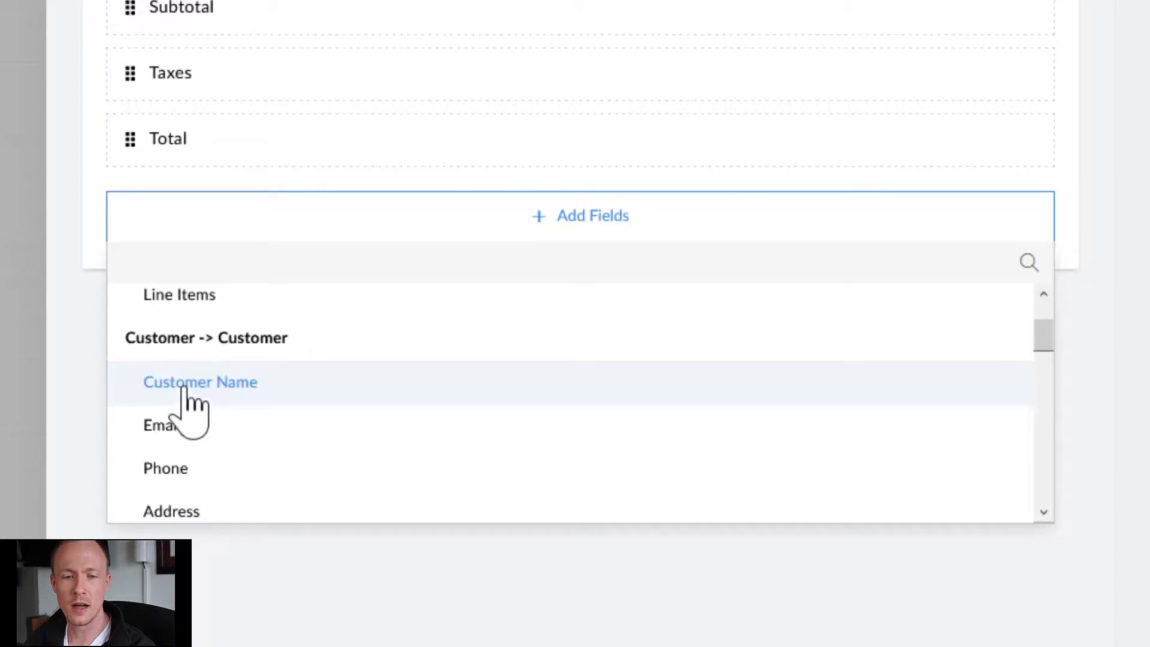
scroll(179, 429, down, 2)
scroll(180, 425, down, 5)
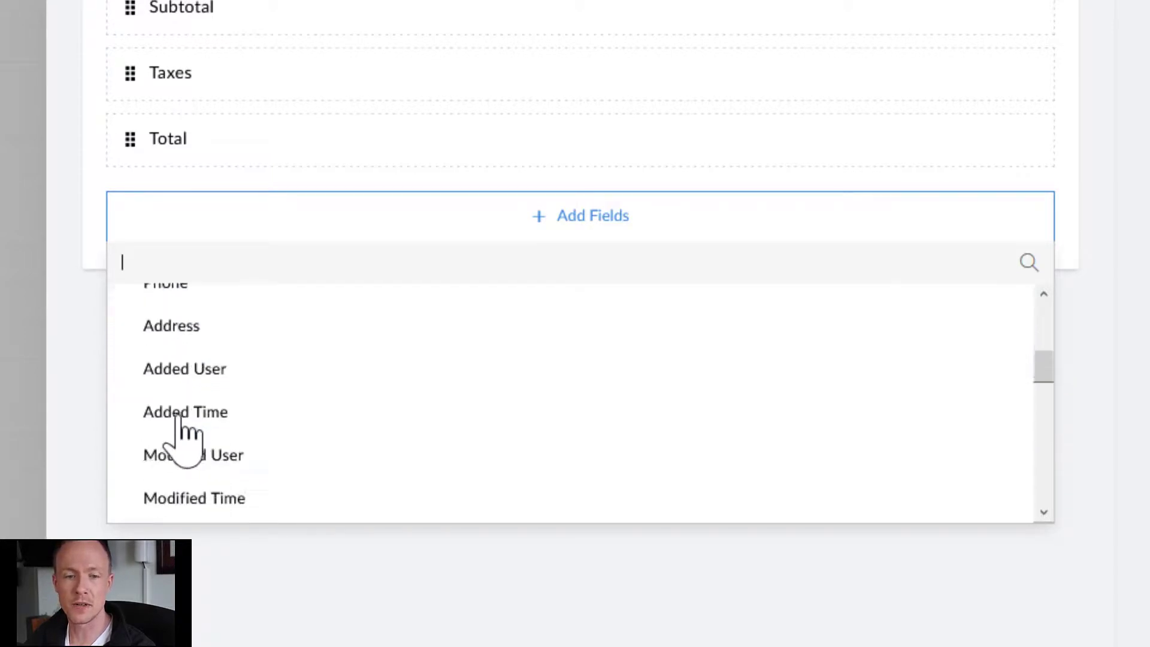
scroll(240, 455, down, 4)
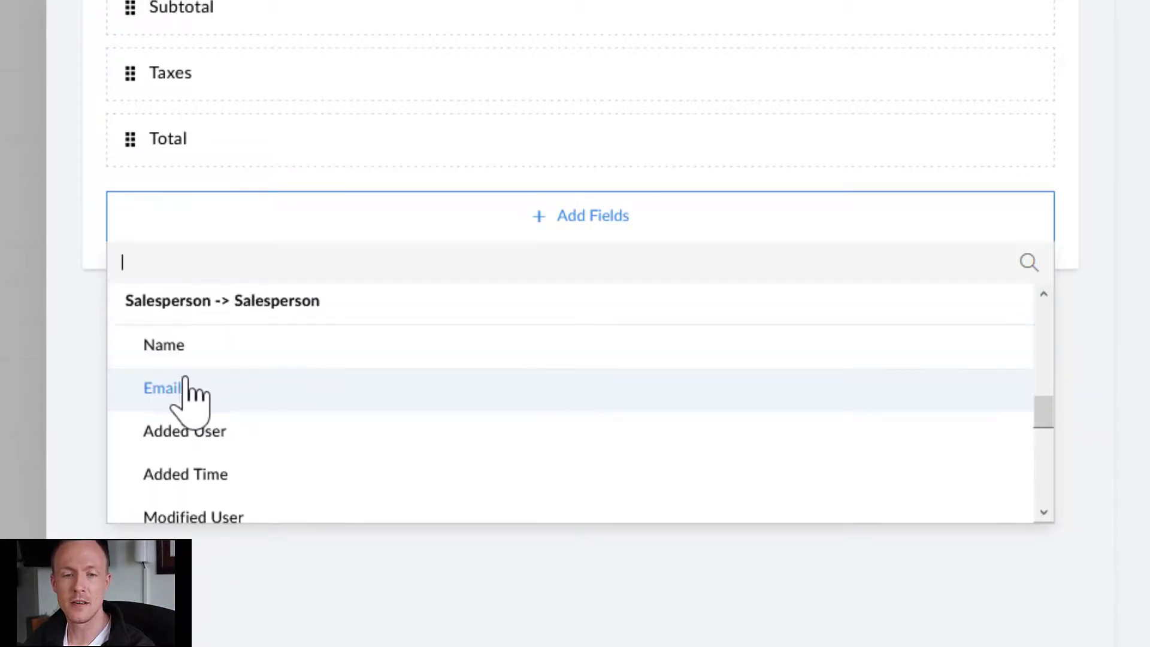
scroll(184, 398, down, 2)
scroll(183, 432, down, 2)
scroll(239, 405, up, 4)
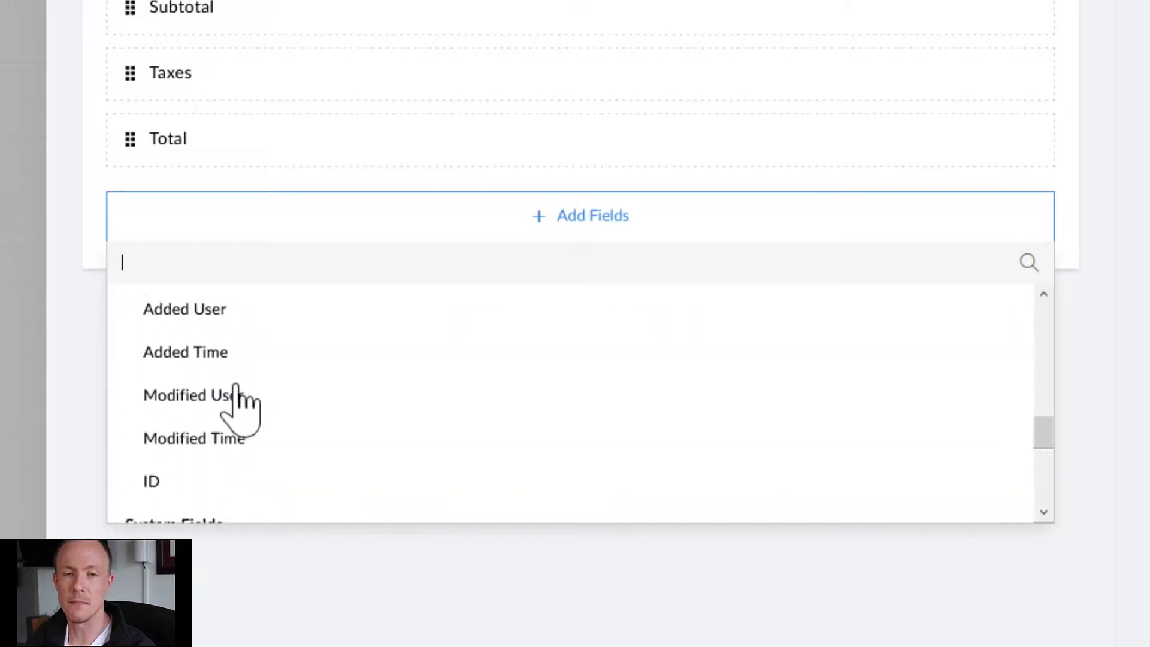
scroll(268, 359, down, 3)
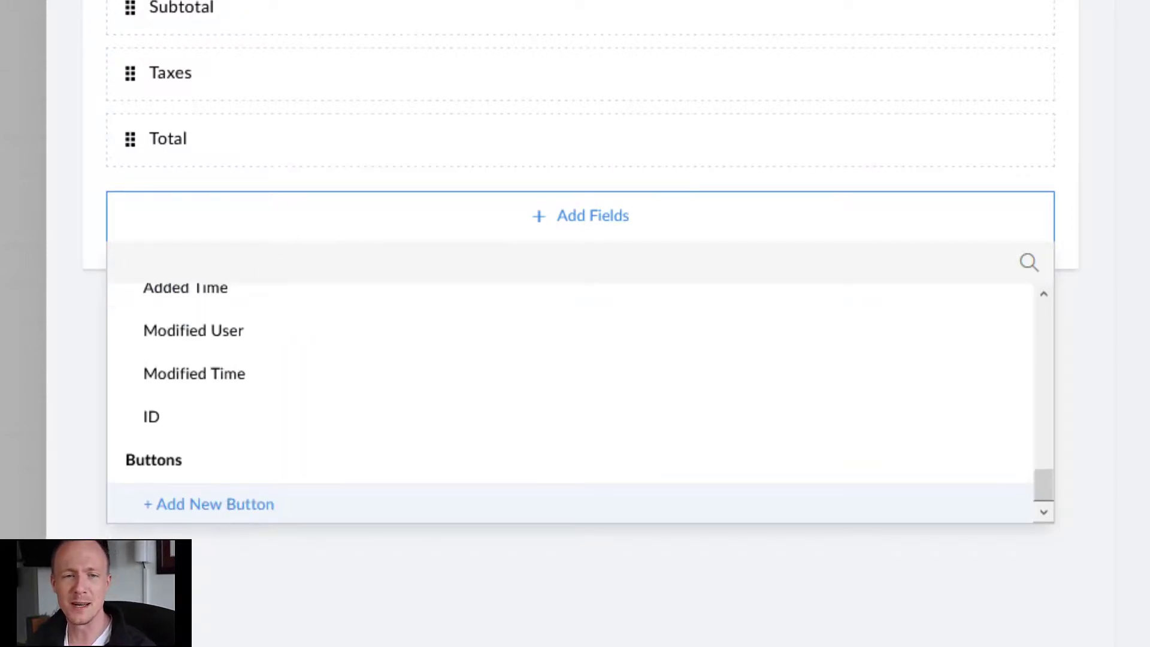
scroll(339, 416, up, 5)
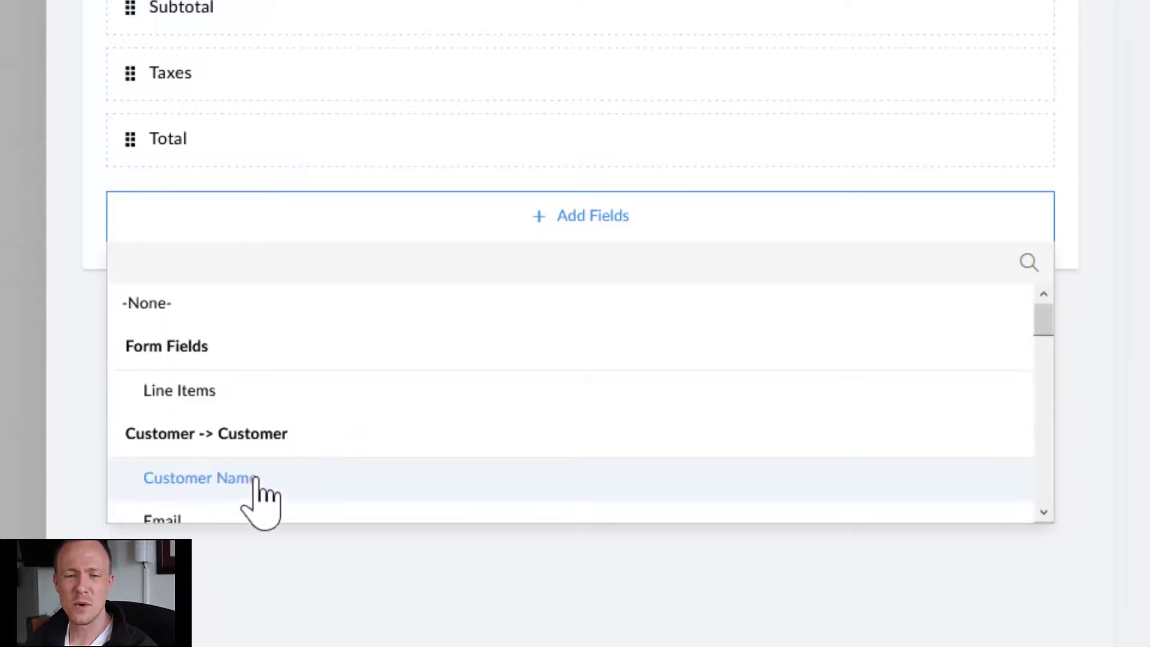
Add the related customer's Customer Name and Email fields to the All Sales quick view
click(243, 484)
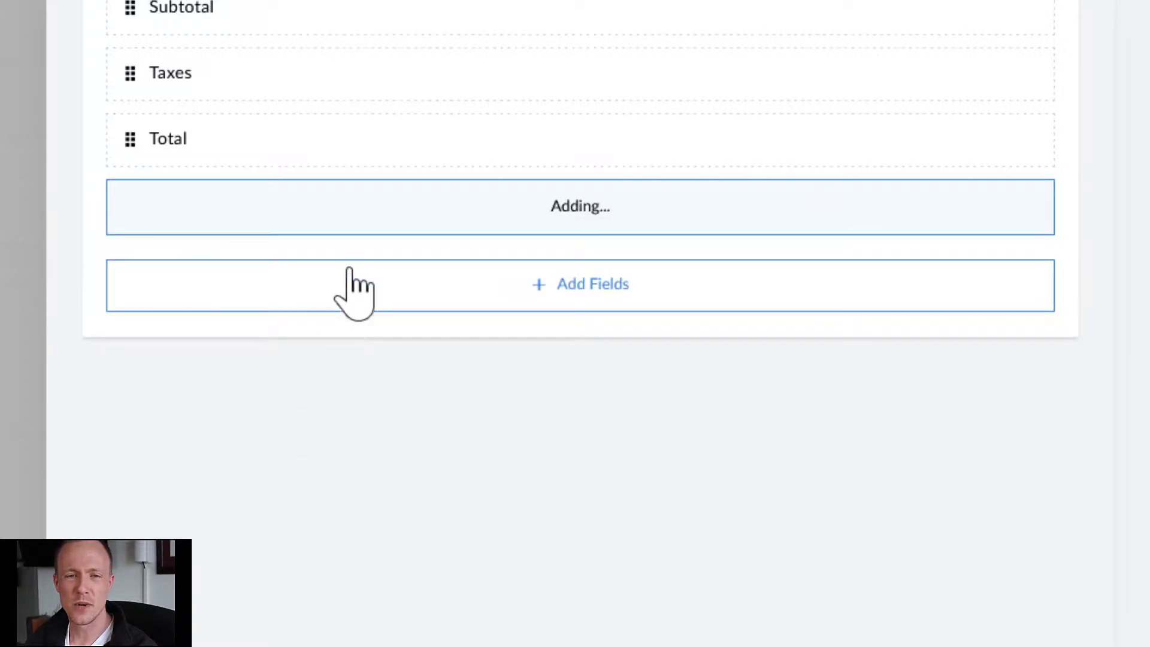
click(282, 303)
scroll(210, 480, down, 1)
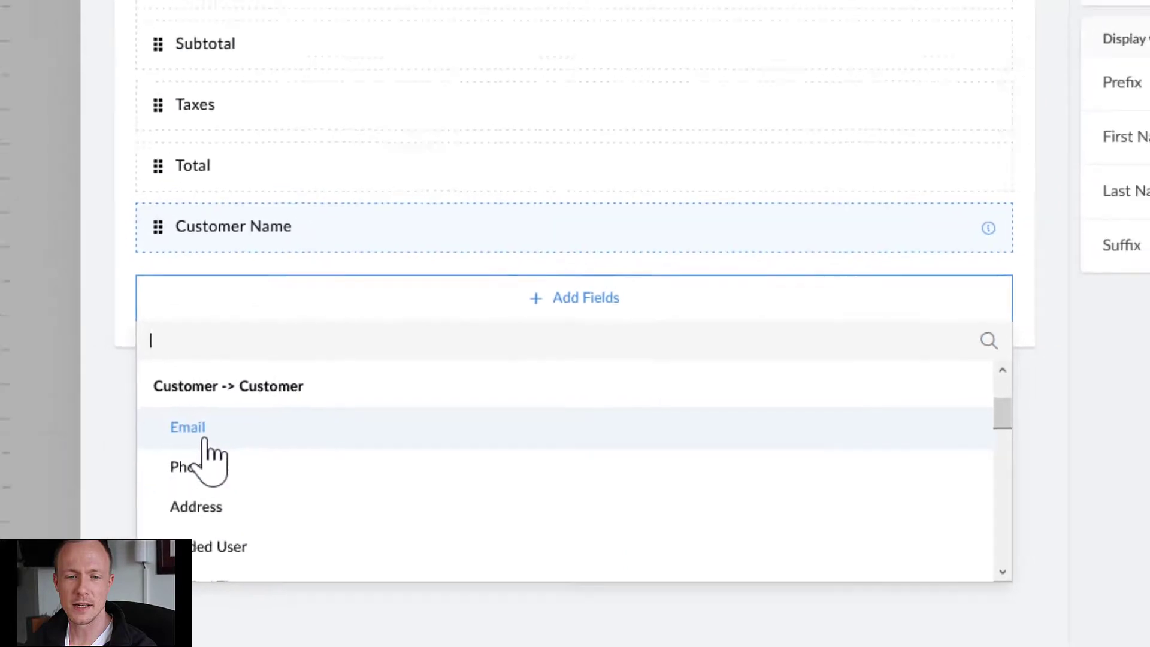
click(182, 427)
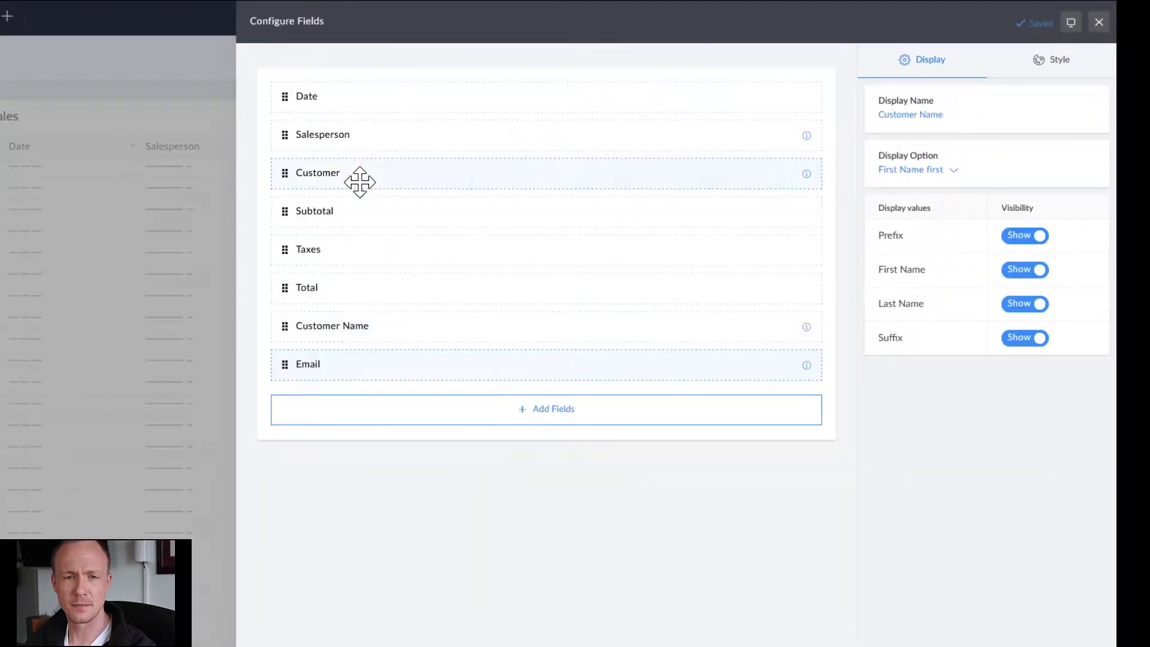
Remove the Customer field from the quick view and move Customer Name and Email directly below Date
click(360, 179)
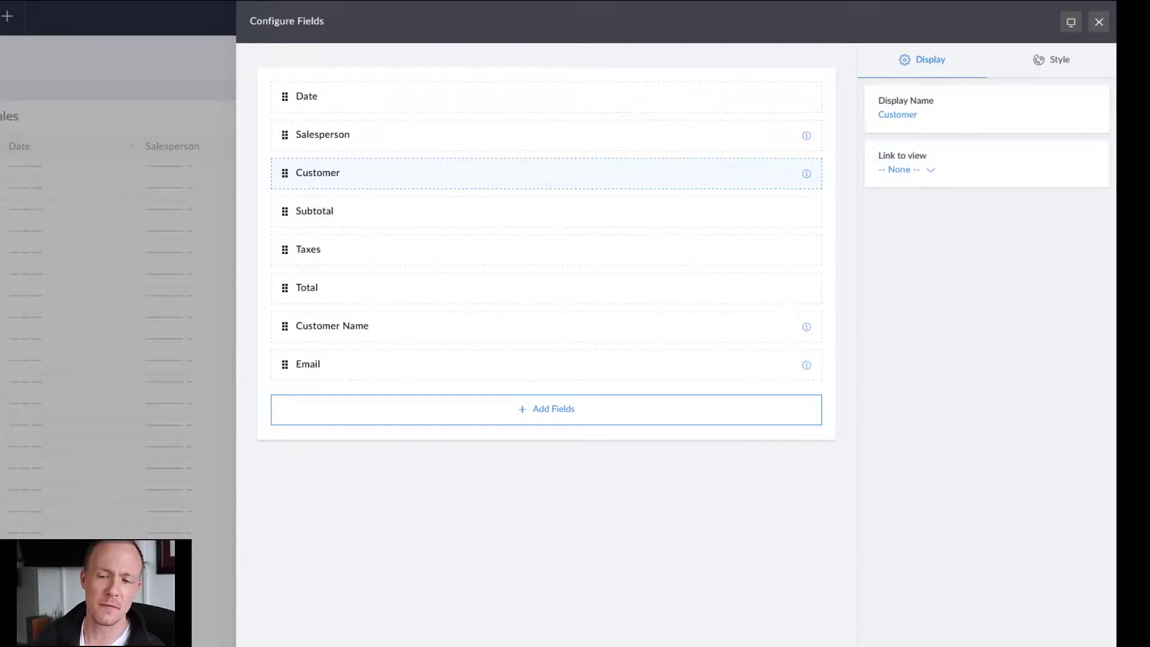
key(Delete)
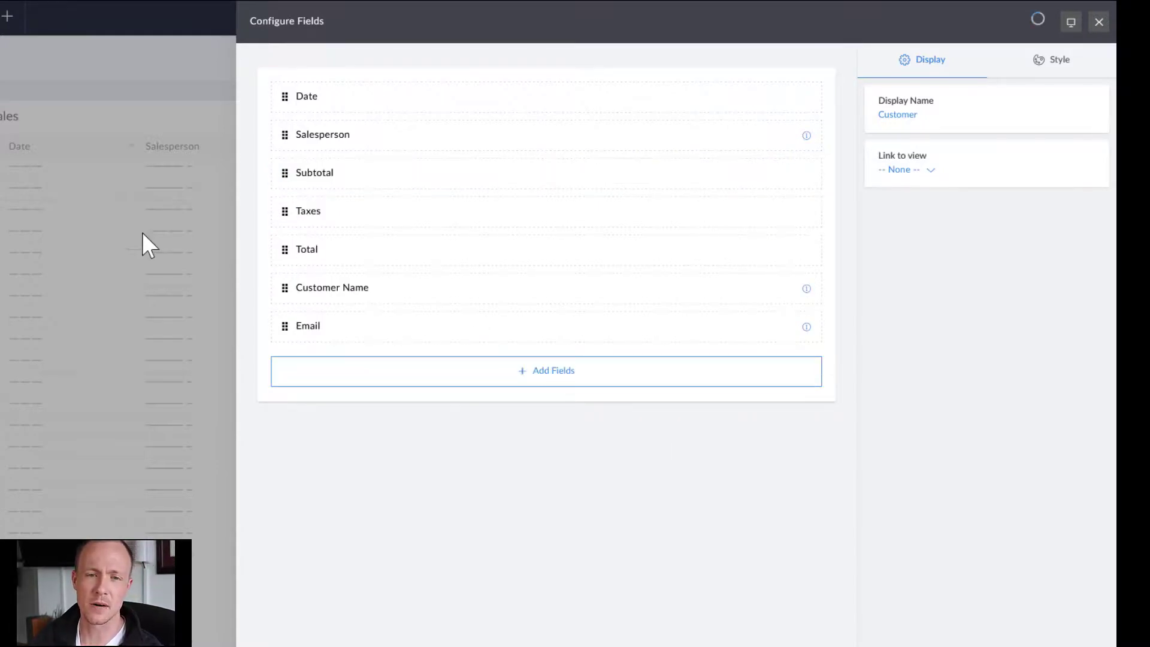
drag(355, 289, 410, 129)
drag(341, 334, 357, 171)
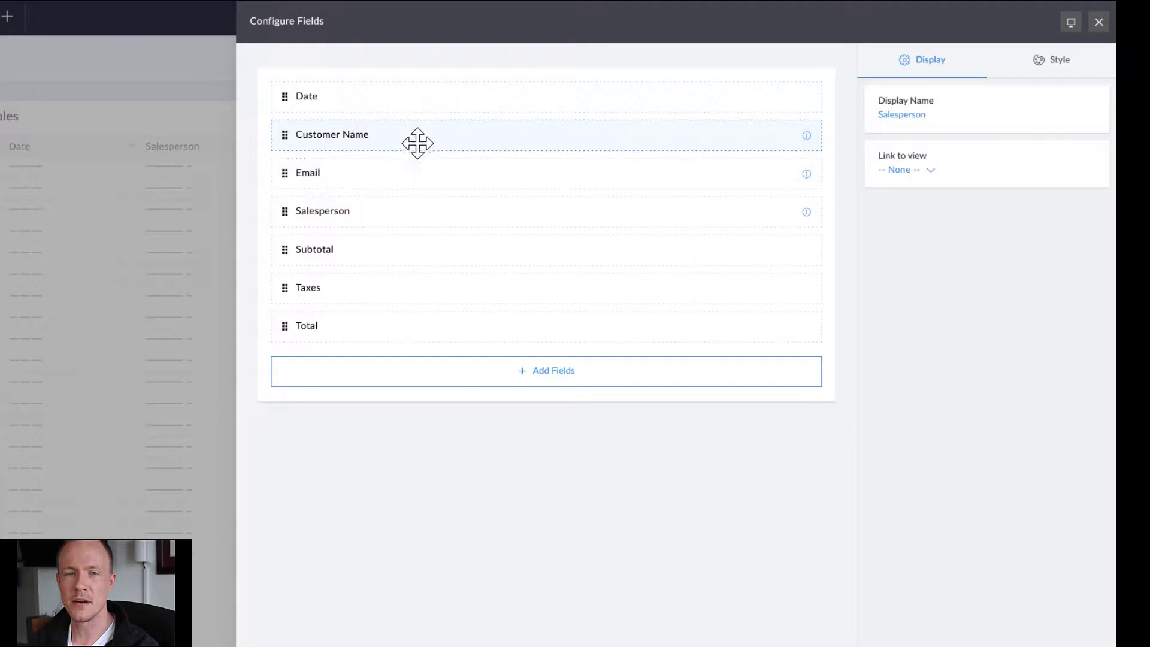
Hide the Prefix and Suffix display values of the Customer Name field
click(437, 141)
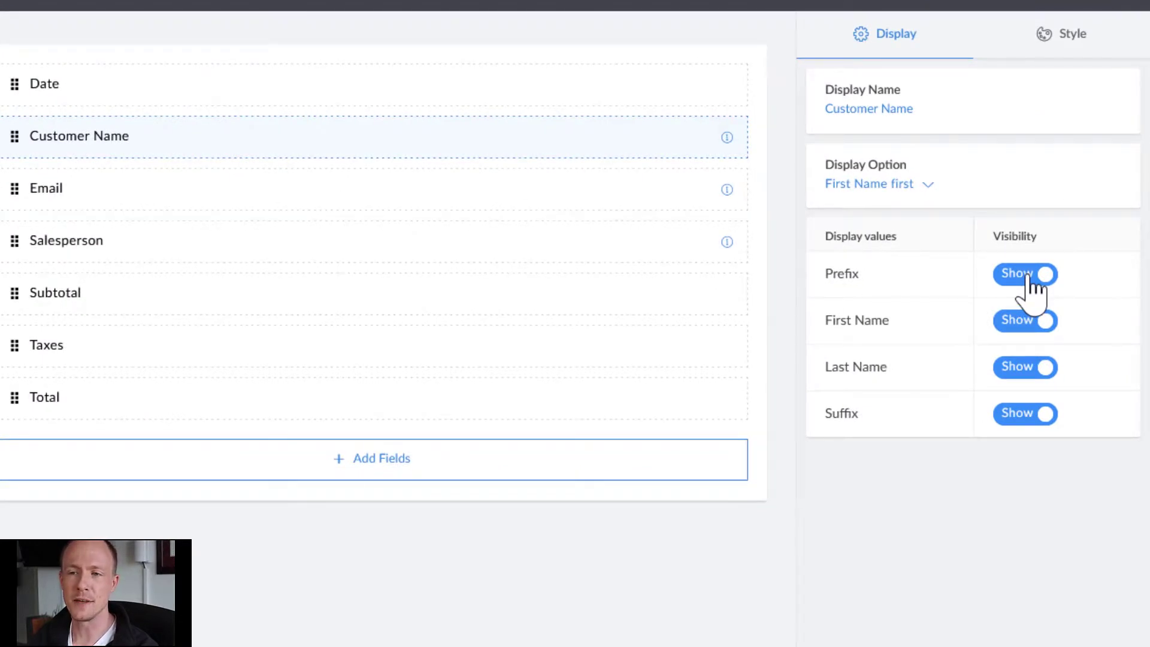
click(1028, 275)
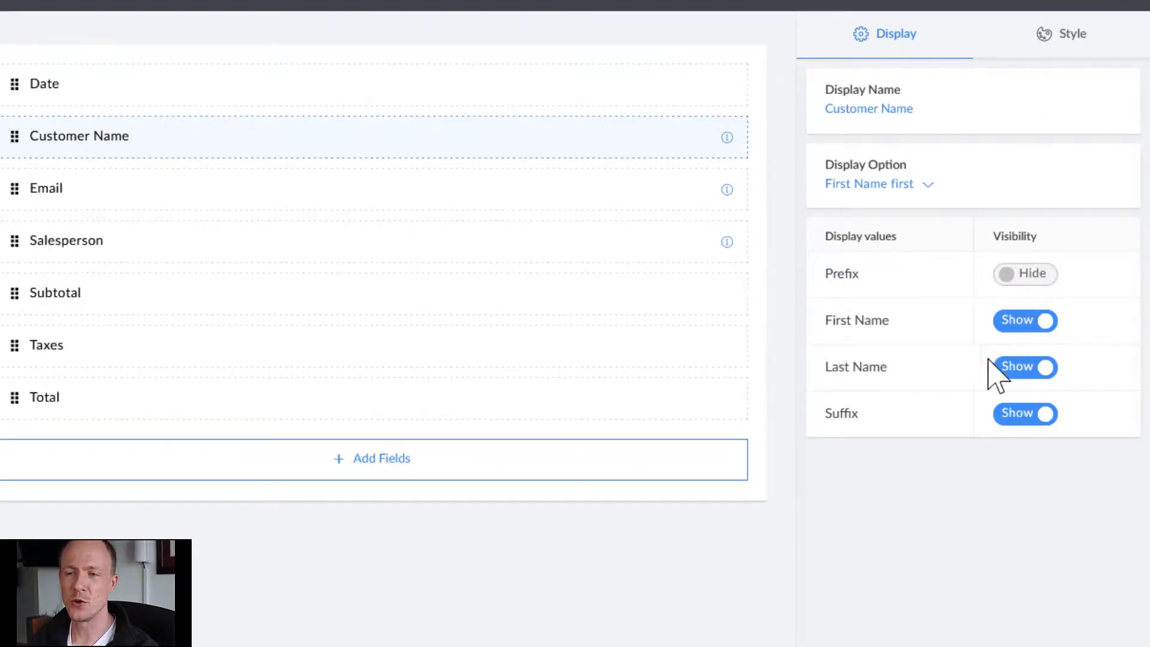
click(1017, 421)
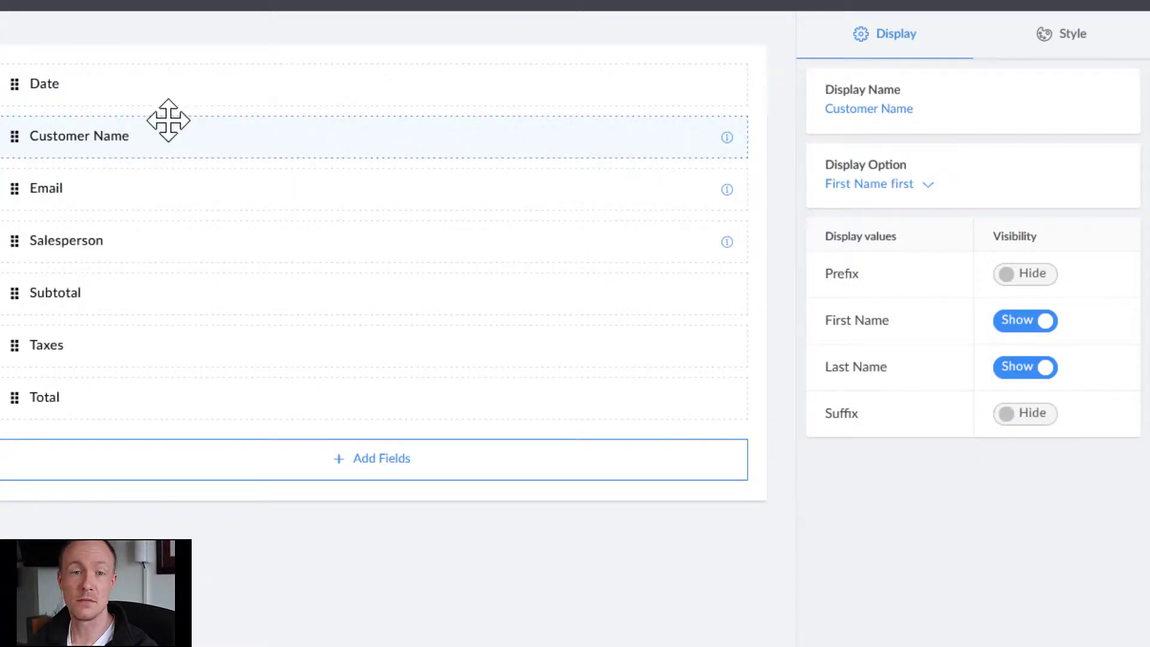
Review the display options offered for the Date field without changing them, and close the field configuration
click(146, 98)
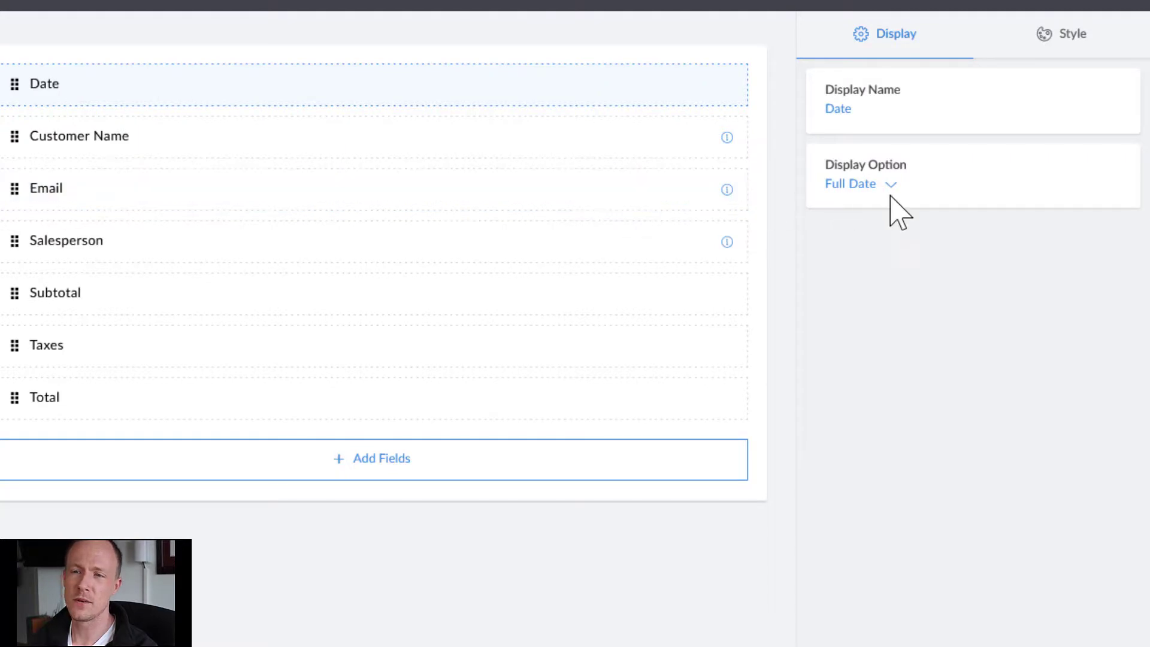
click(887, 191)
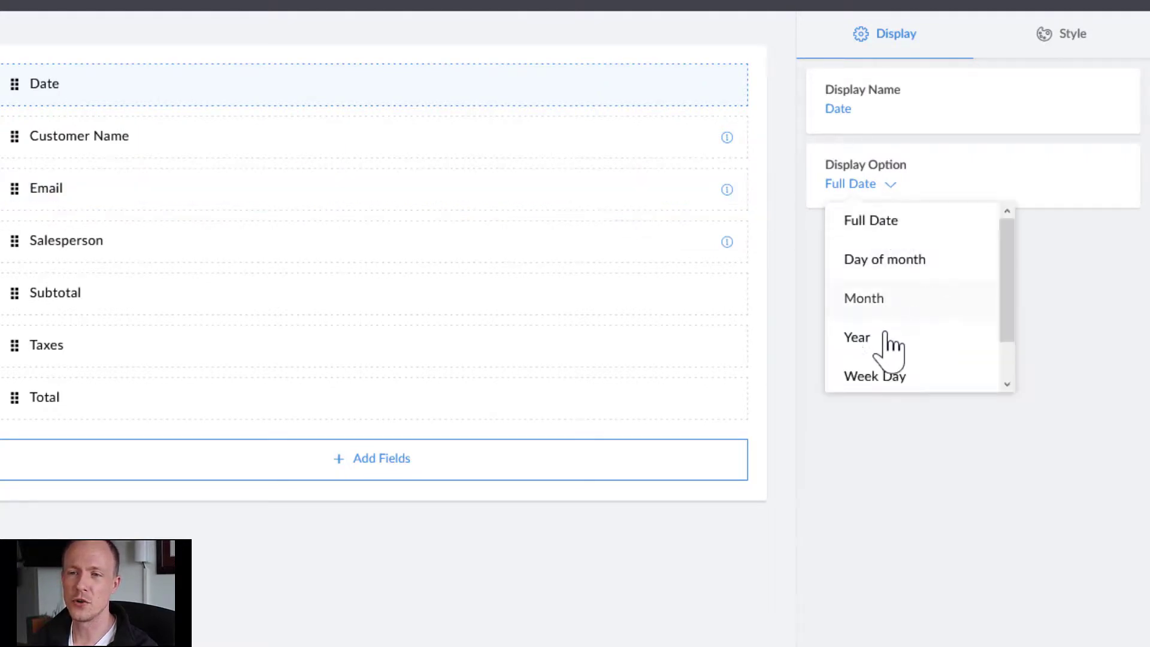
scroll(872, 303, down, 1)
scroll(873, 336, up, 1)
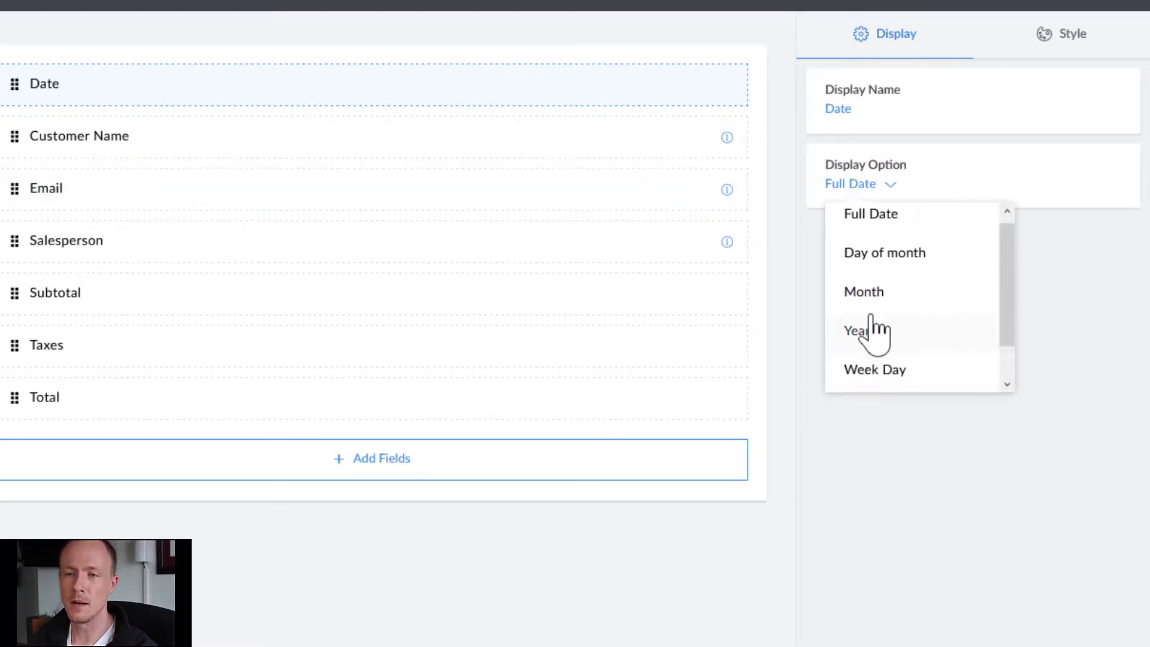
click(888, 515)
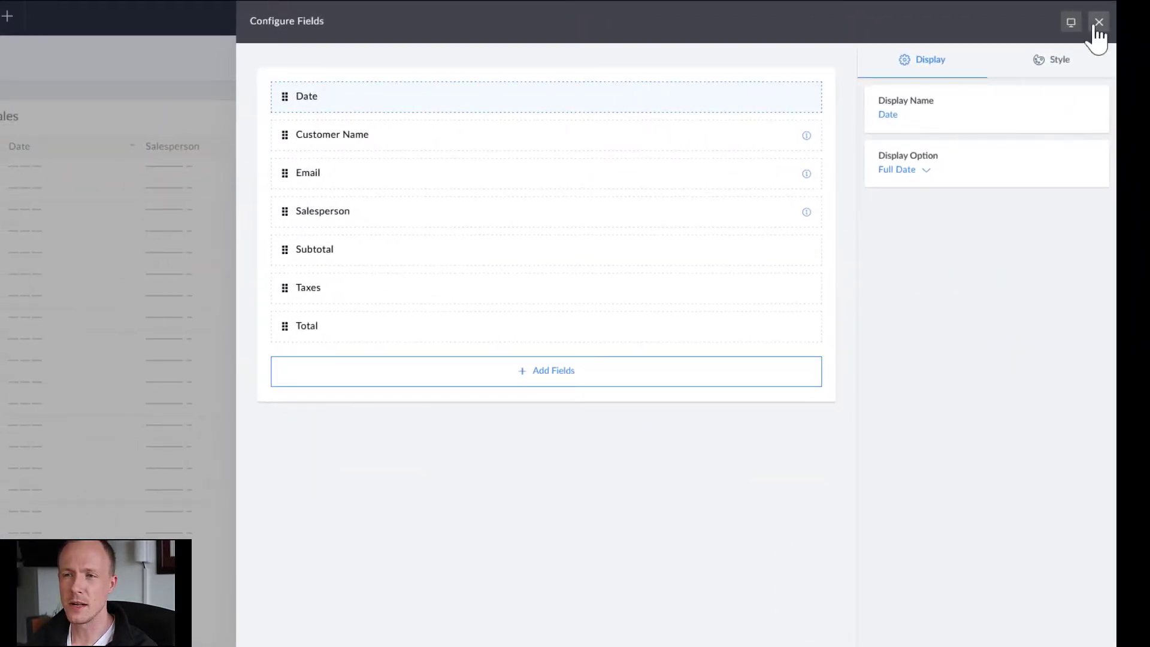
click(1098, 22)
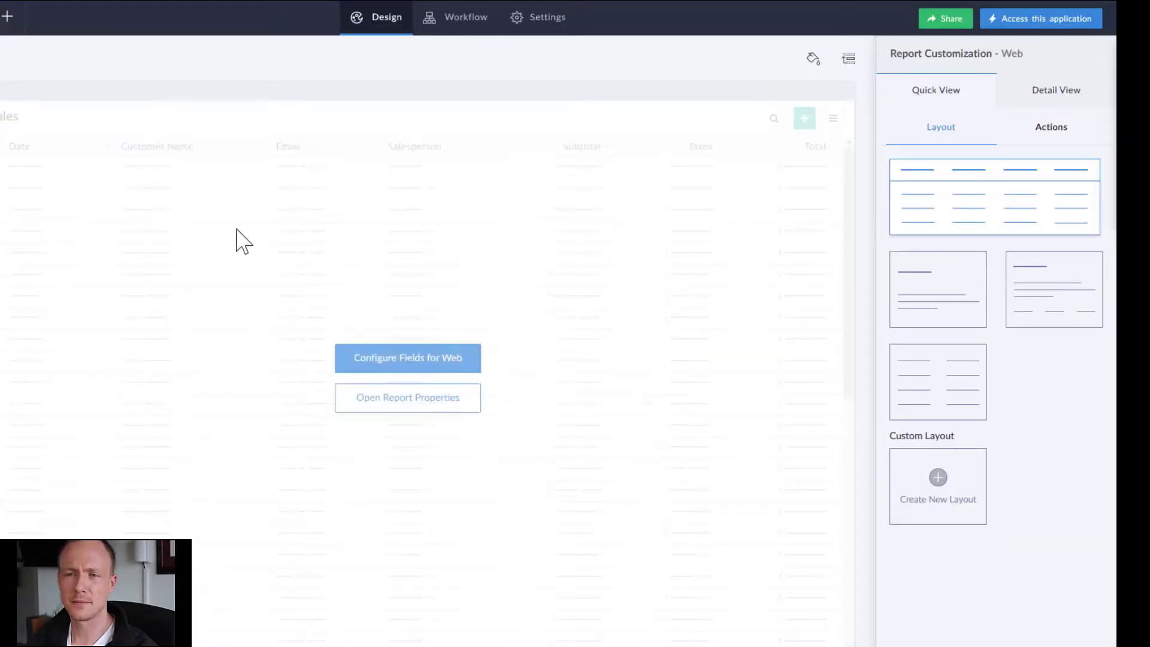
Check the All Sales detail view's configured fields and the fields available to add, and close the configuration
click(1059, 96)
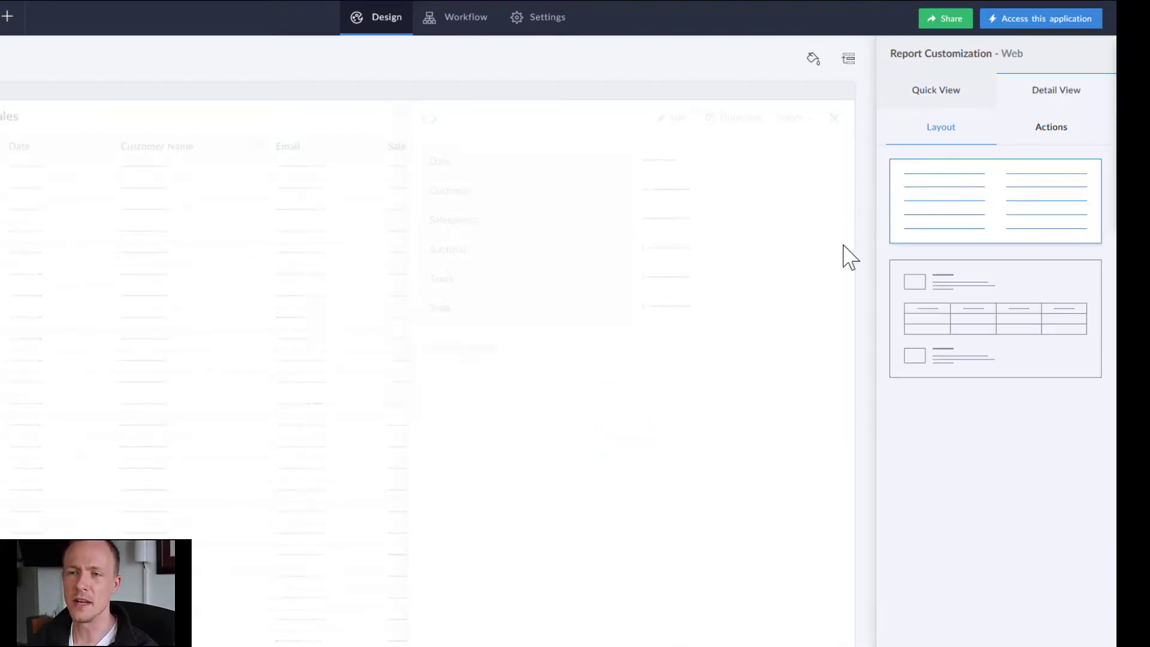
mouse_move(450, 329)
click(384, 358)
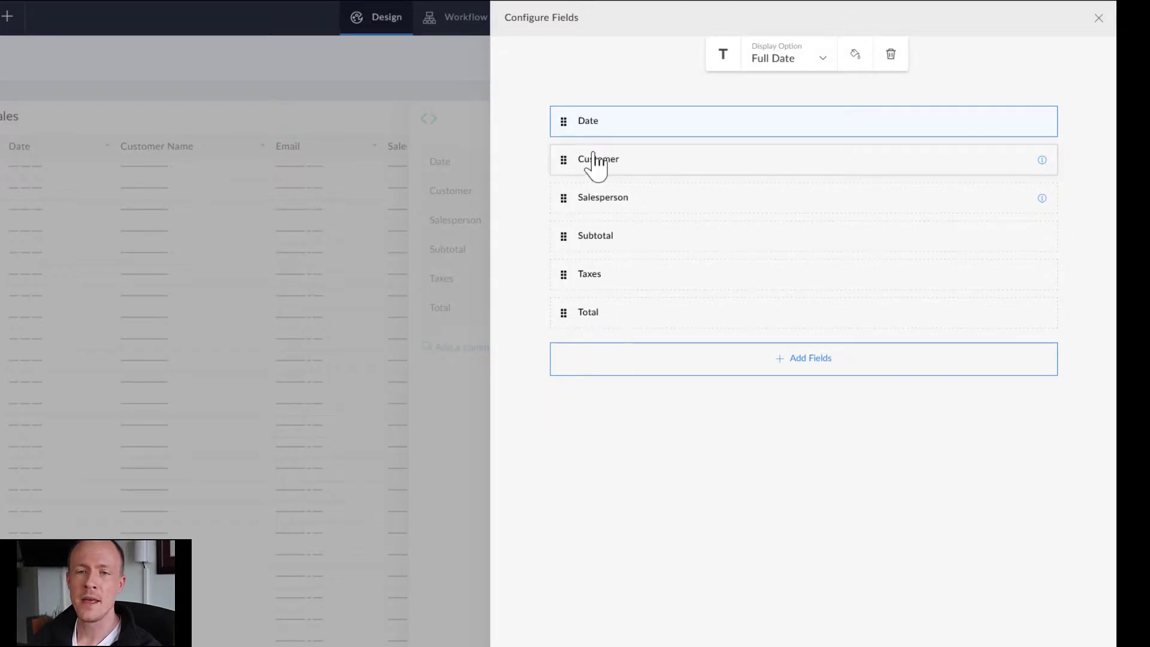
click(589, 370)
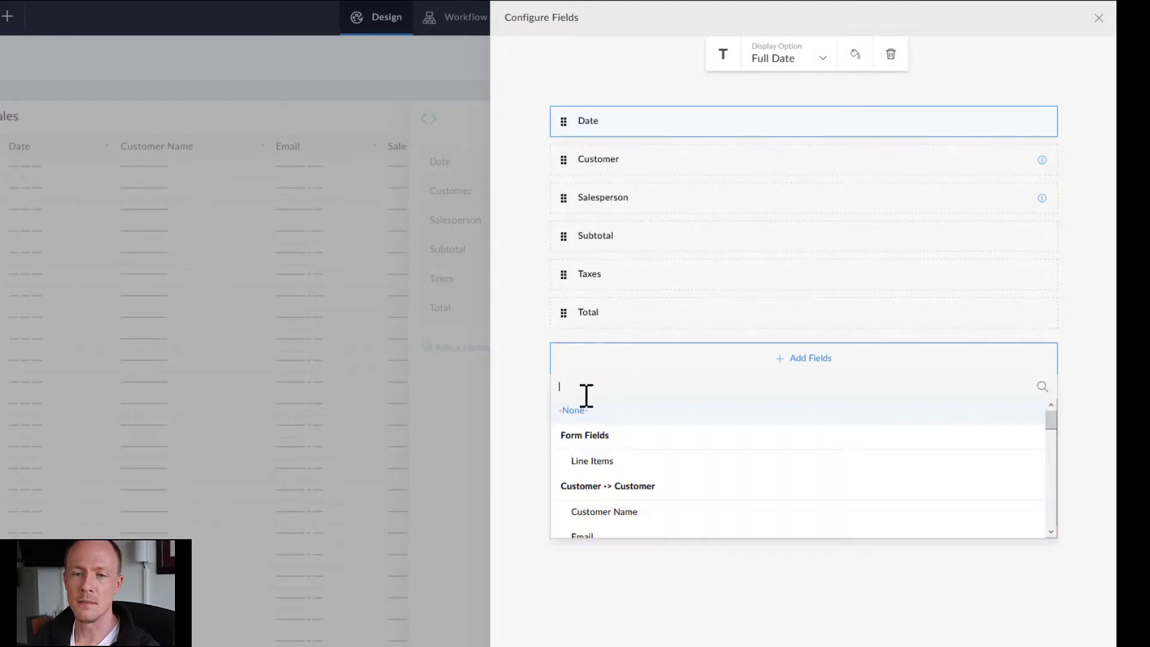
click(1095, 42)
click(1098, 19)
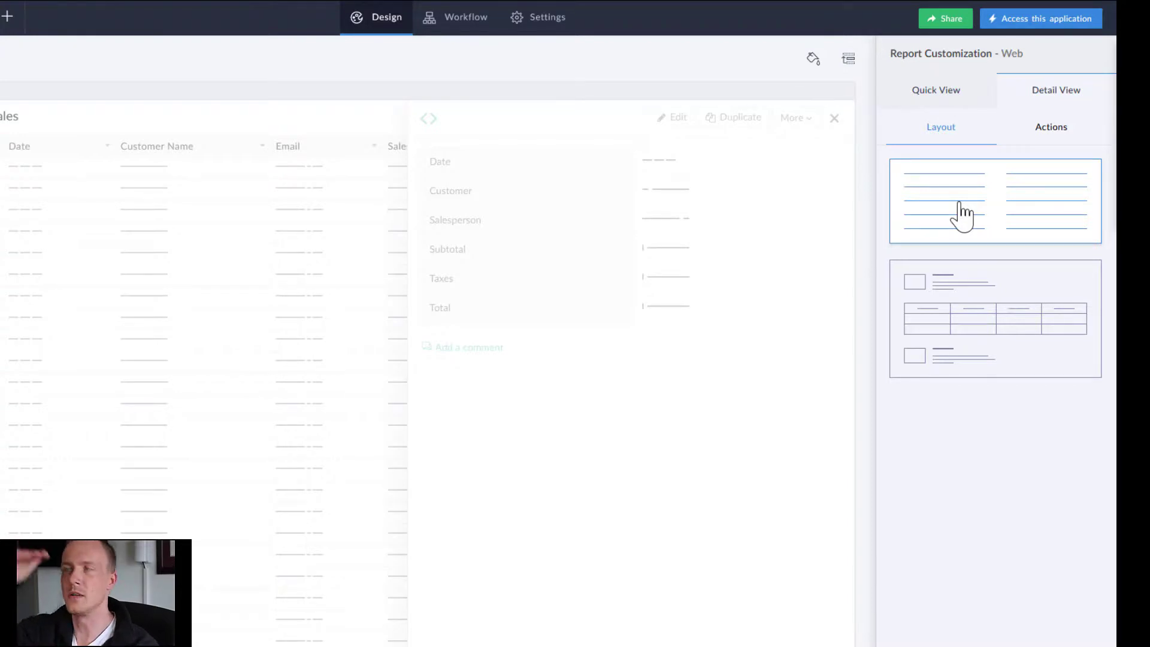
Switch the detail view to the layout with separate data blocks and remove the Customer field from its Overview block
click(960, 331)
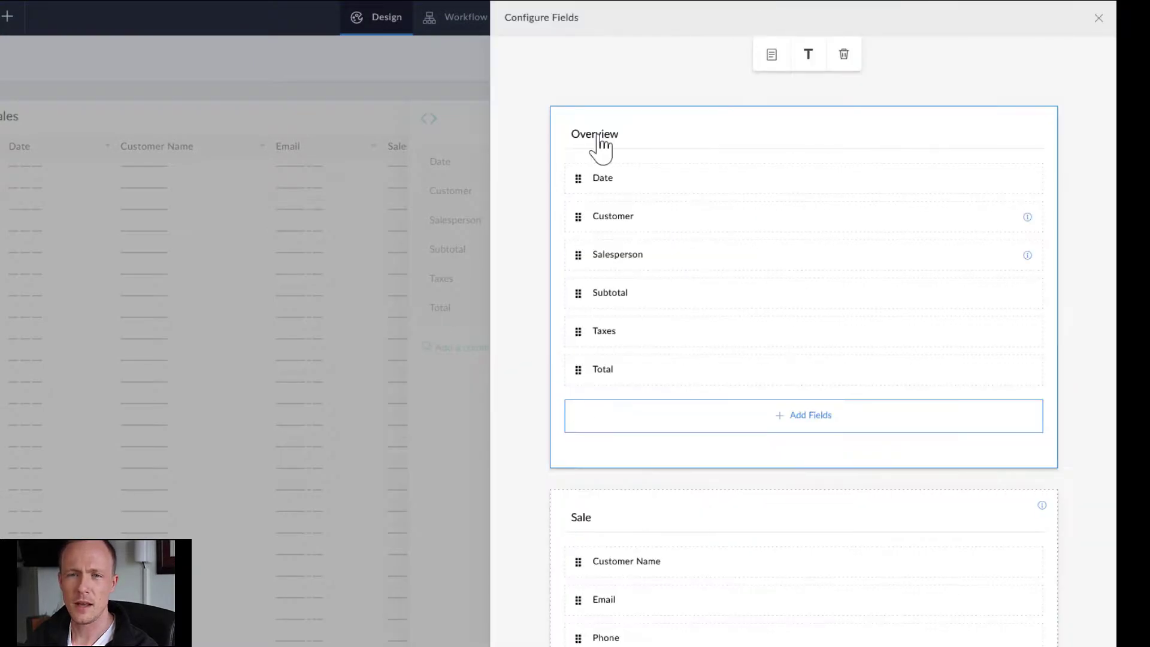
click(636, 222)
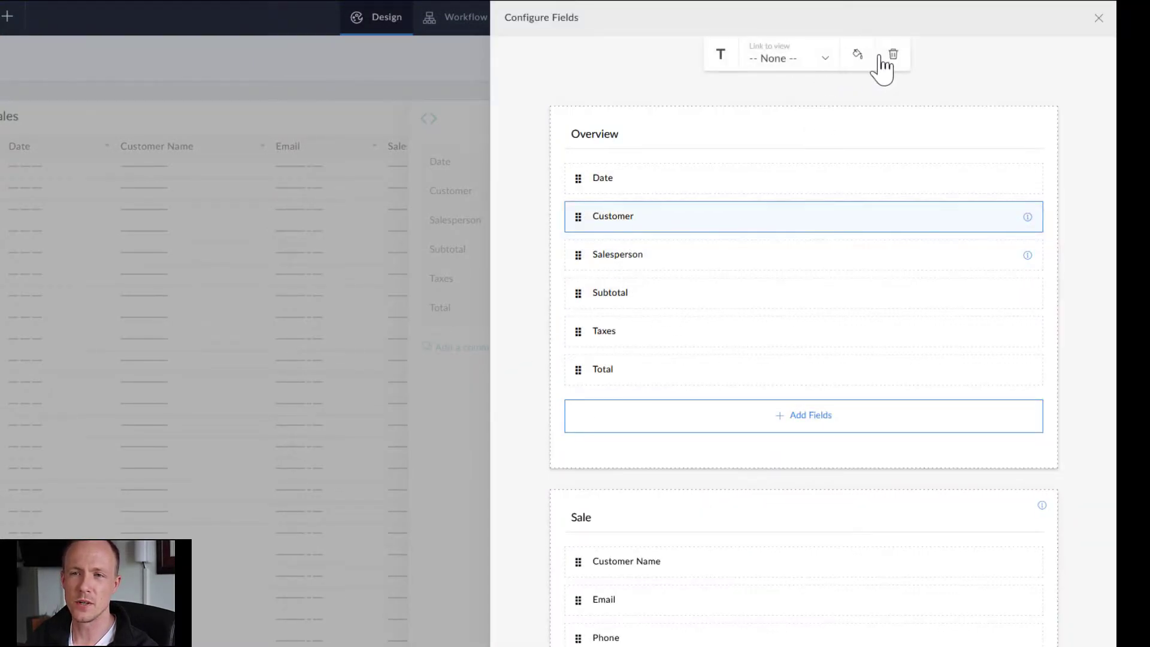
click(892, 53)
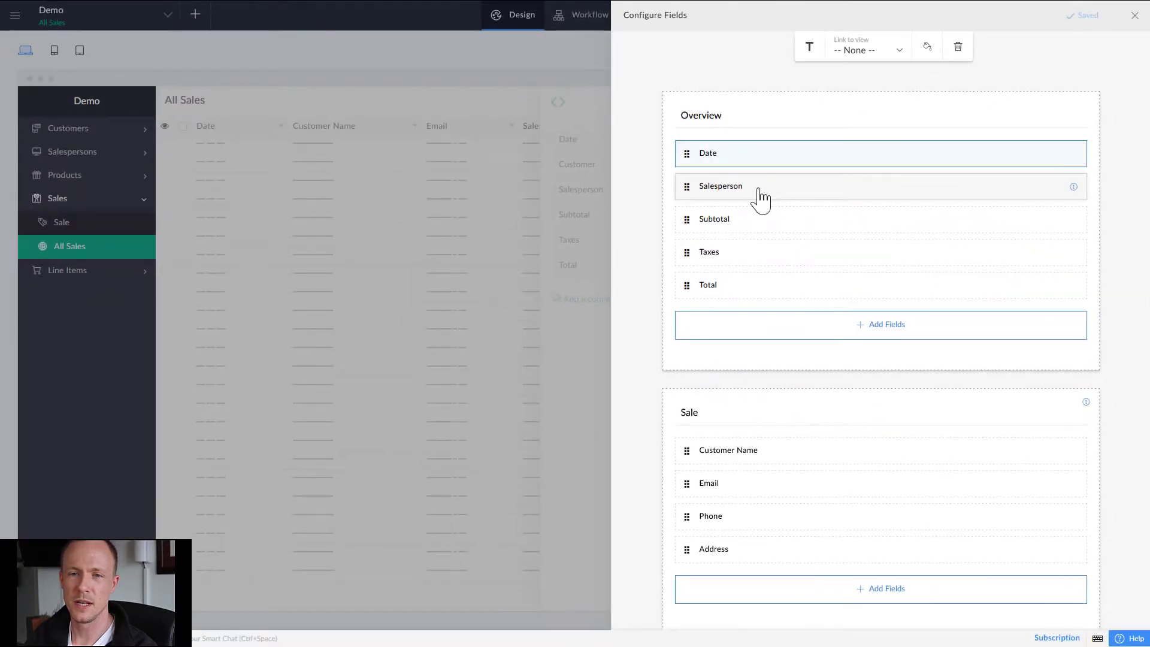
Remove the Salesperson field from the detail view's Overview block
click(761, 201)
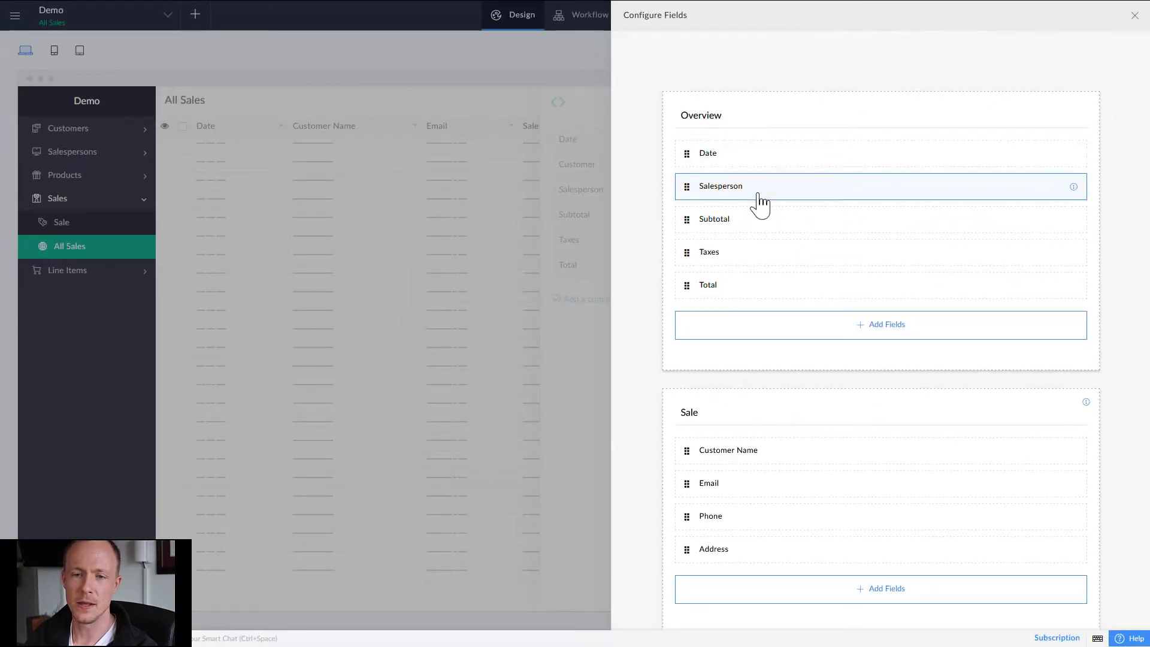
scroll(739, 252, down, 5)
scroll(742, 254, up, 5)
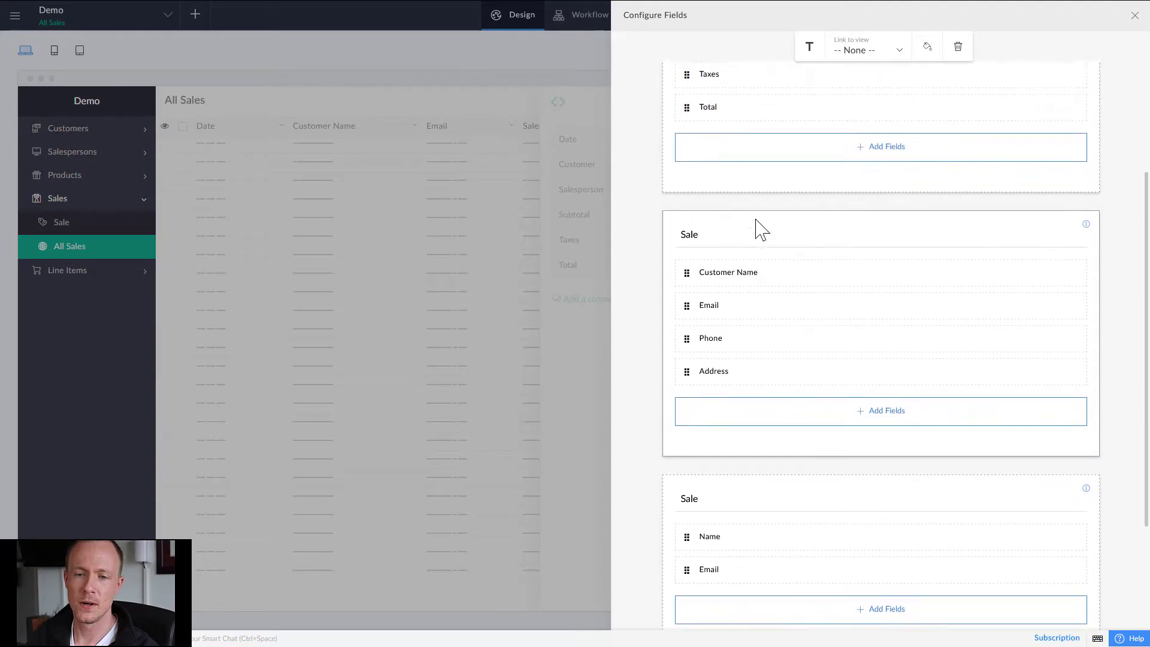
click(958, 47)
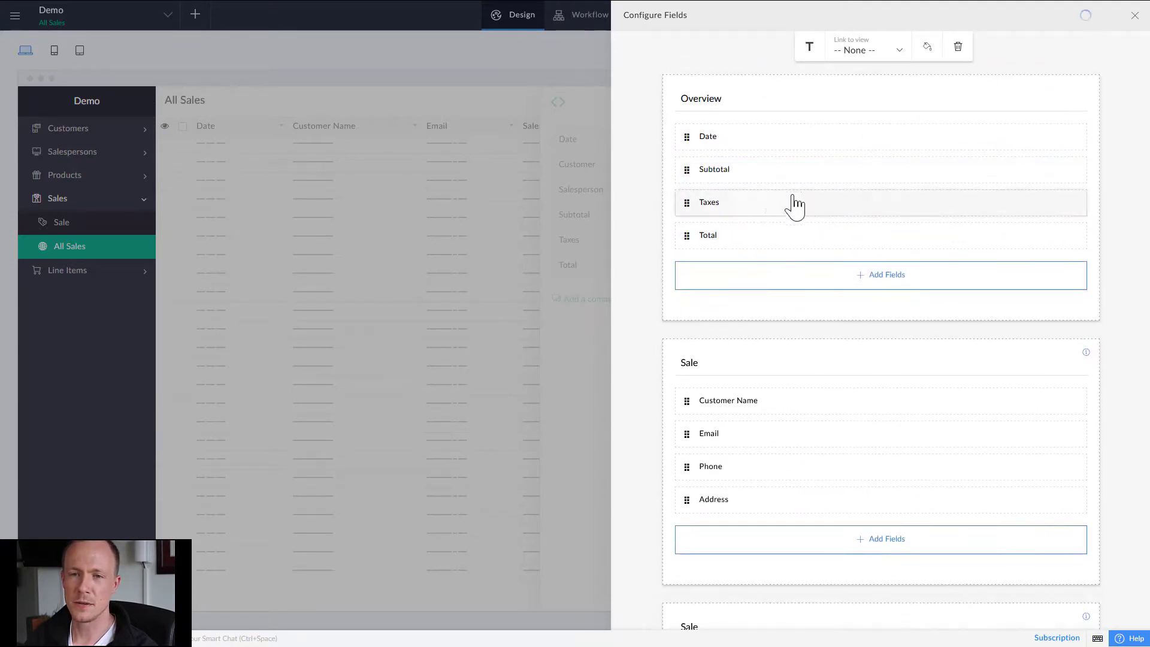
click(706, 144)
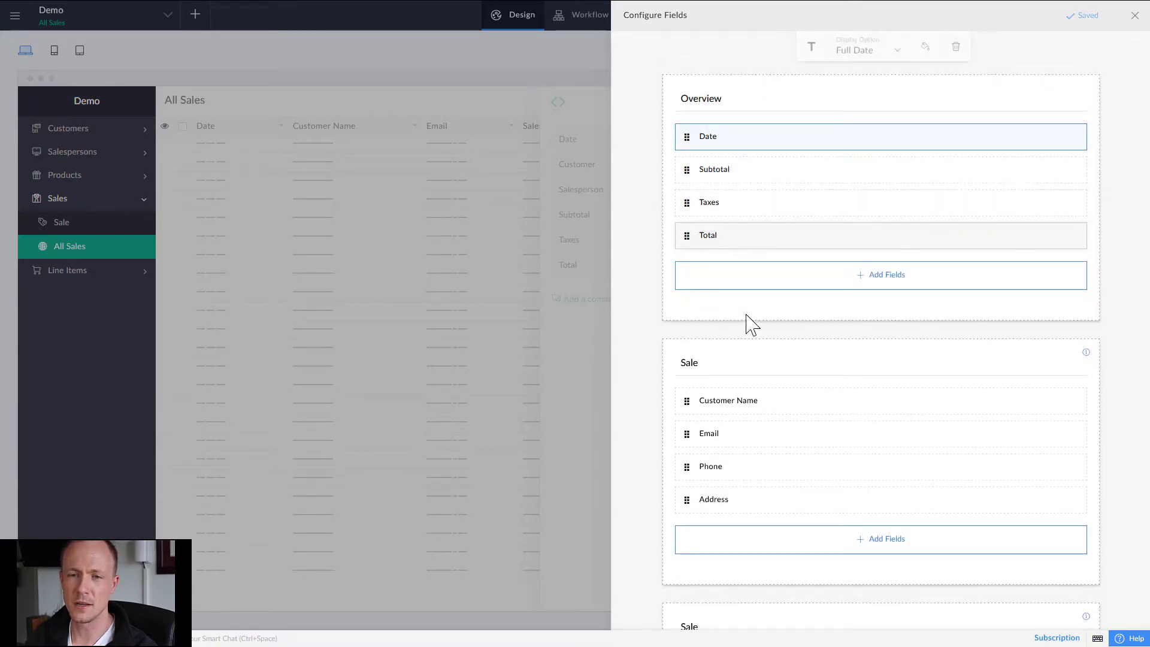
Add a related block to the detail view based on the Line Items (Line Item) relation from this form
scroll(747, 335, down, 5)
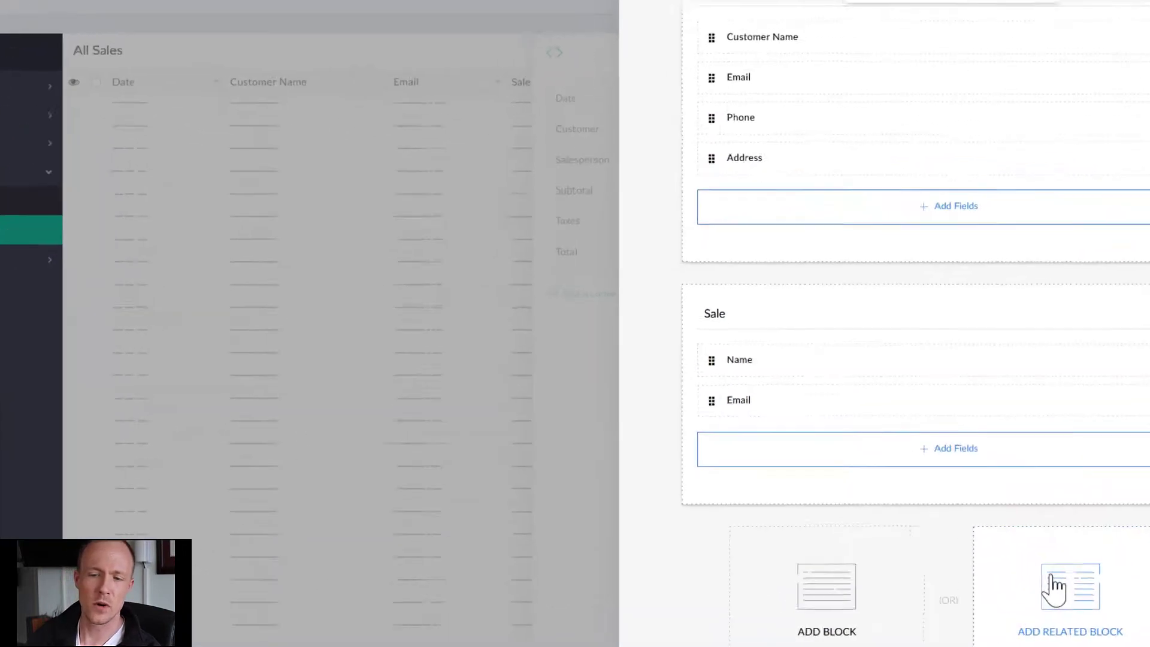
click(971, 542)
click(436, 305)
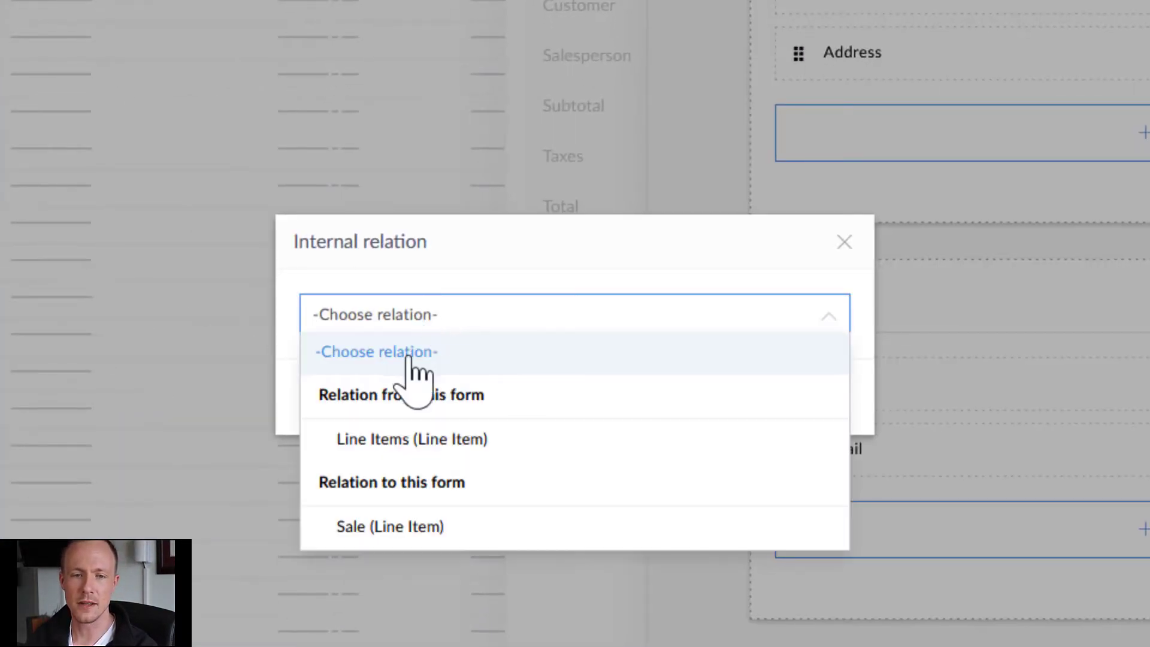
click(403, 440)
click(594, 398)
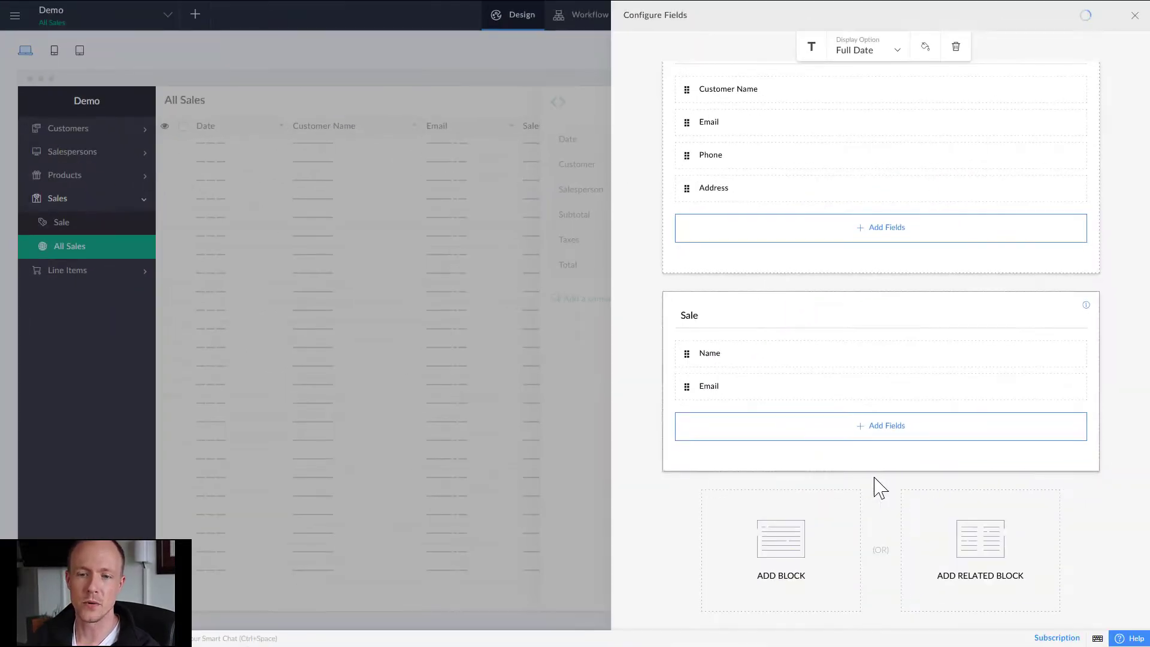
scroll(708, 520, down, 4)
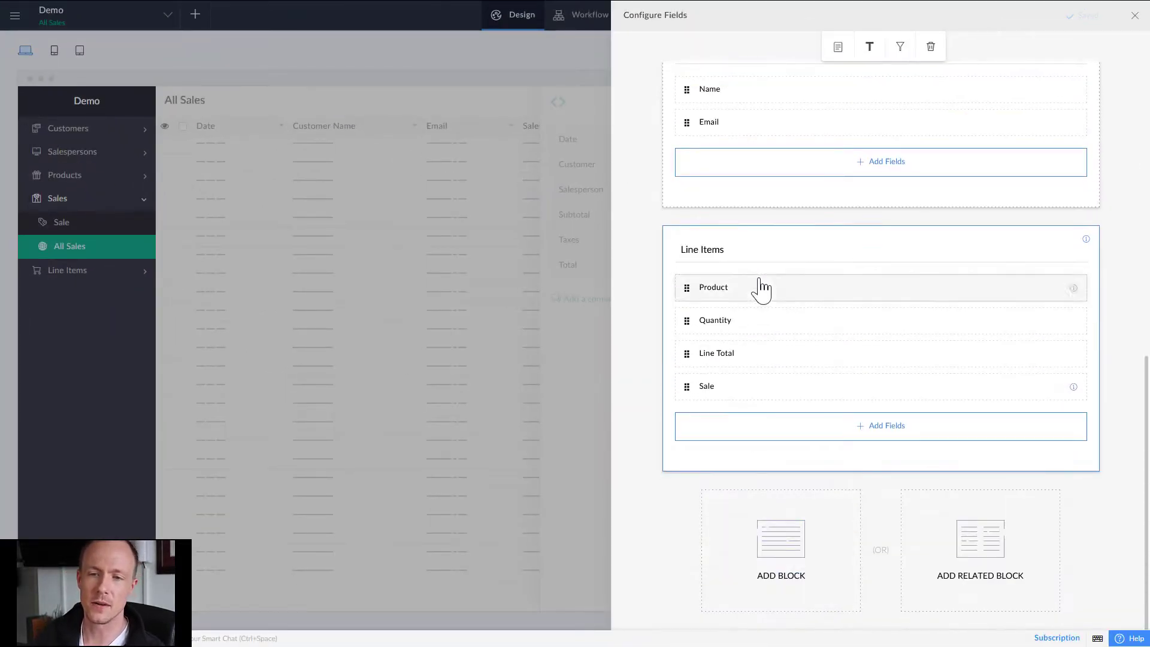
drag(770, 230, 772, 132)
click(773, 230)
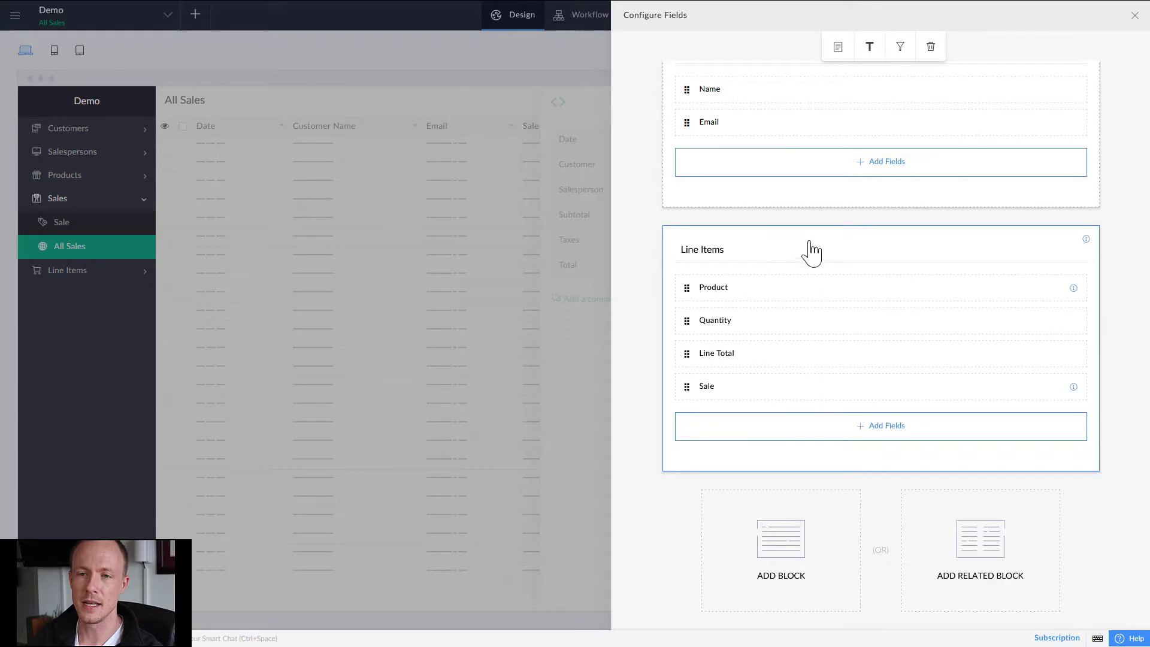
Delete both blocks titled Sale, the one with Name and Email and the one with the customer fields
scroll(812, 252, up, 6)
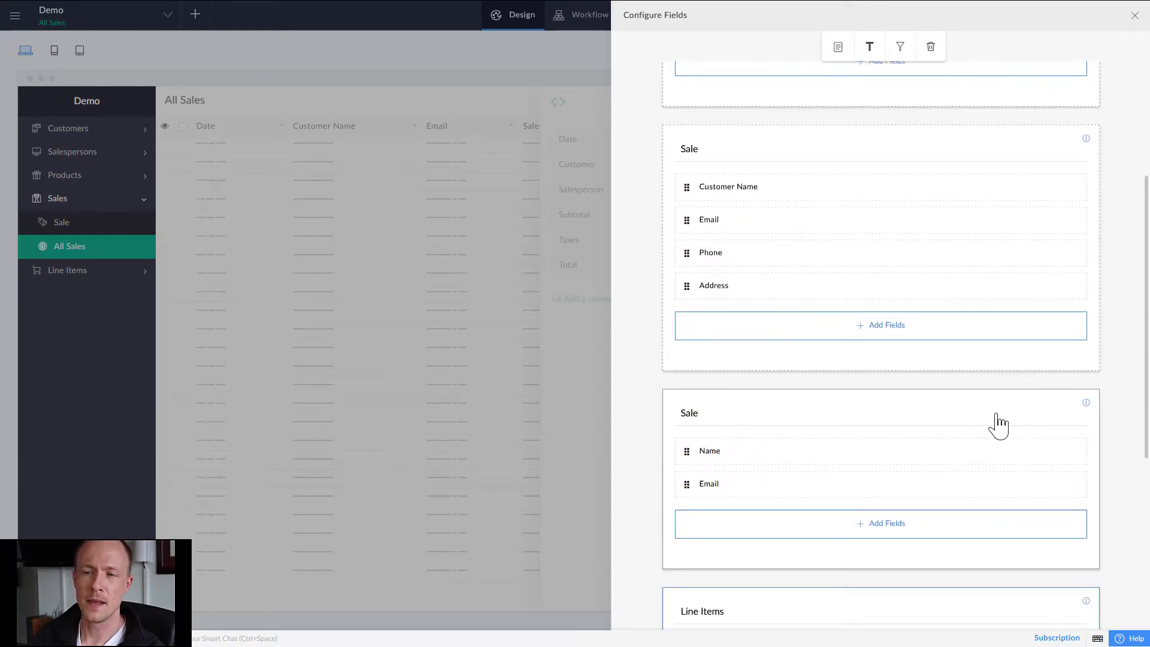
click(941, 402)
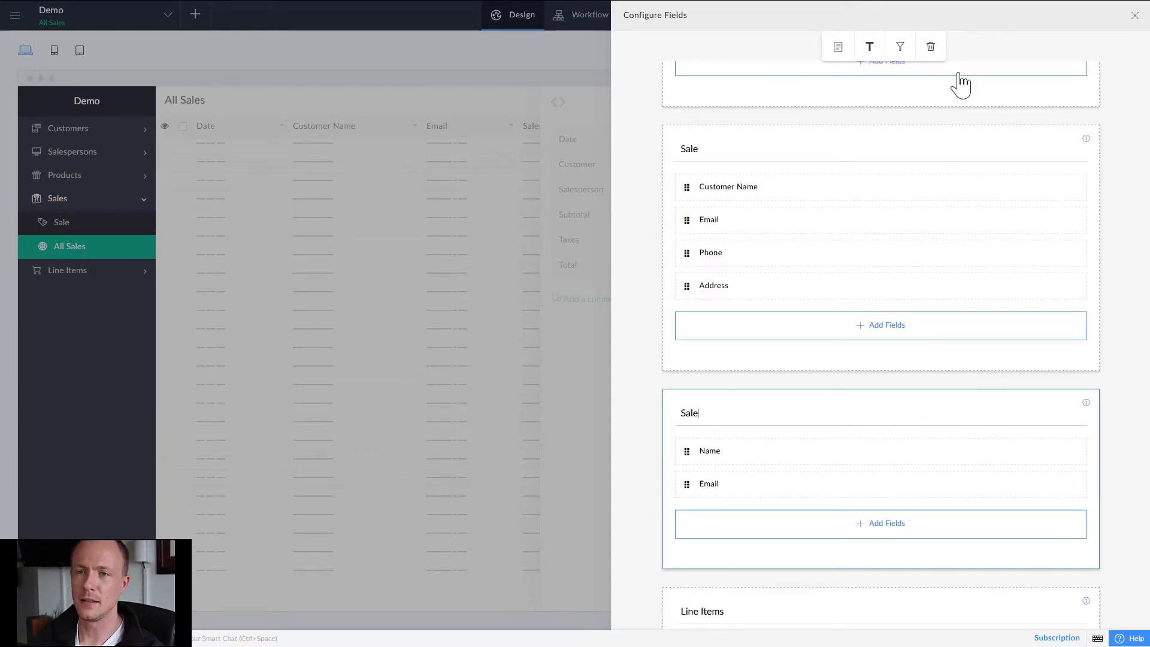
click(931, 48)
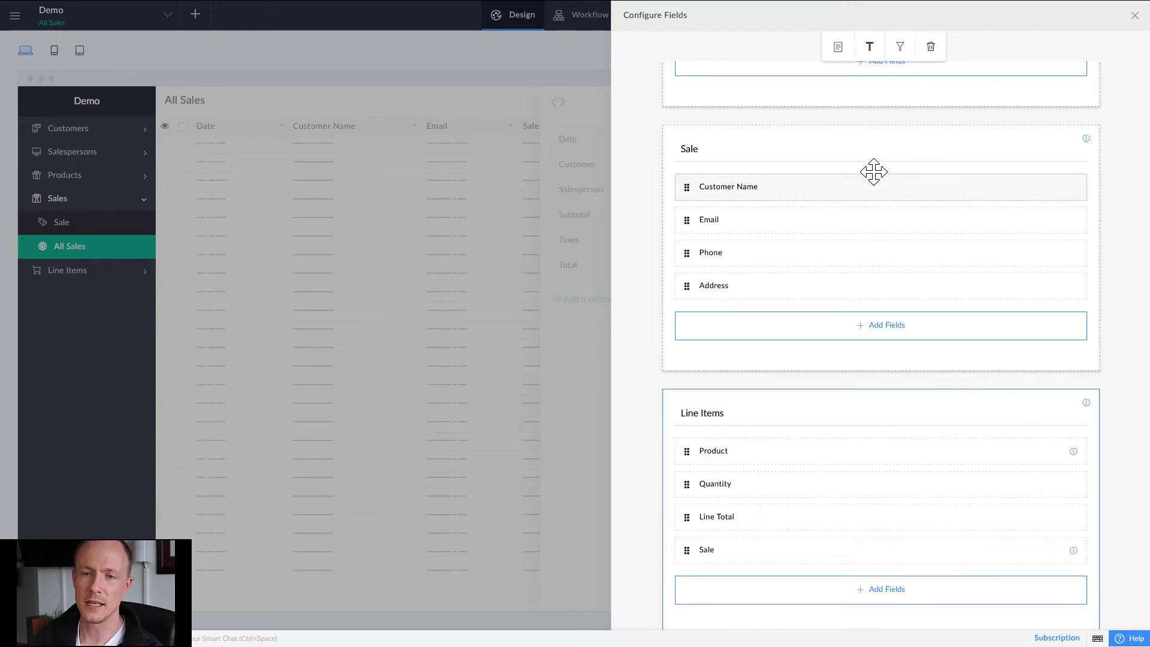
click(872, 146)
scroll(930, 150, up, 4)
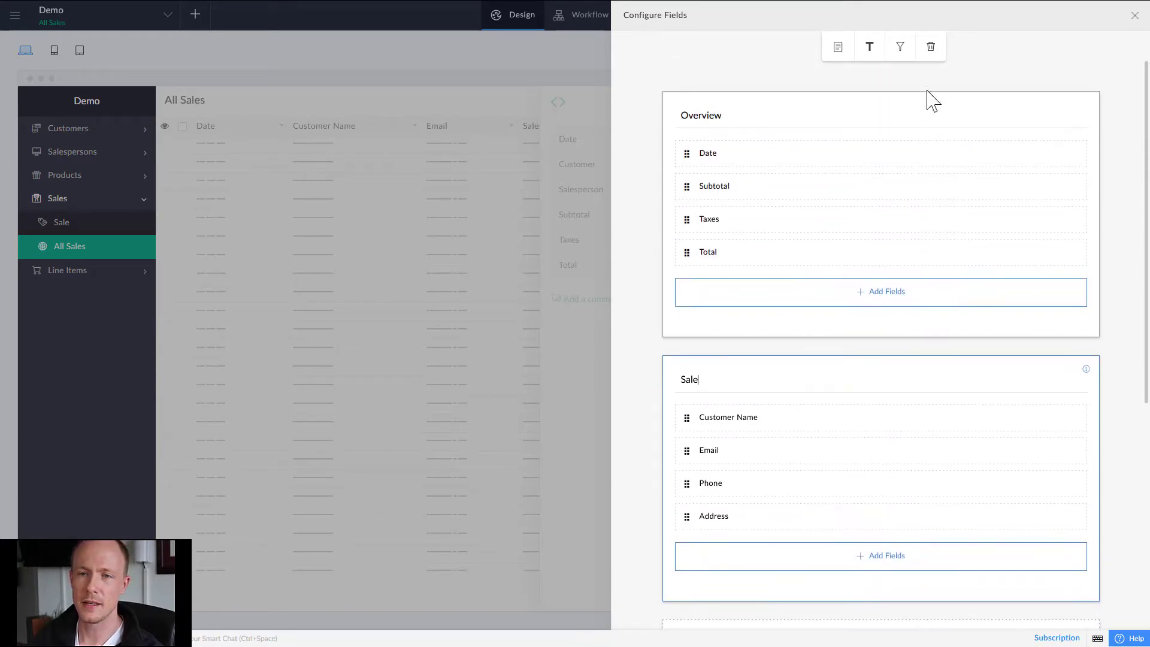
click(931, 47)
Add a related block to the detail view based on the Customer (Customer) relation from this form
scroll(838, 407, down, 3)
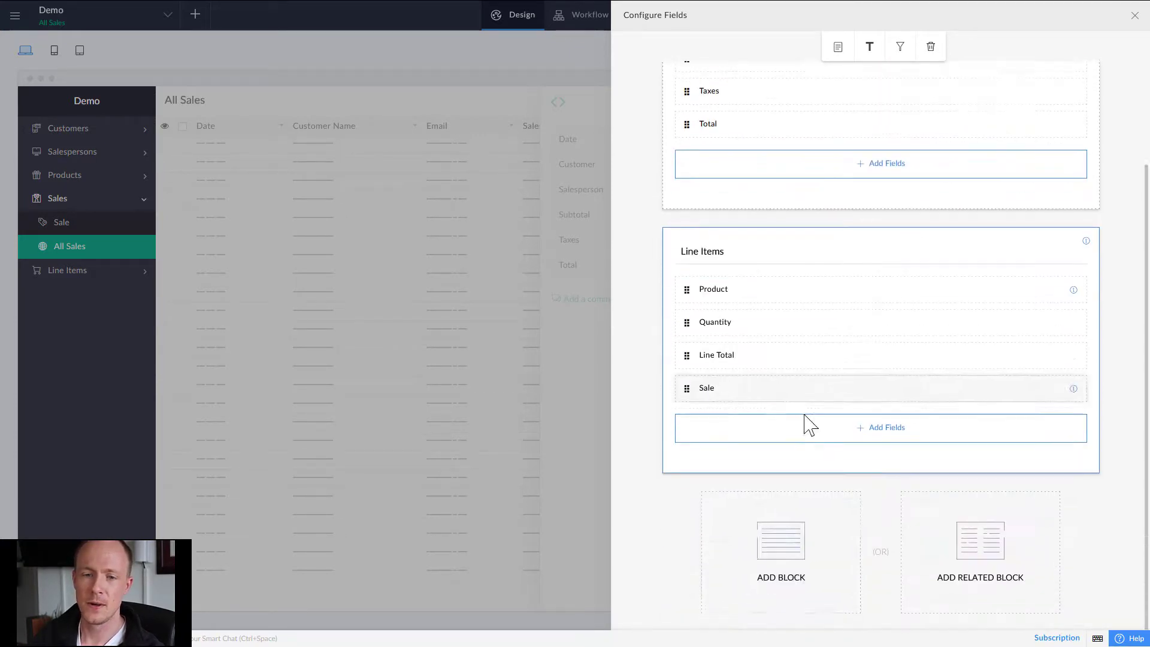
click(933, 528)
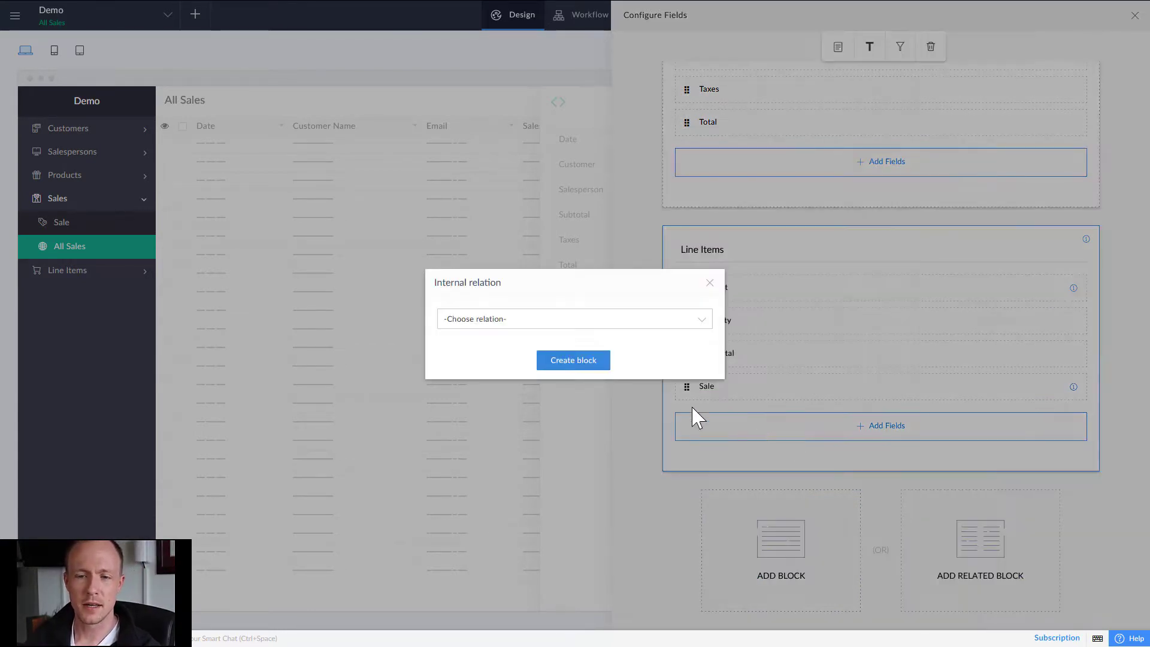
click(470, 320)
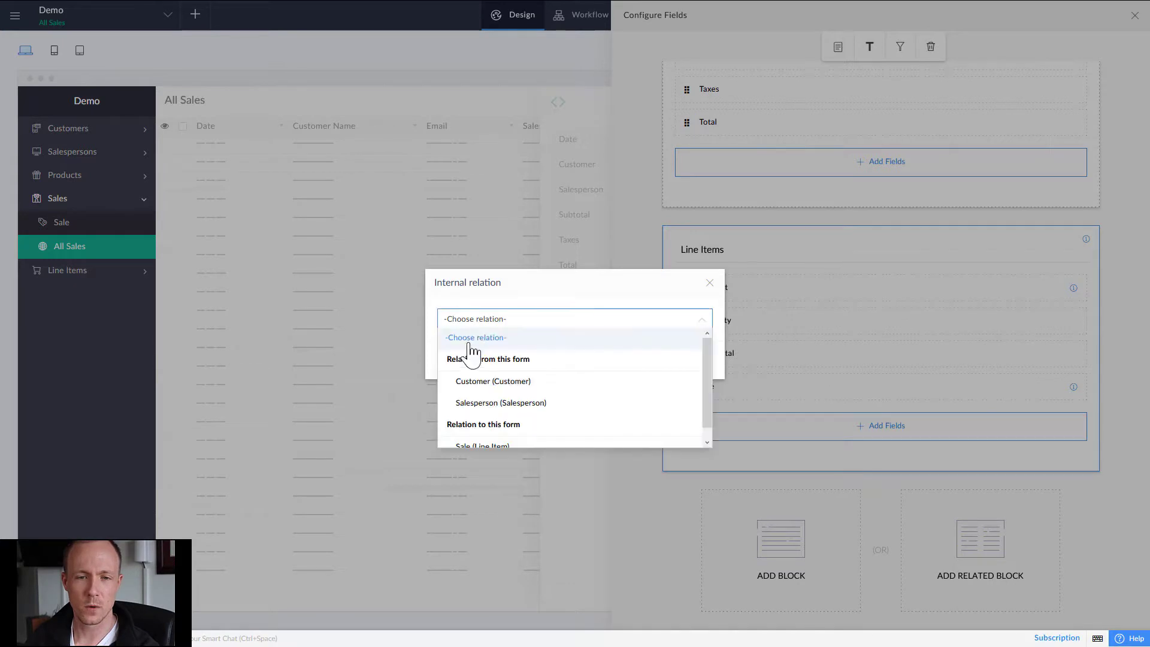
click(476, 380)
click(548, 362)
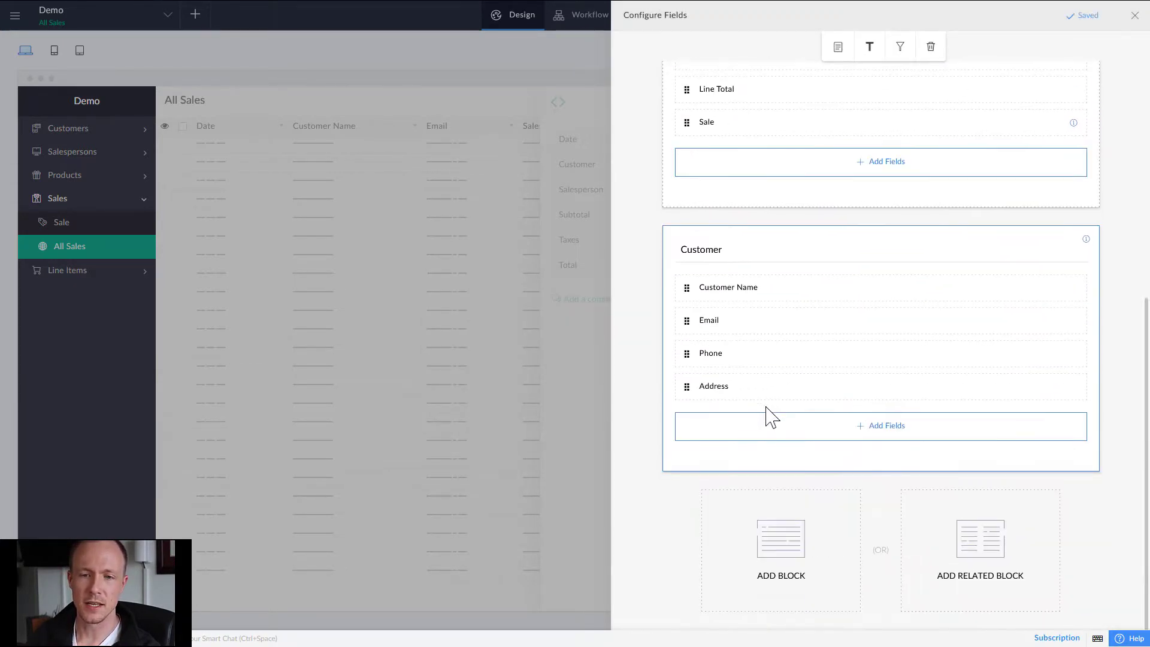
Add a related block based on the Salesperson (Salesperson) relation and close the field configuration
click(964, 548)
click(521, 321)
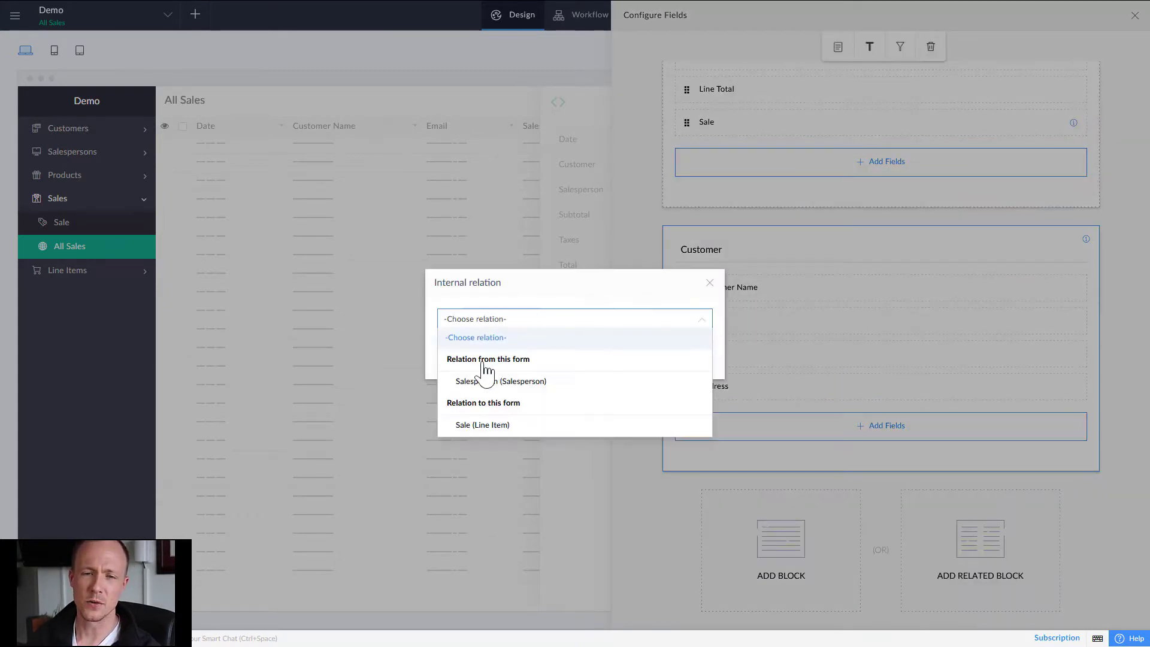
click(486, 381)
click(569, 360)
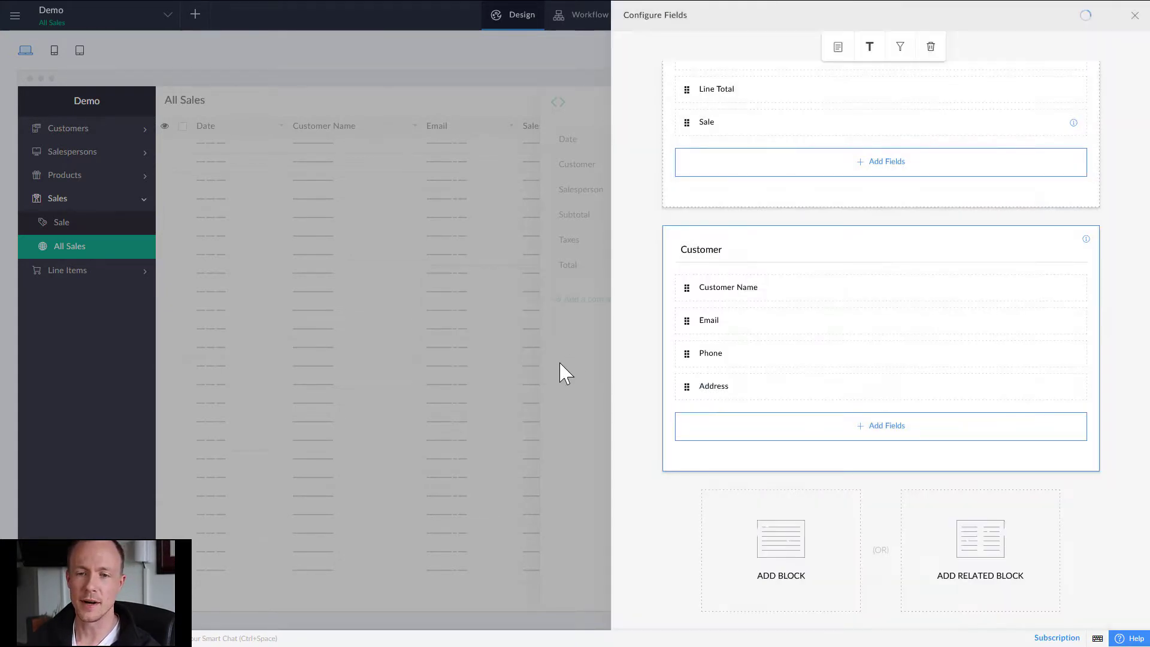
scroll(719, 338, down, 4)
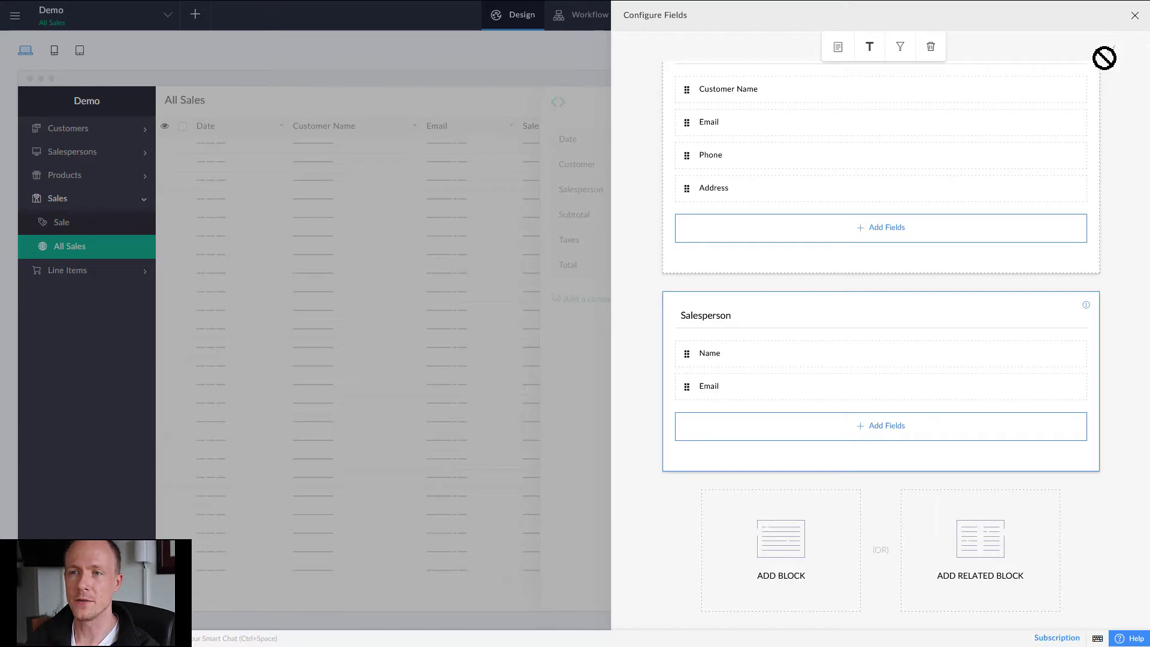
scroll(1107, 78, up, 1)
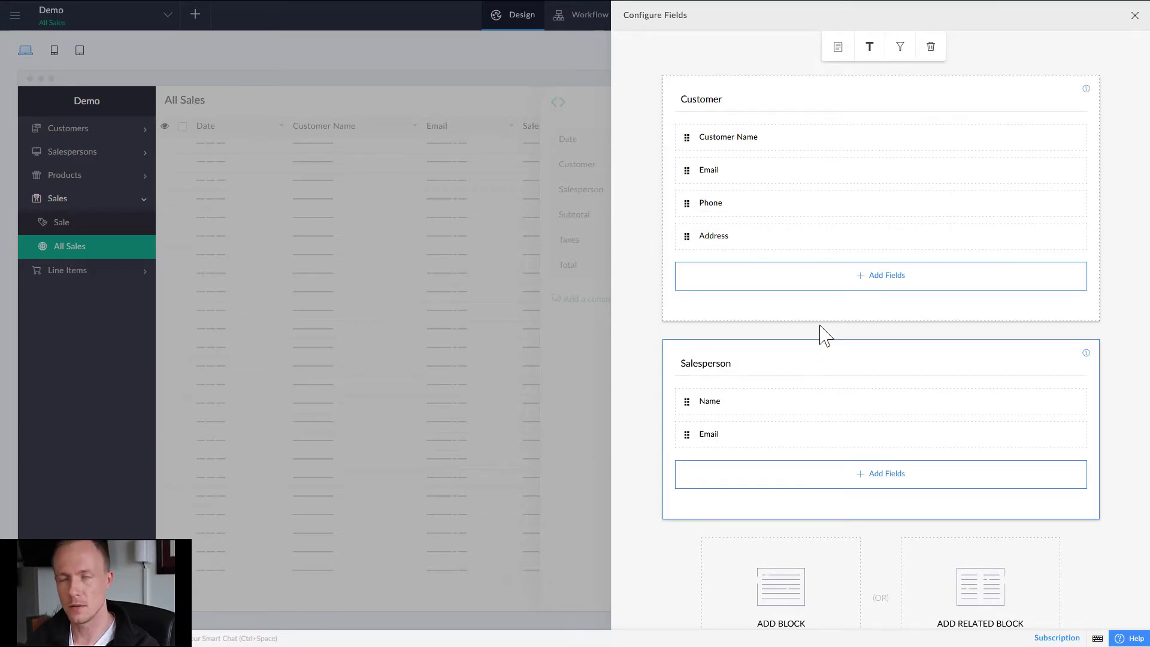
click(1134, 17)
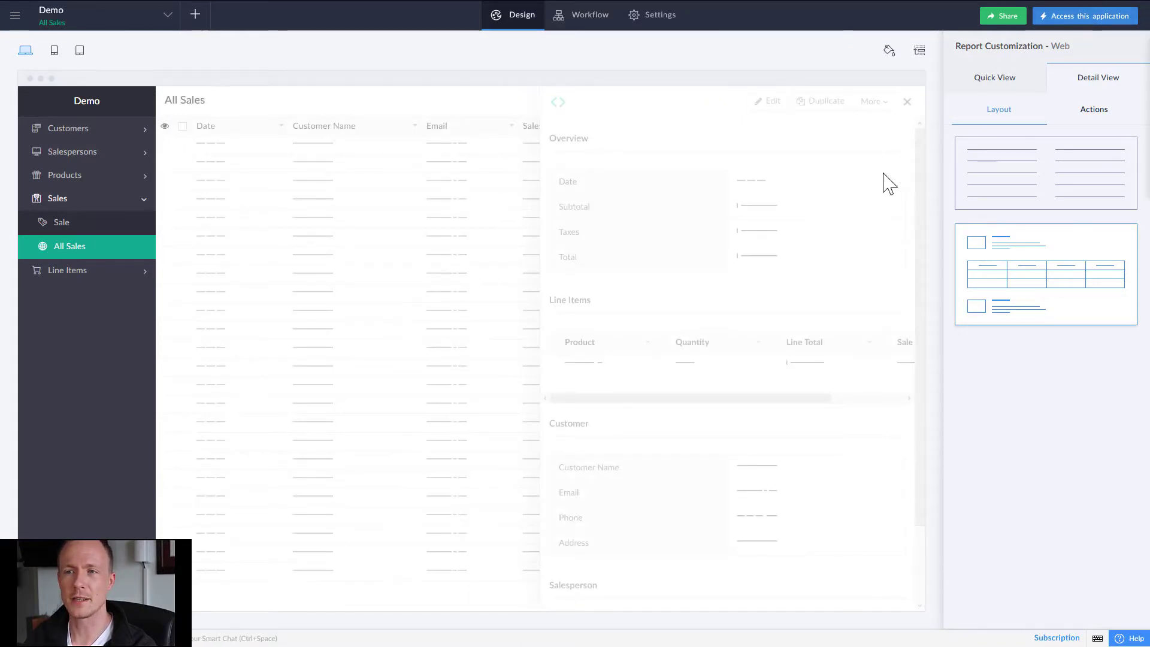
Open the sale record in the live application's All Sales report and check its detail view blocks and additional record actions
click(573, 353)
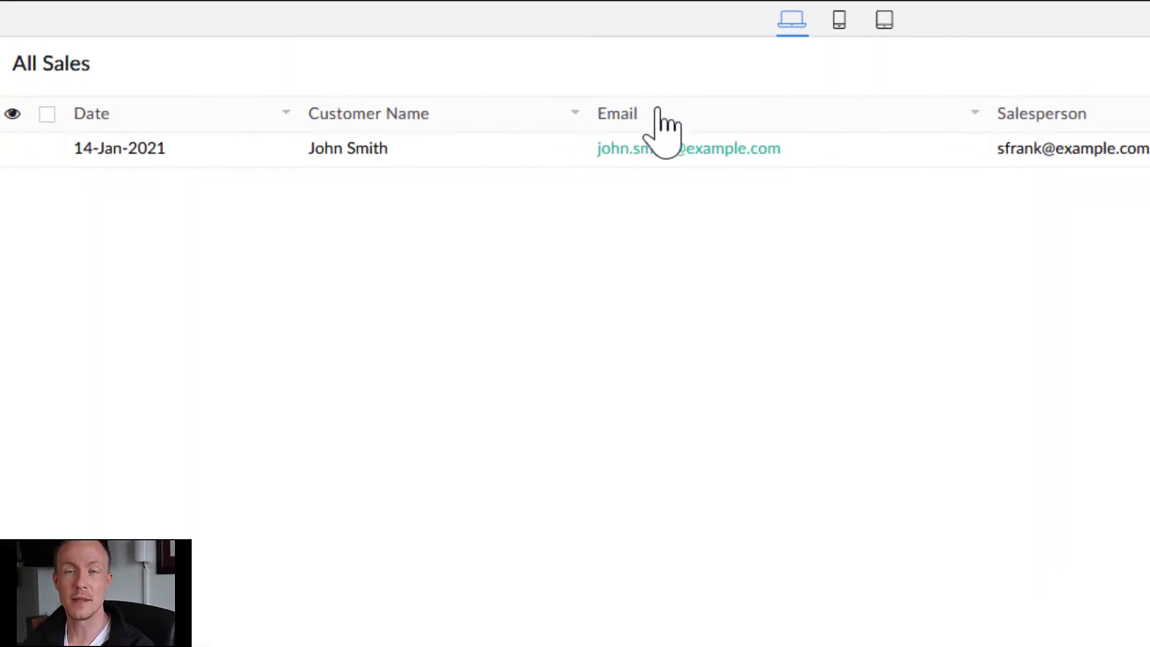
click(422, 150)
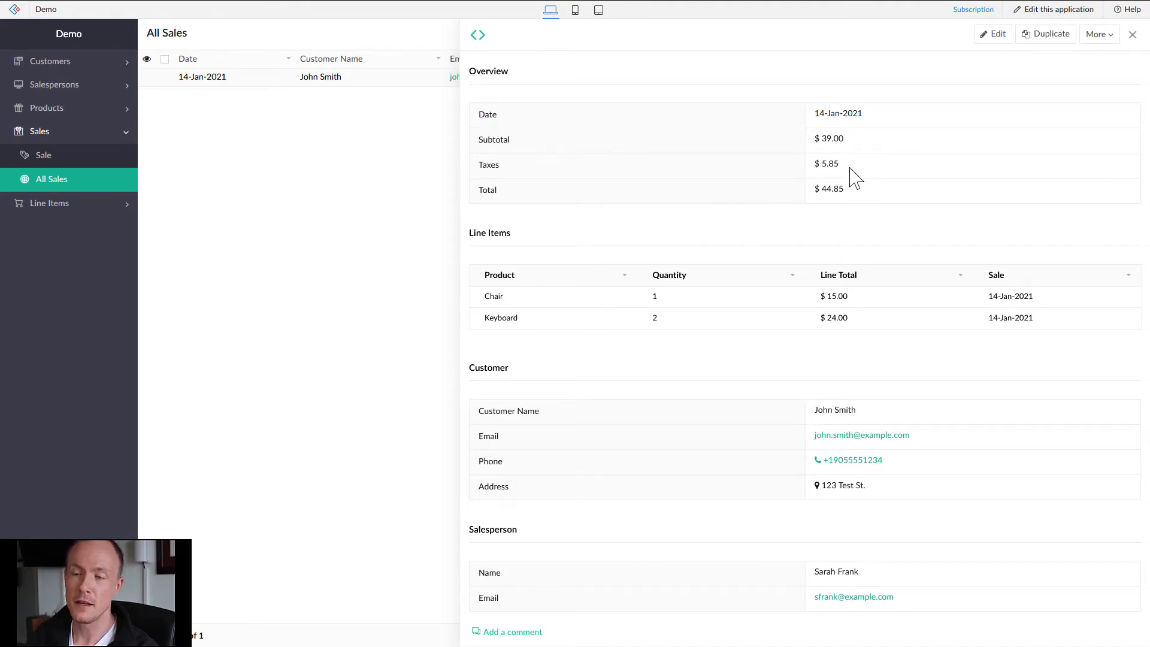
click(1098, 36)
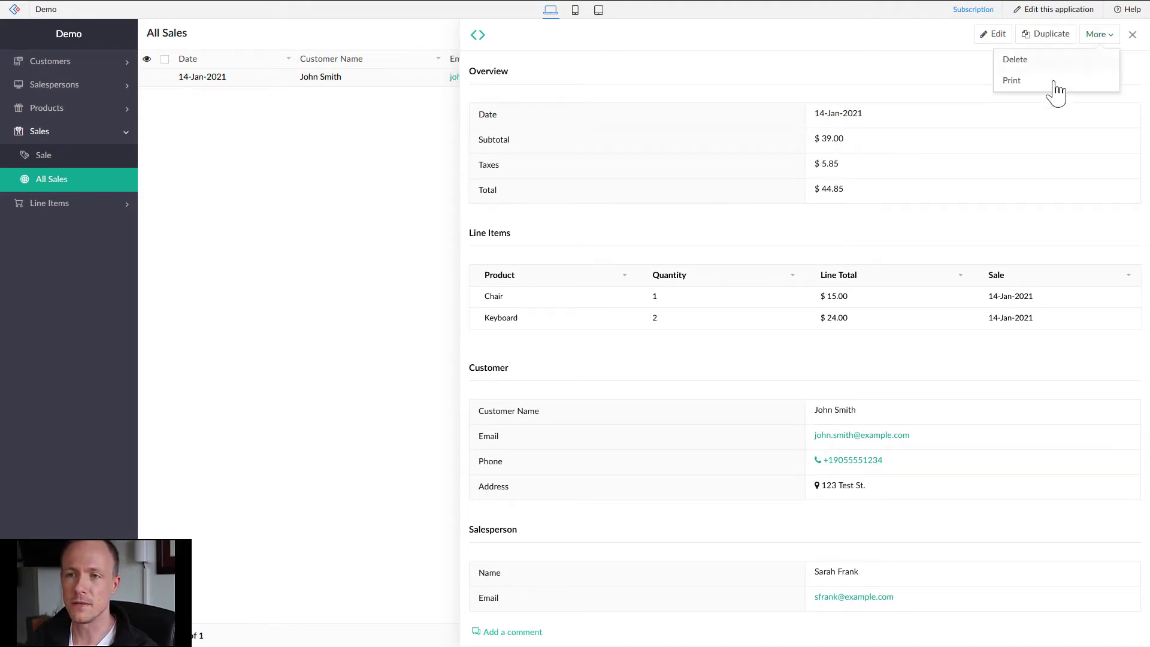
click(1006, 179)
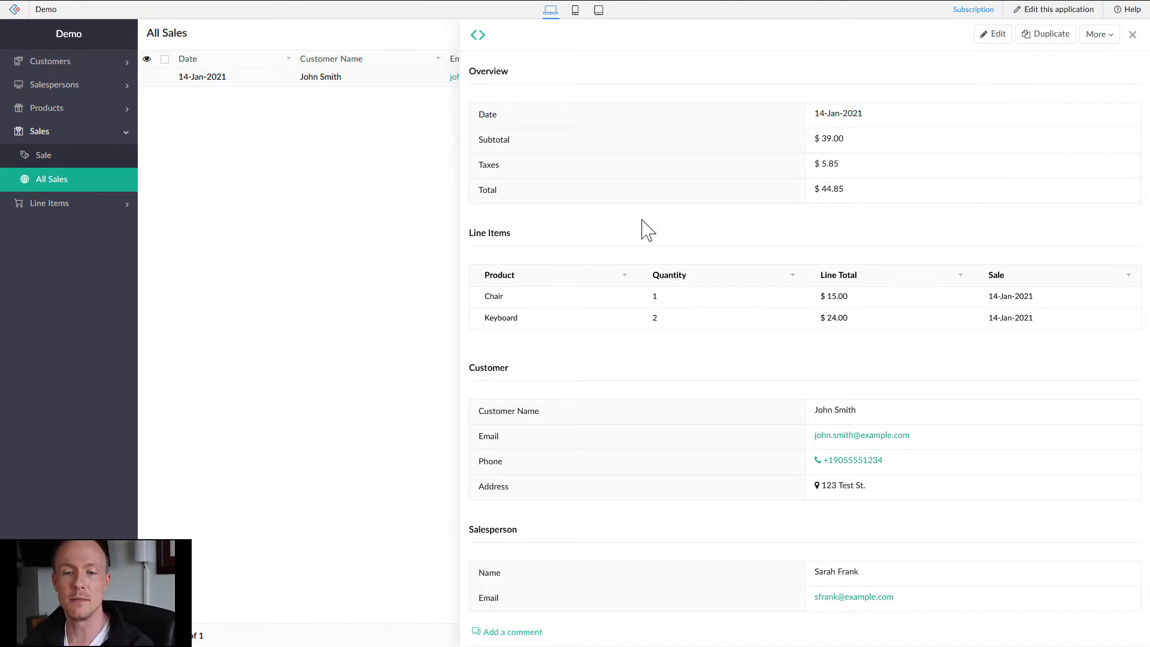